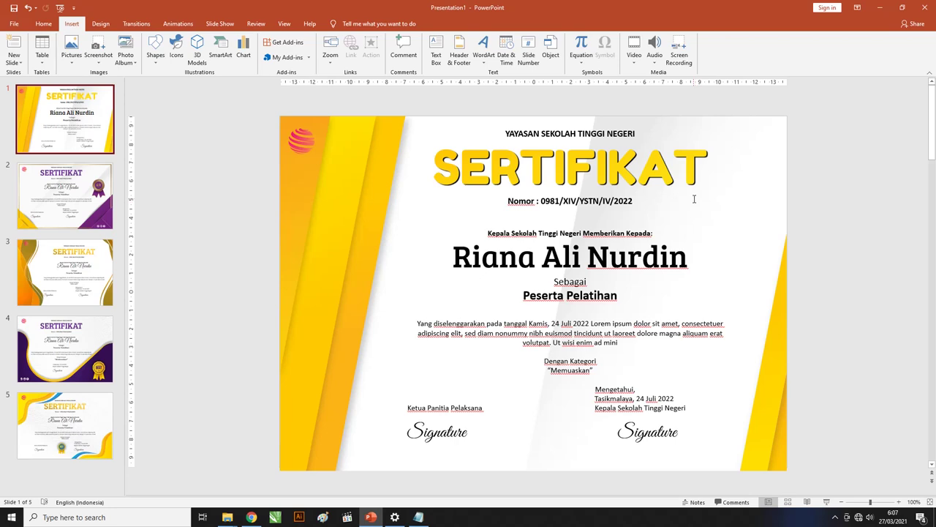
- Preview the five finished certificate designs on slides 1 through 5
{"action": "left_click", "coordinate": [91, 192]}
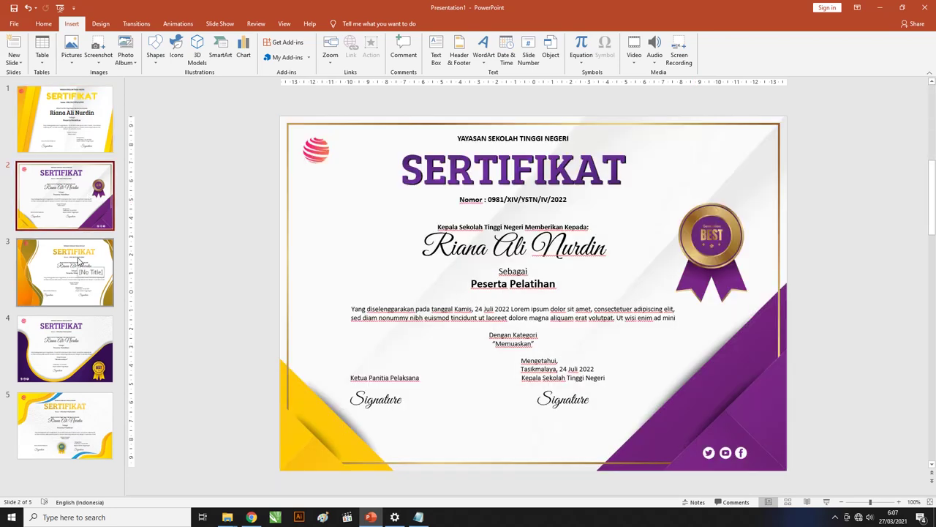
{"action": "left_click", "coordinate": [79, 261]}
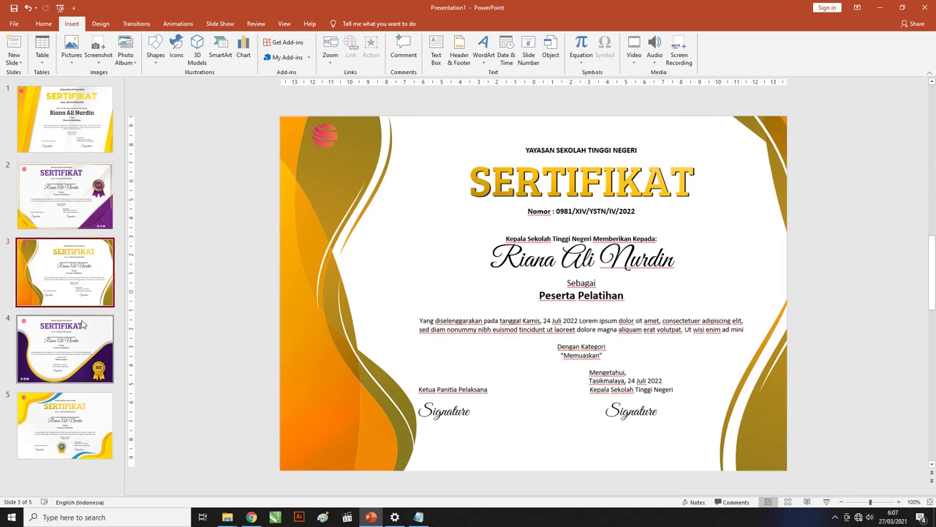
{"action": "left_click", "coordinate": [83, 325]}
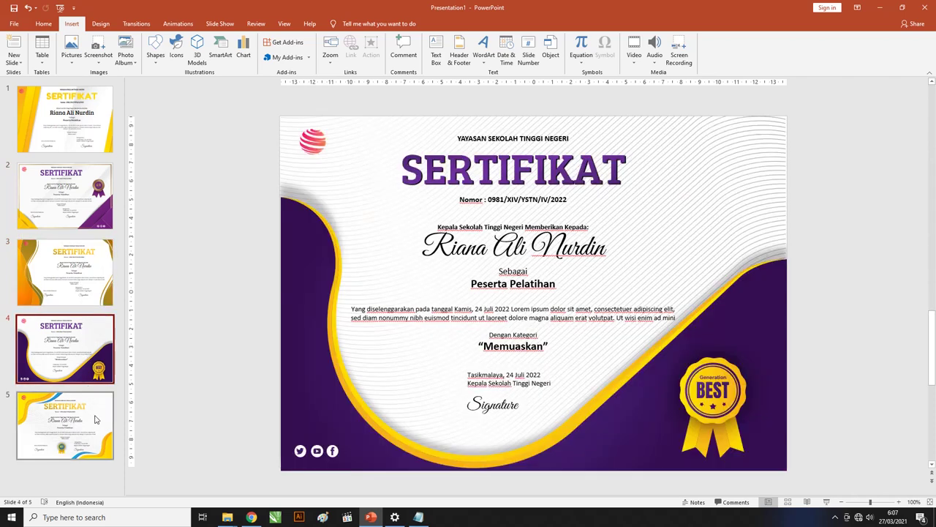
{"action": "left_click", "coordinate": [94, 422]}
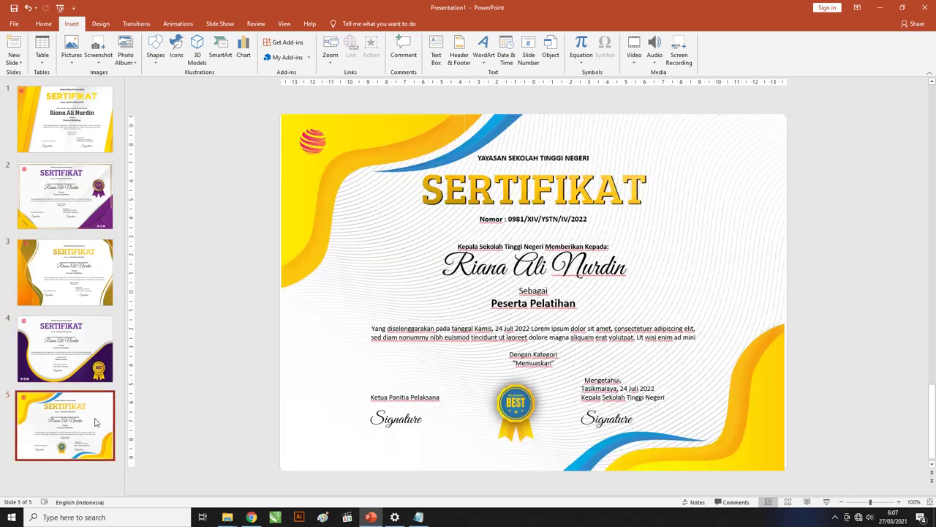
{"action": "left_click", "coordinate": [86, 356]}
{"action": "left_click", "coordinate": [76, 278]}
{"action": "left_click", "coordinate": [66, 204]}
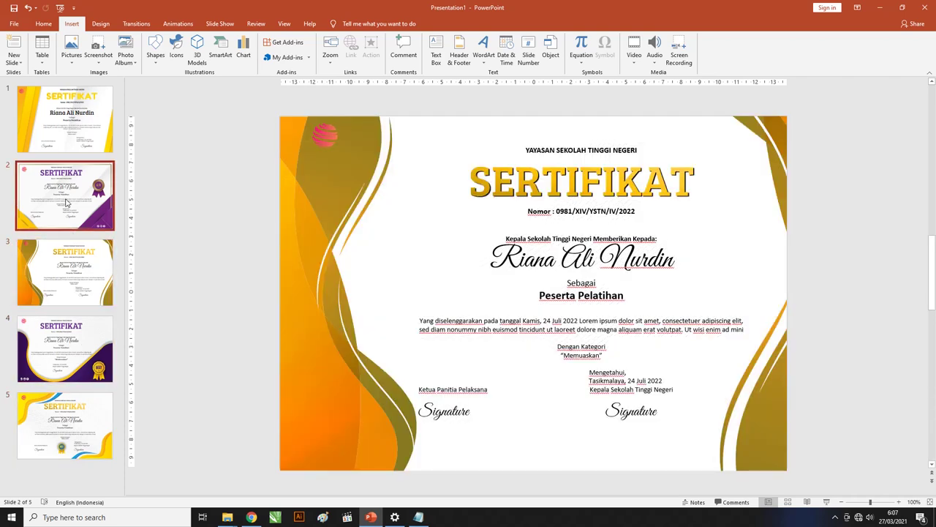
{"action": "left_click", "coordinate": [63, 137]}
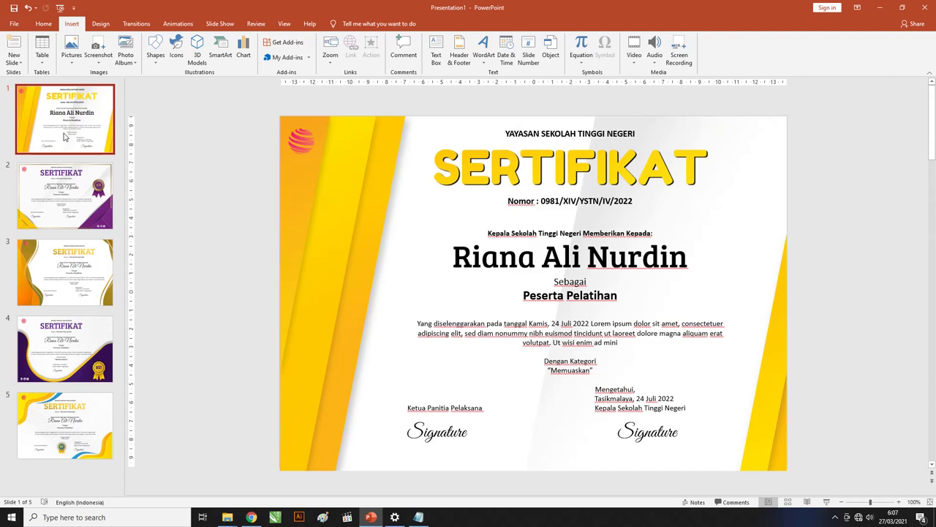
{"action": "key", "text": "Down"}
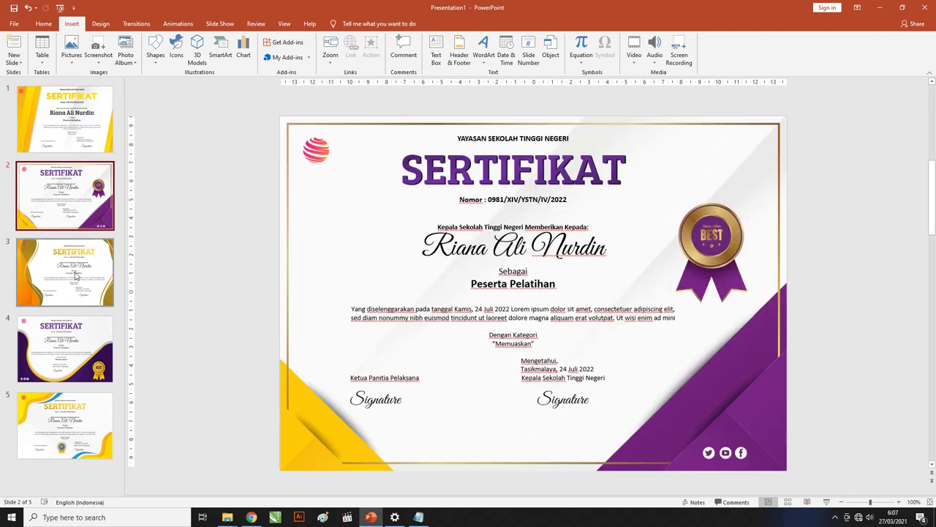
{"action": "left_click", "coordinate": [82, 338]}
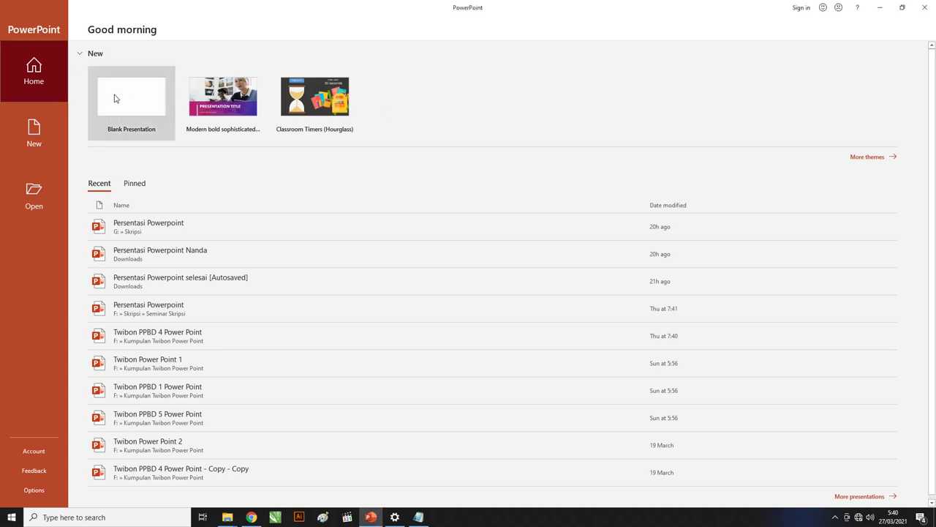
- Create a blank presentation and delete its title and subtitle placeholders
{"action": "left_click", "coordinate": [41, 135]}
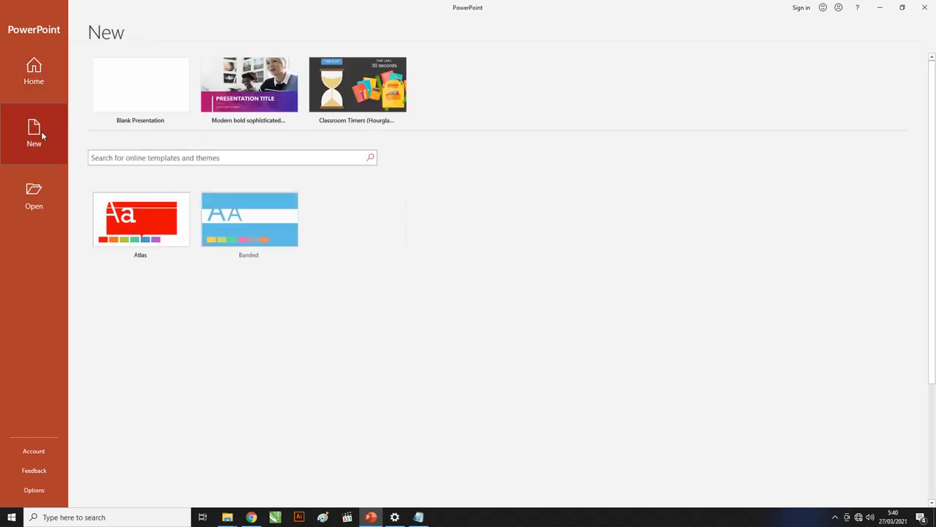
{"action": "left_click", "coordinate": [147, 96]}
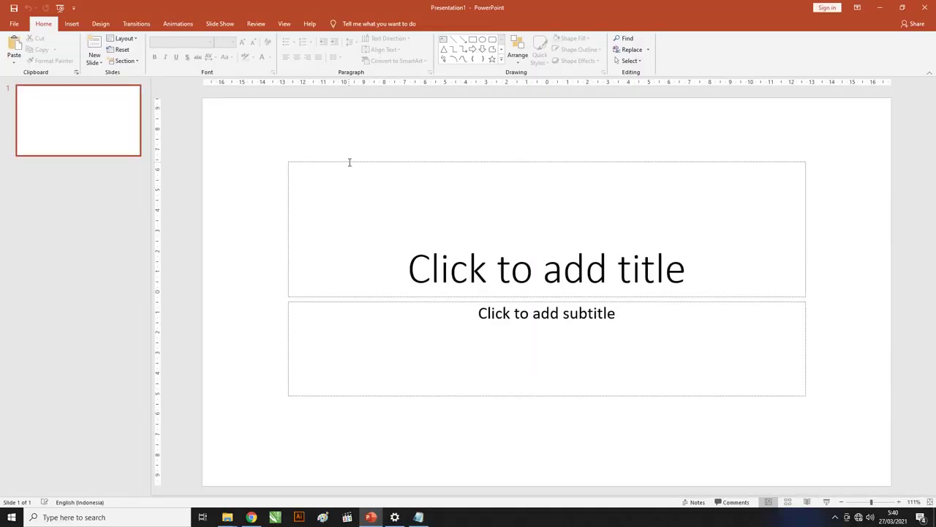
{"action": "left_click", "coordinate": [350, 162]}
{"action": "left_click", "coordinate": [349, 162]}
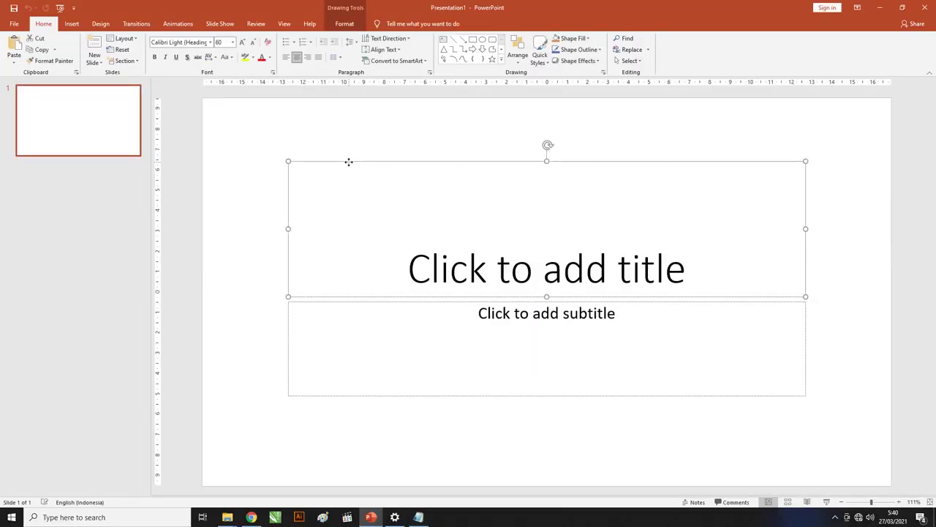
{"action": "key", "text": "Delete"}
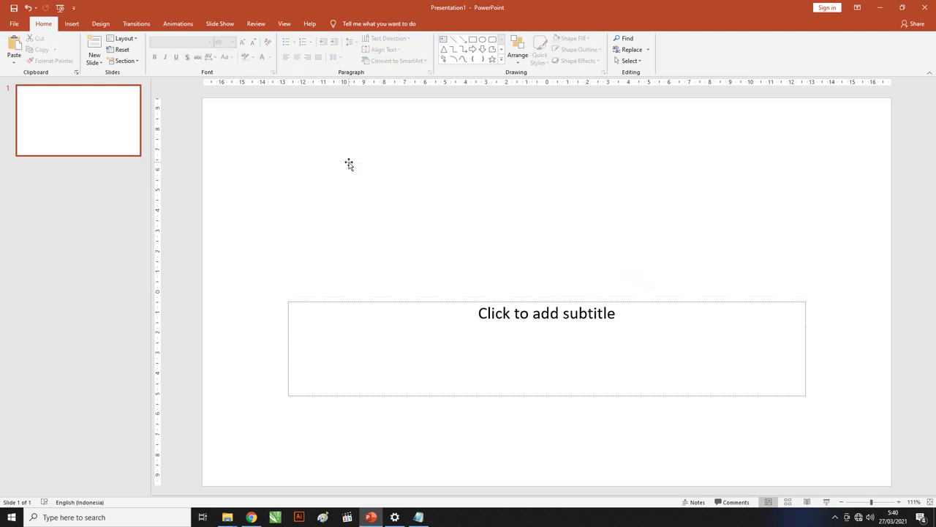
{"action": "left_click", "coordinate": [372, 302]}
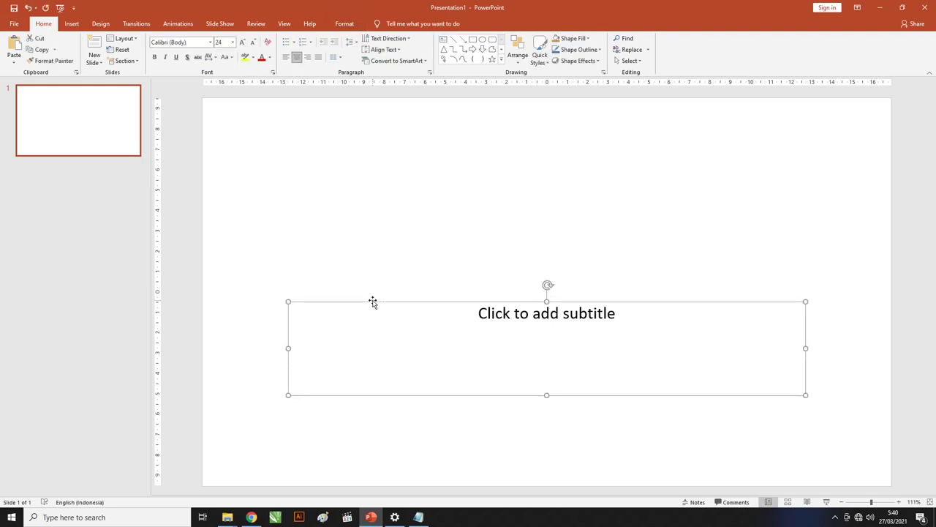
{"action": "key", "text": "Delete"}
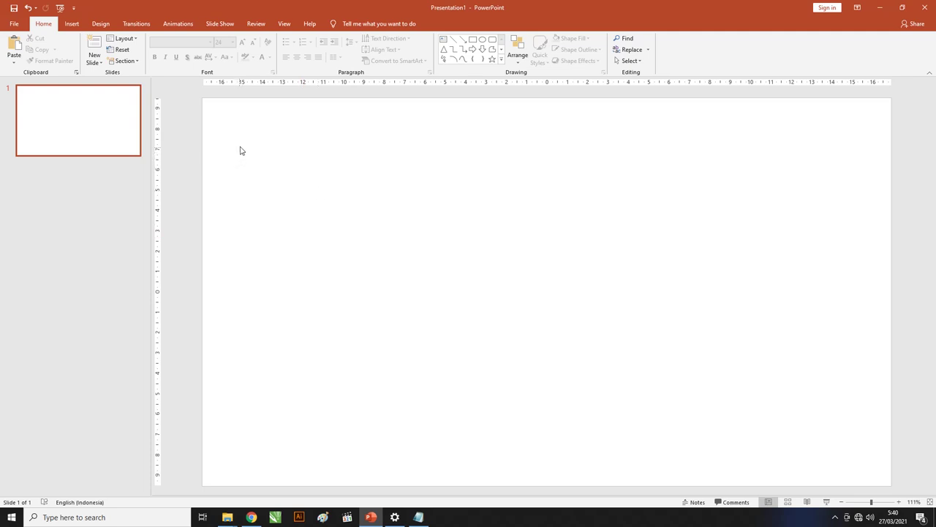
- Set a custom A4 Paper slide size with landscape notes, scaled with Maximize
{"action": "left_click", "coordinate": [100, 24]}
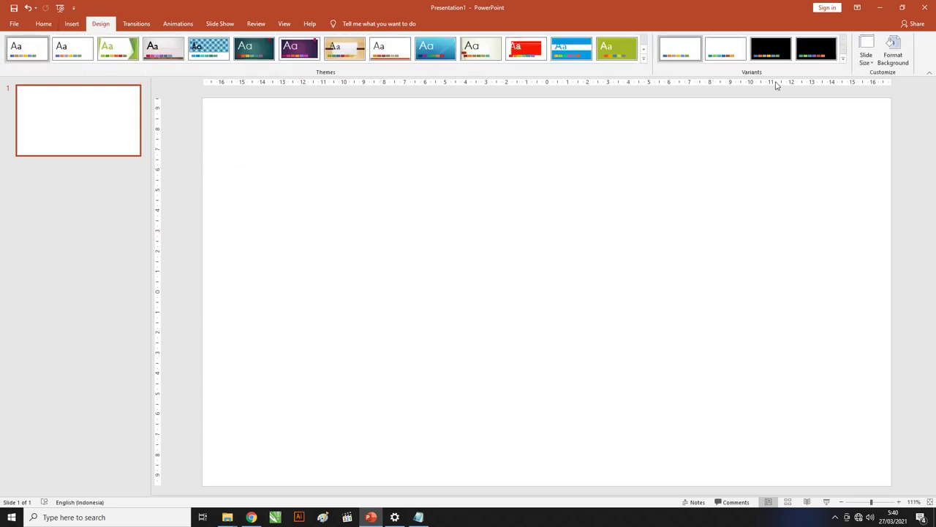
{"action": "left_click", "coordinate": [870, 66]}
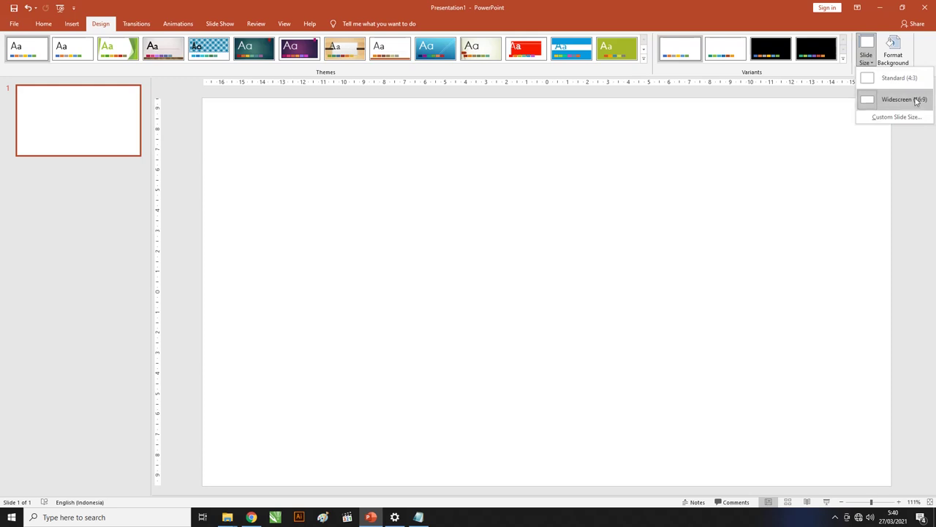
{"action": "left_click", "coordinate": [906, 119]}
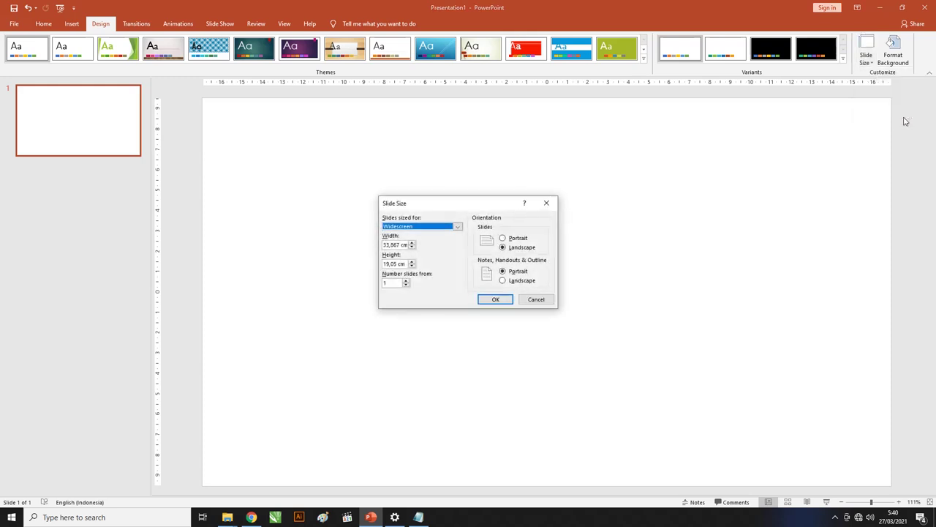
{"action": "left_click", "coordinate": [432, 228]}
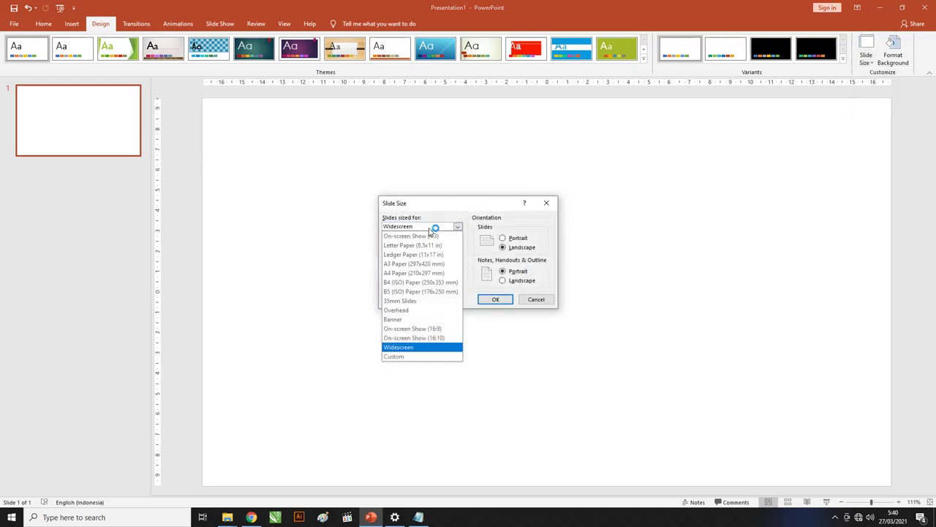
{"action": "left_click", "coordinate": [447, 273]}
{"action": "mouse_move", "coordinate": [477, 207]}
{"action": "left_mouse_down"}
{"action": "mouse_move", "coordinate": [399, 135]}
{"action": "mouse_move", "coordinate": [388, 137]}
{"action": "left_mouse_up"}
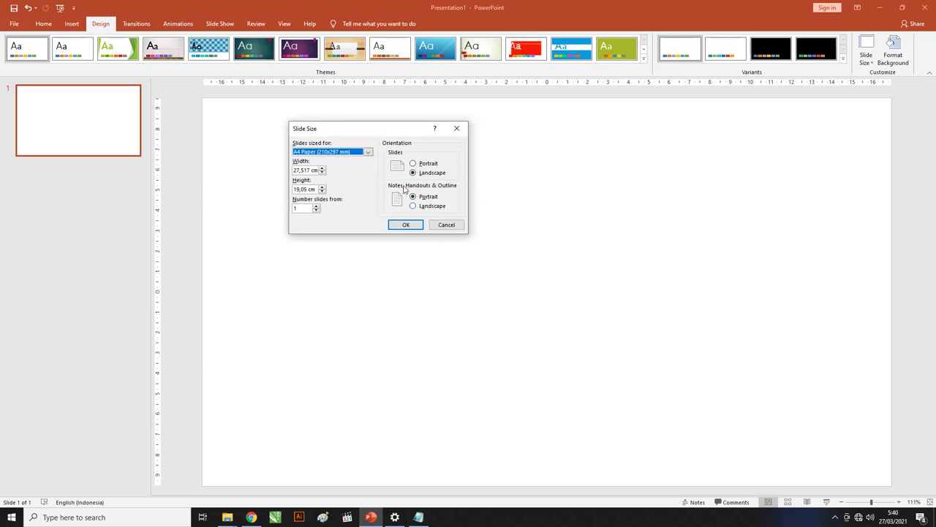
{"action": "left_click", "coordinate": [420, 207]}
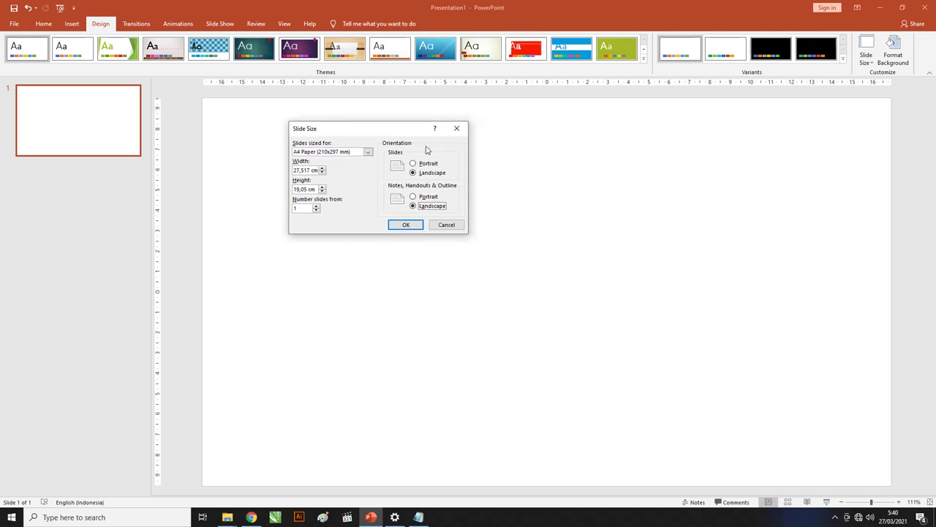
{"action": "left_click", "coordinate": [412, 226]}
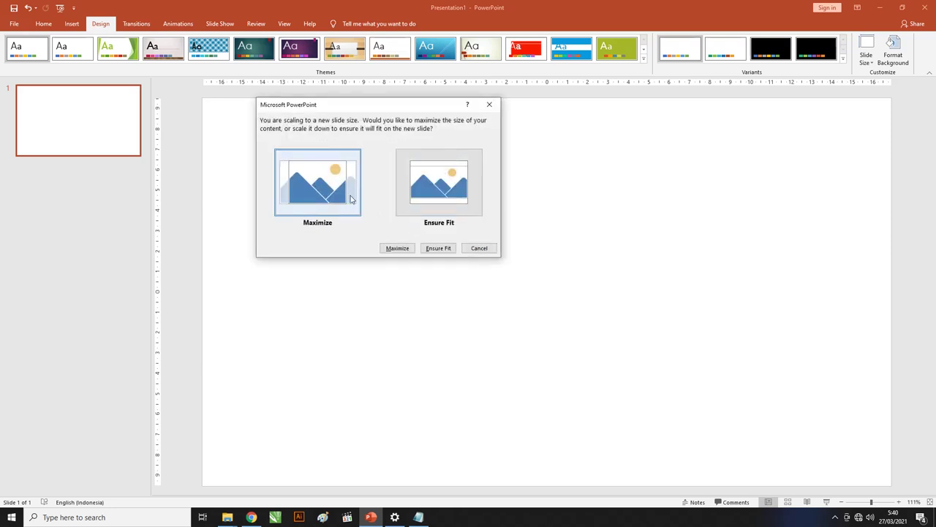
{"action": "left_click", "coordinate": [397, 248]}
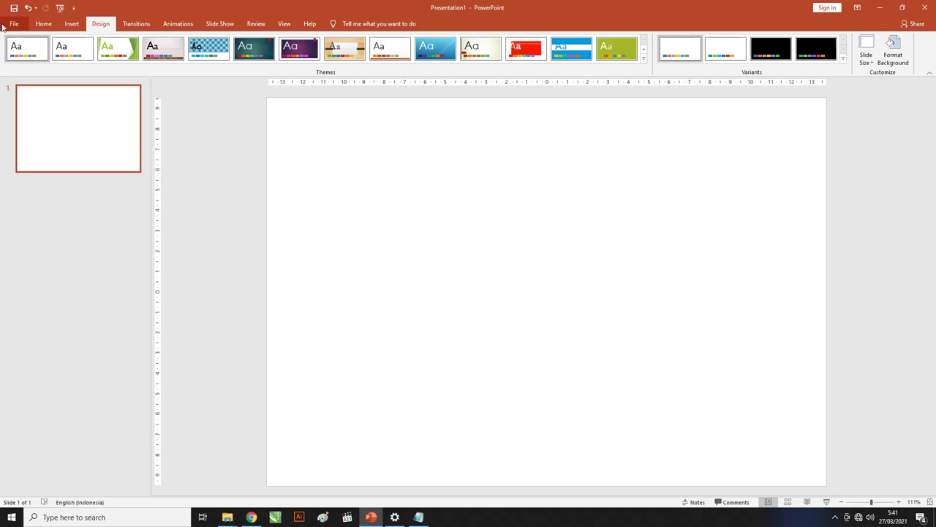
- Start inserting a picture from this device
{"action": "left_click", "coordinate": [77, 26]}
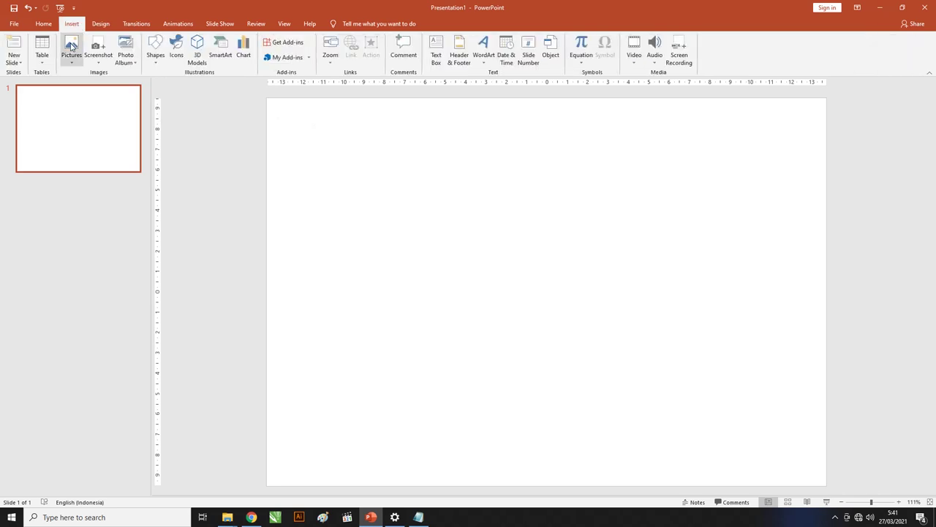
{"action": "left_click", "coordinate": [72, 48]}
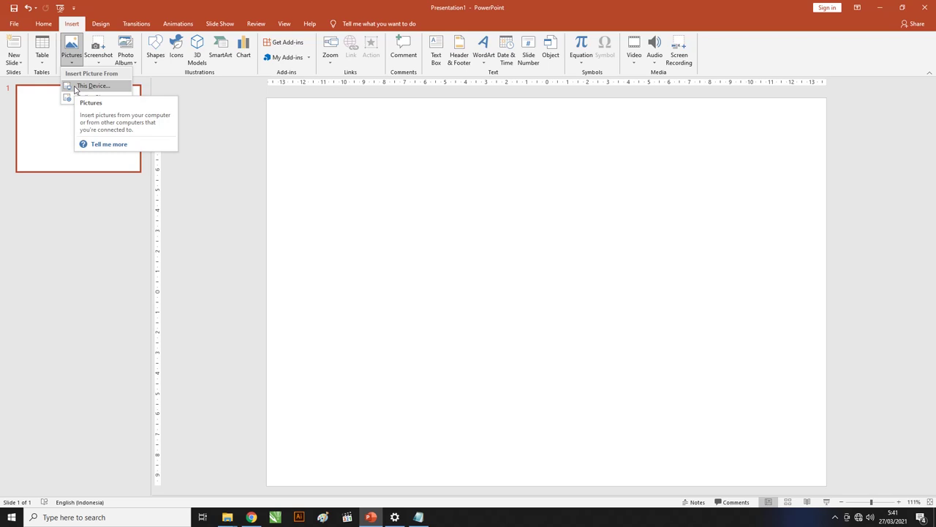
{"action": "left_click", "coordinate": [74, 87]}
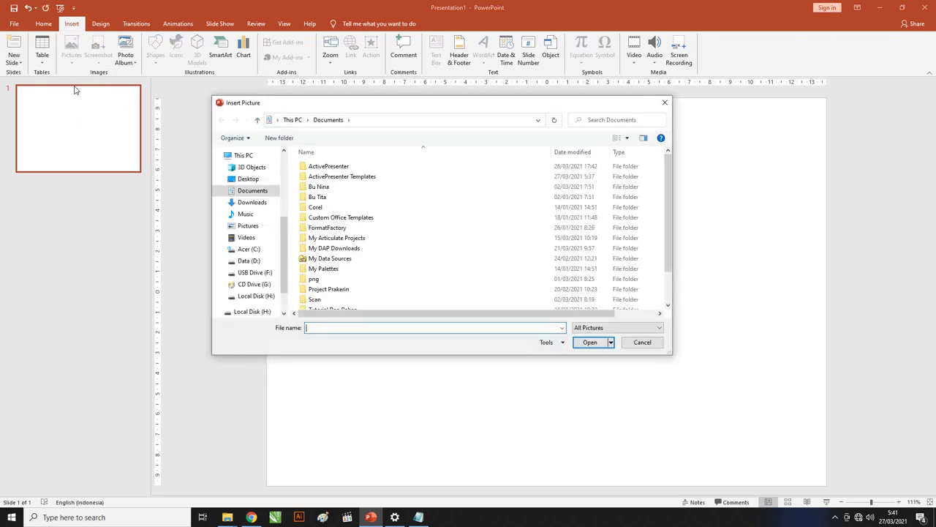
{"action": "left_click_drag", "start_coordinate": [291, 103], "coordinate": [329, 103]}
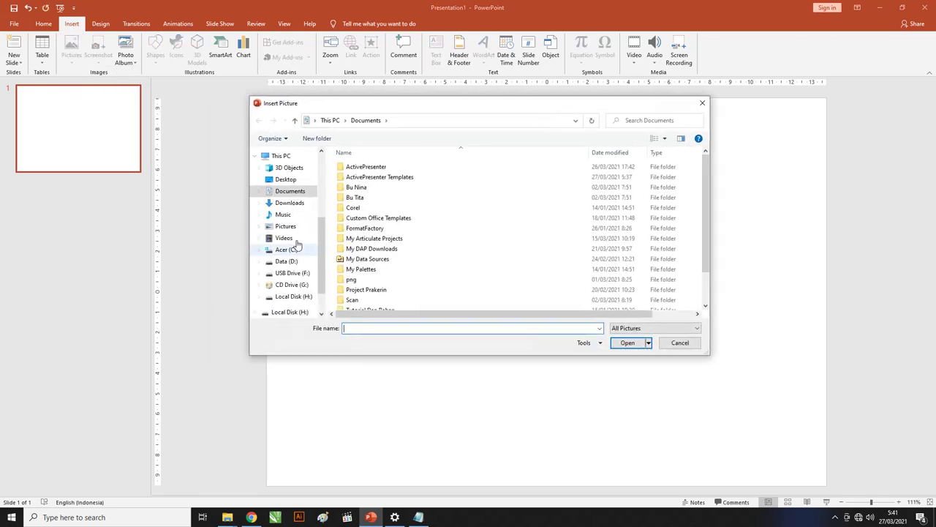
- Paste the SVG folder path and select the Sertifikat Seminar 1 Word file
{"action": "mouse_move", "coordinate": [293, 249]}
{"action": "left_click", "coordinate": [418, 120]}
{"action": "type", "text": "D:\\Data Dulu\\Seritikat Seminar Dan Pelatihan\\SVG Dan Thumbail\\SVG"}
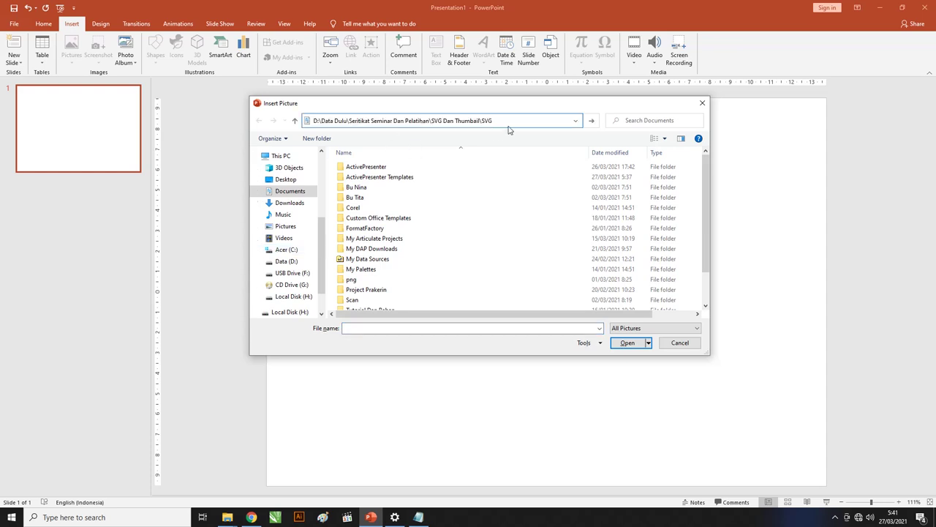
{"action": "key", "text": "Return"}
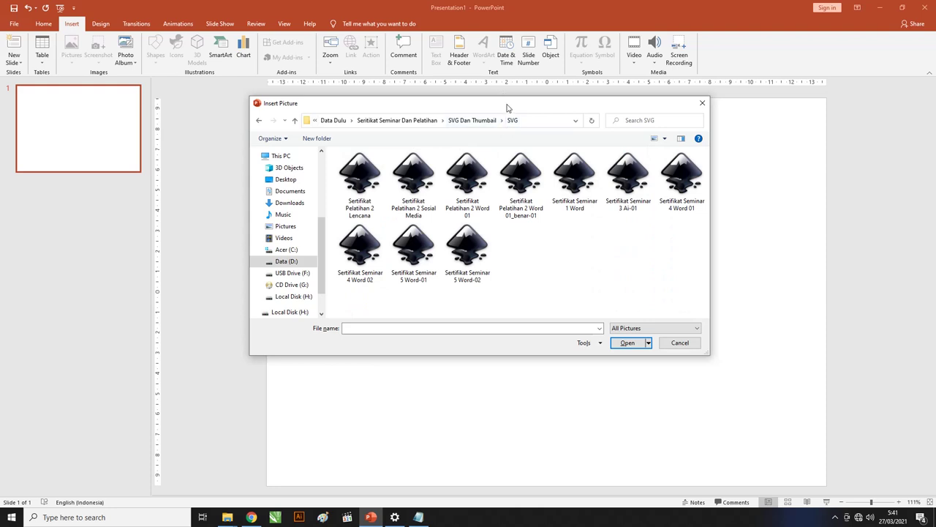
{"action": "left_click_drag", "start_coordinate": [507, 107], "coordinate": [423, 74]}
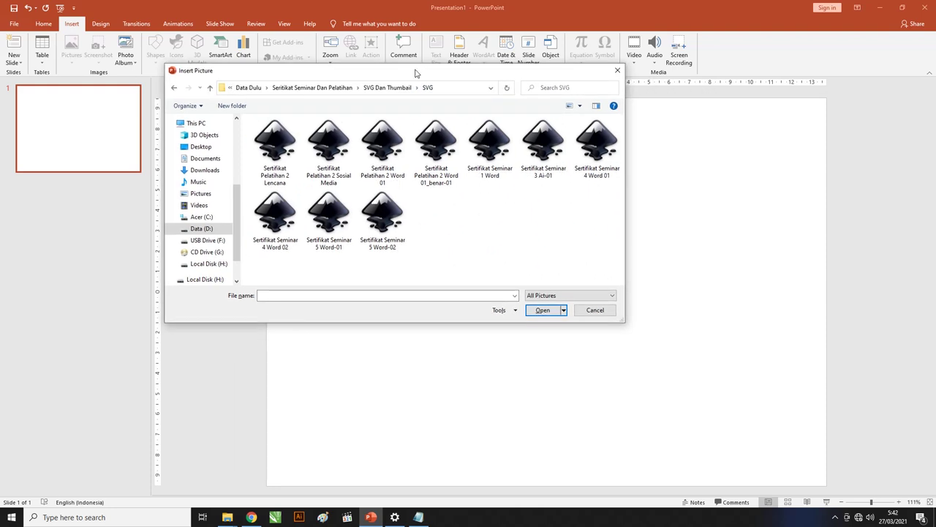
{"action": "left_click_drag", "start_coordinate": [415, 73], "coordinate": [405, 73]}
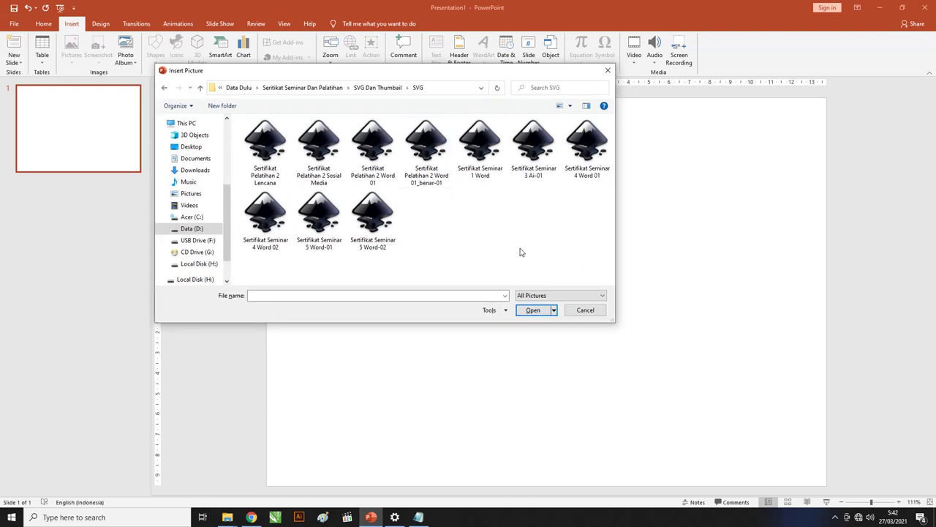
{"action": "left_click_drag", "start_coordinate": [472, 75], "coordinate": [490, 75]}
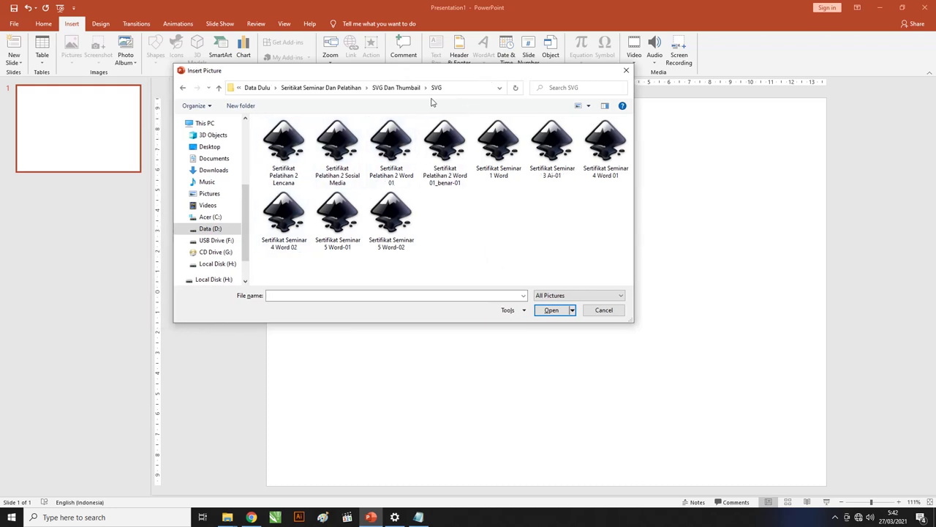
{"action": "mouse_move", "coordinate": [472, 76]}
{"action": "left_mouse_down"}
{"action": "mouse_move", "coordinate": [462, 80]}
{"action": "mouse_move", "coordinate": [464, 95]}
{"action": "mouse_move", "coordinate": [441, 92]}
{"action": "left_mouse_up"}
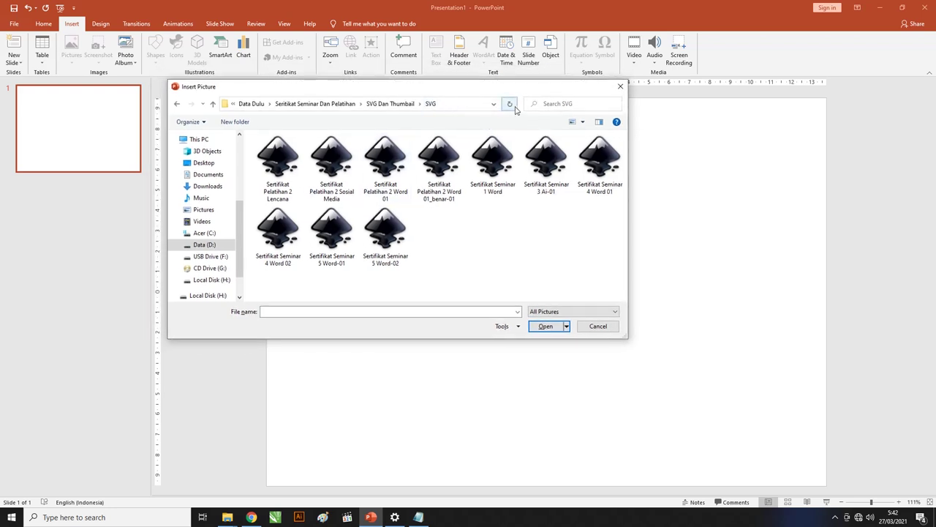
{"action": "left_click_drag", "start_coordinate": [502, 94], "coordinate": [493, 95]}
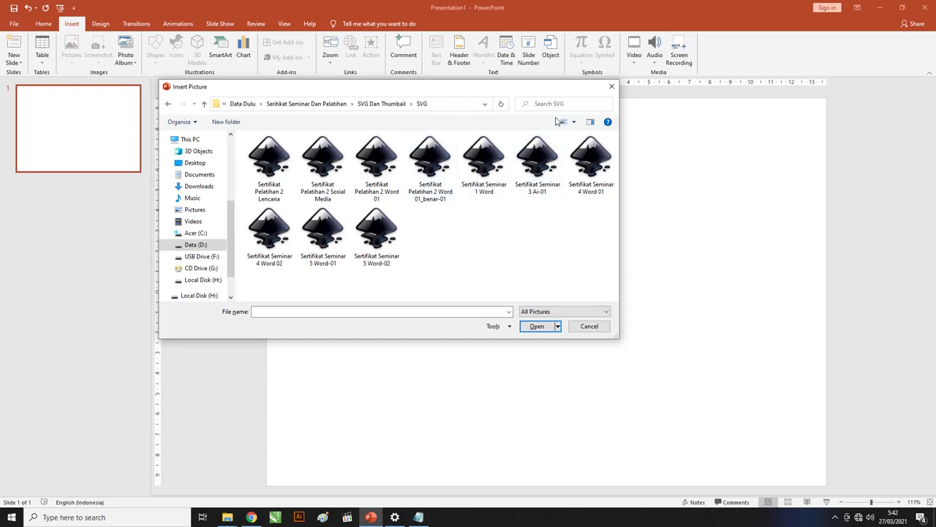
{"action": "left_click", "coordinate": [486, 162]}
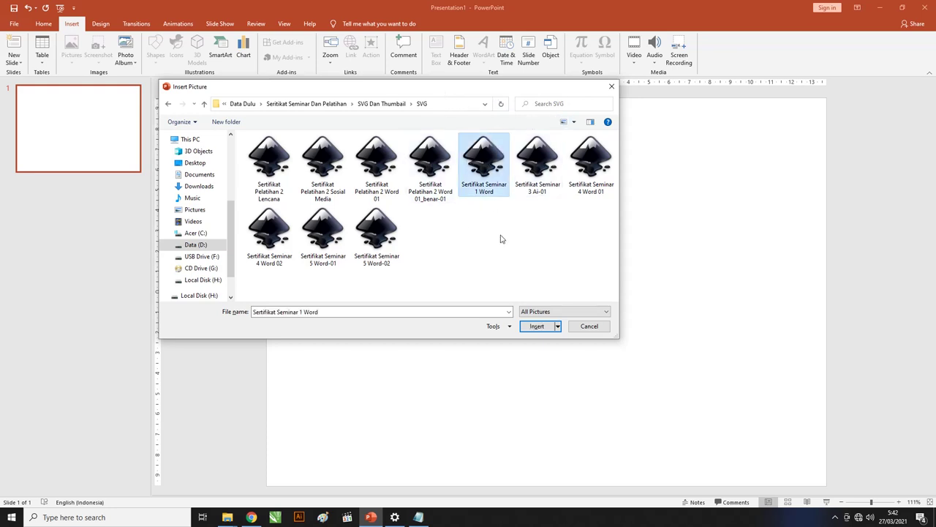
- Insert the Sertifikat Seminar 1 Word graphic, then zoom in to inspect it and back out
{"action": "left_click", "coordinate": [540, 326]}
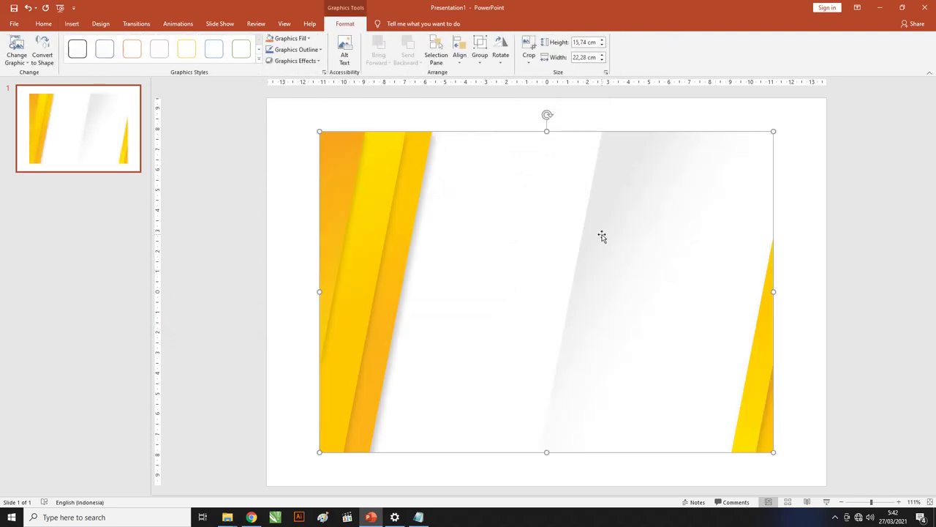
{"action": "left_click_drag", "start_coordinate": [873, 503], "coordinate": [894, 502]}
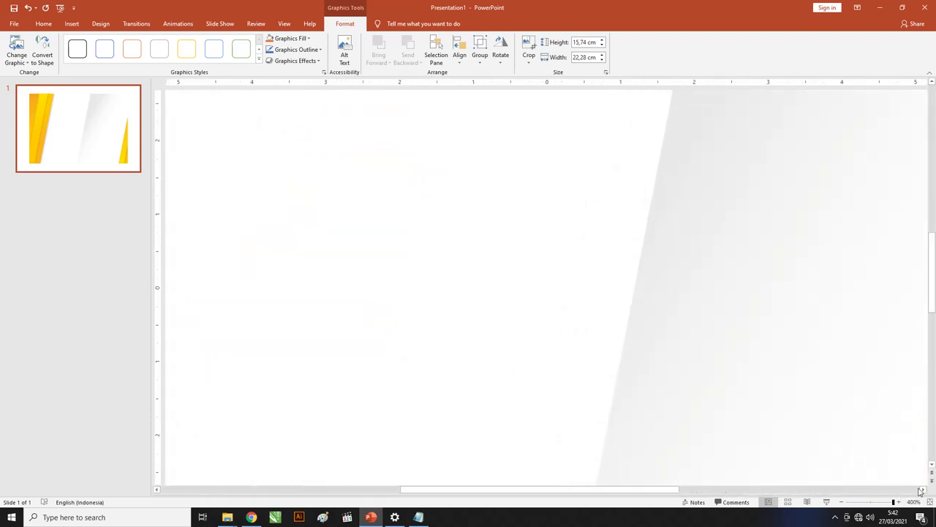
{"action": "left_click_drag", "start_coordinate": [591, 489], "coordinate": [439, 489]}
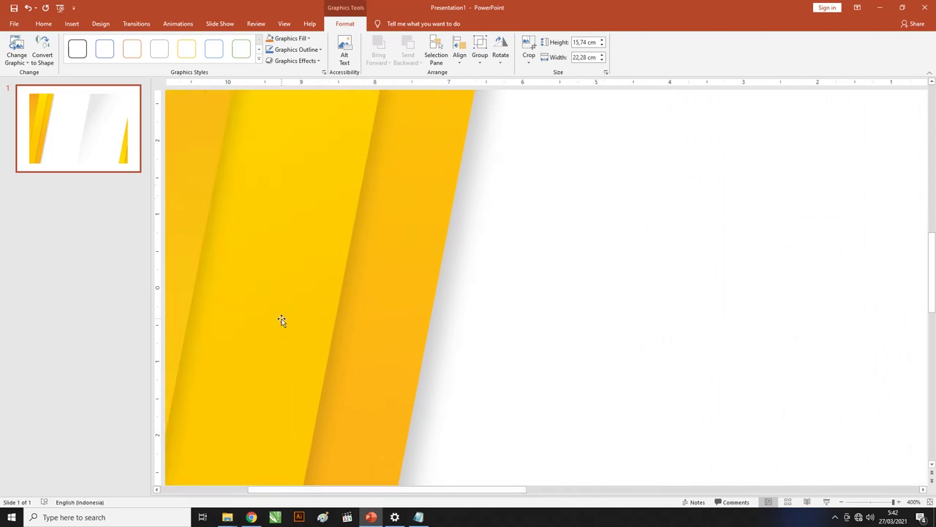
{"action": "left_click_drag", "start_coordinate": [502, 490], "coordinate": [430, 491]}
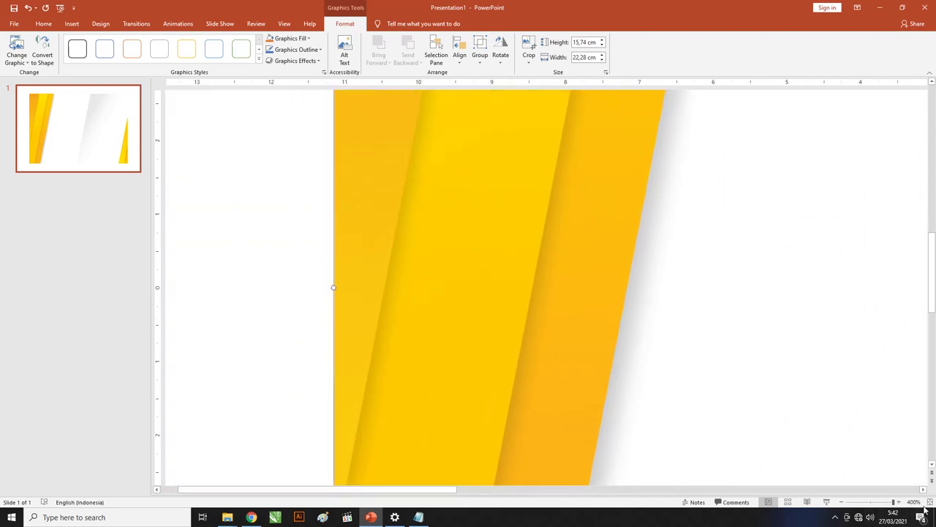
{"action": "left_click_drag", "start_coordinate": [849, 505], "coordinate": [861, 502]}
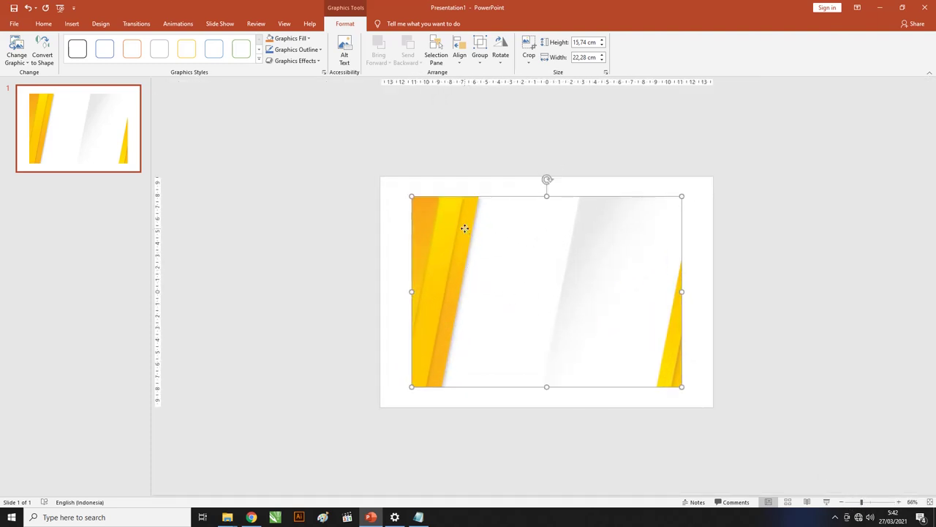
- Ungroup the graphic, confirm conversion to drawing shapes, and ungroup it again
{"action": "right_click", "coordinate": [464, 229]}
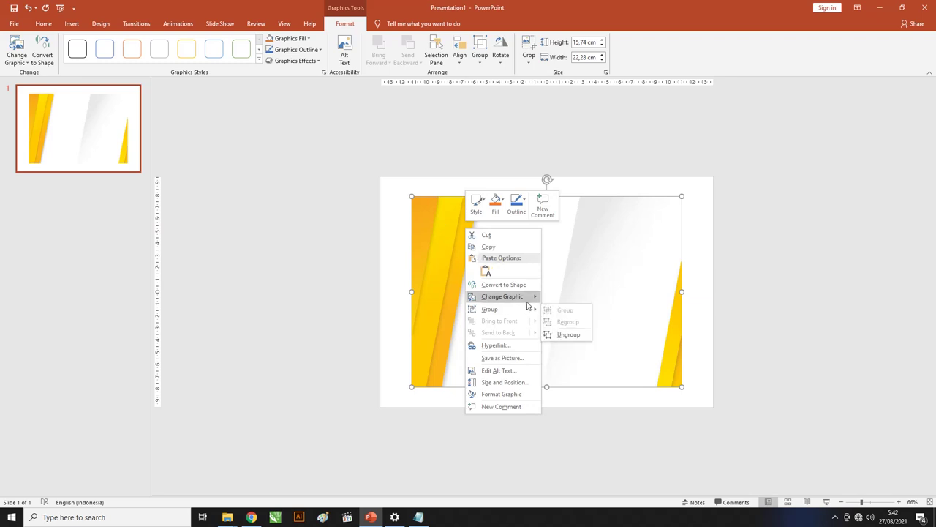
{"action": "mouse_move", "coordinate": [504, 309]}
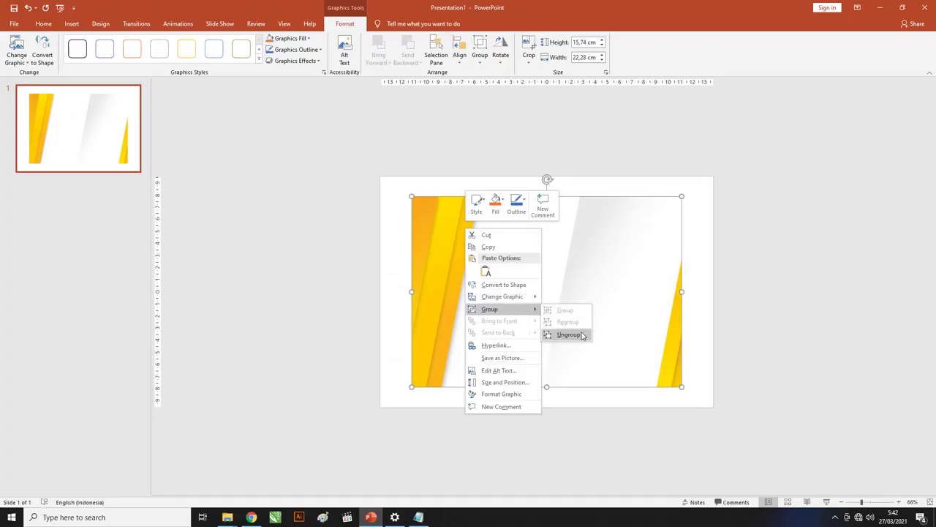
{"action": "left_click", "coordinate": [570, 334]}
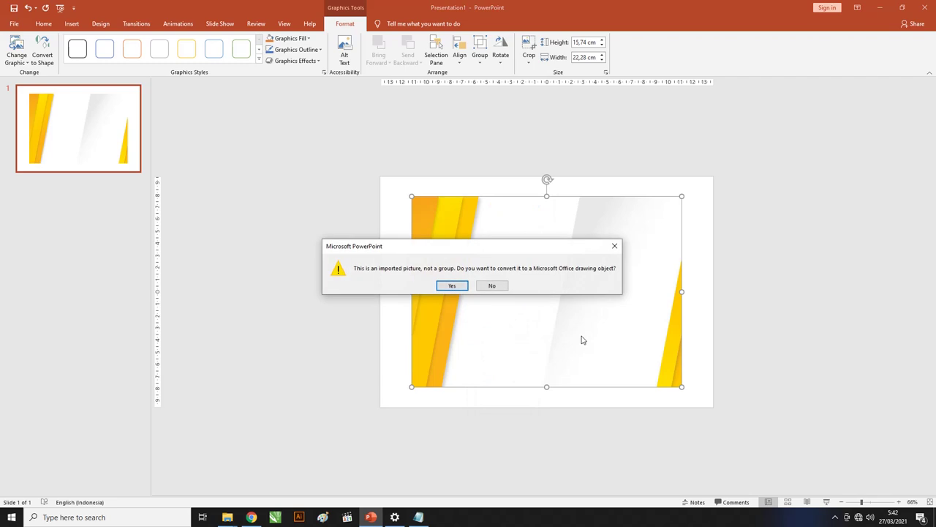
{"action": "left_click", "coordinate": [453, 286]}
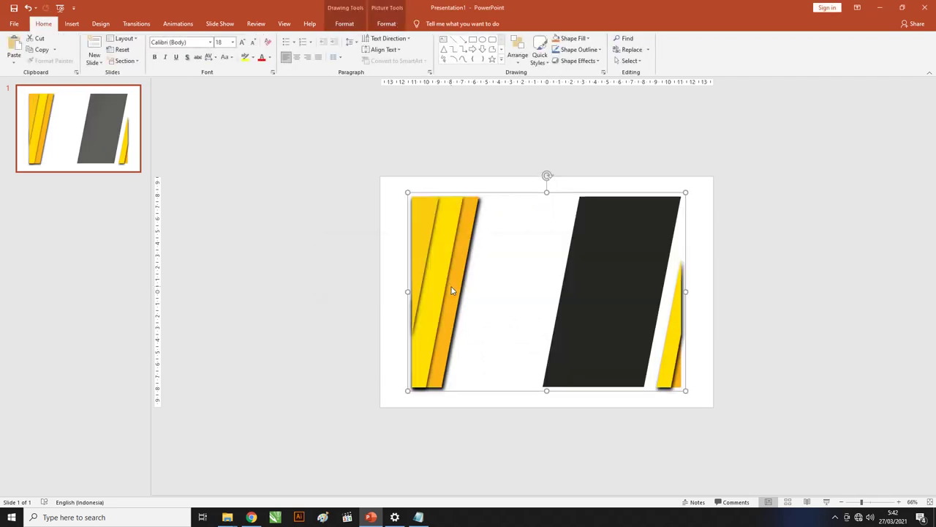
{"action": "mouse_move", "coordinate": [638, 251]}
{"action": "left_mouse_down"}
{"action": "mouse_move", "coordinate": [644, 262]}
{"action": "mouse_move", "coordinate": [629, 266]}
{"action": "left_mouse_up"}
{"action": "right_click", "coordinate": [630, 265]}
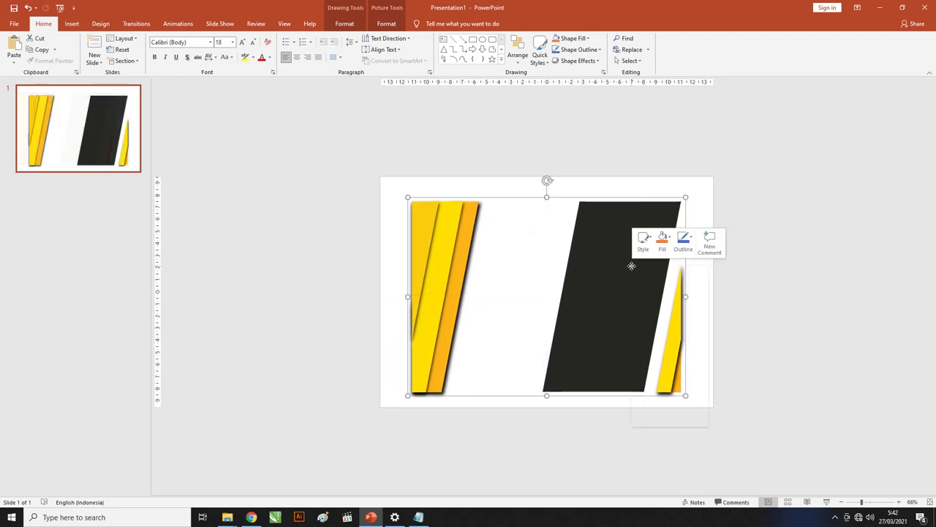
{"action": "mouse_move", "coordinate": [656, 322]}
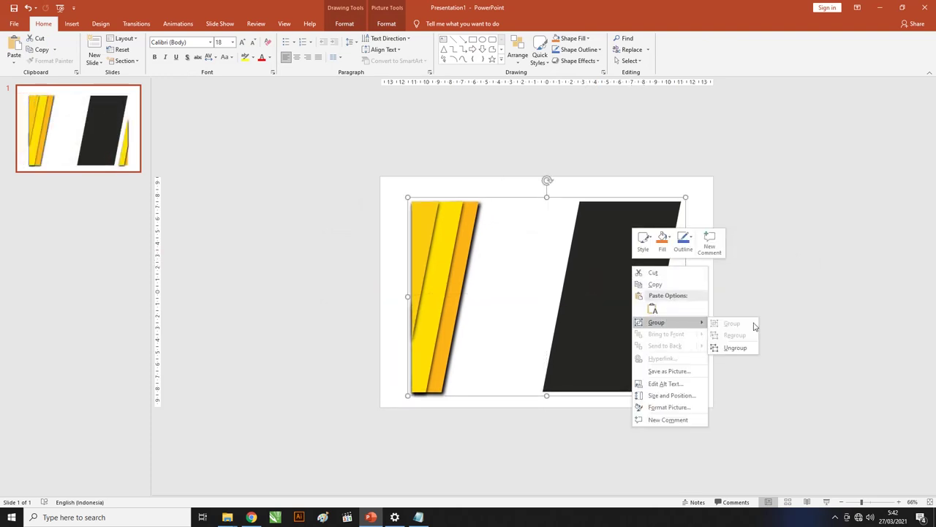
{"action": "left_click", "coordinate": [737, 349]}
- Rearrange the black stripes and dark parallelogram across the slide
{"action": "left_click", "coordinate": [760, 304]}
{"action": "mouse_move", "coordinate": [654, 275]}
{"action": "left_mouse_down"}
{"action": "mouse_move", "coordinate": [564, 278]}
{"action": "mouse_move", "coordinate": [583, 313]}
{"action": "left_mouse_up"}
{"action": "key", "text": "ctrl+z"}
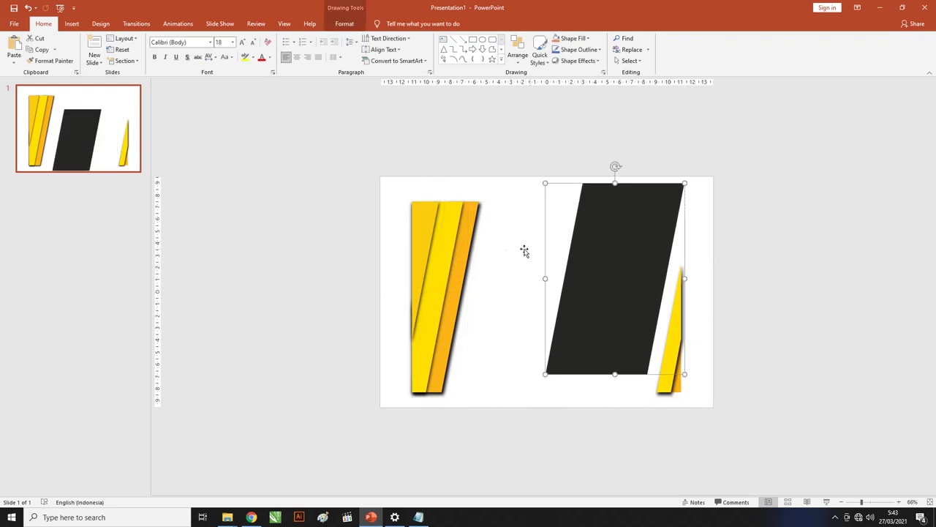
{"action": "key", "text": "ctrl+z"}
{"action": "left_click_drag", "start_coordinate": [499, 236], "coordinate": [545, 228]}
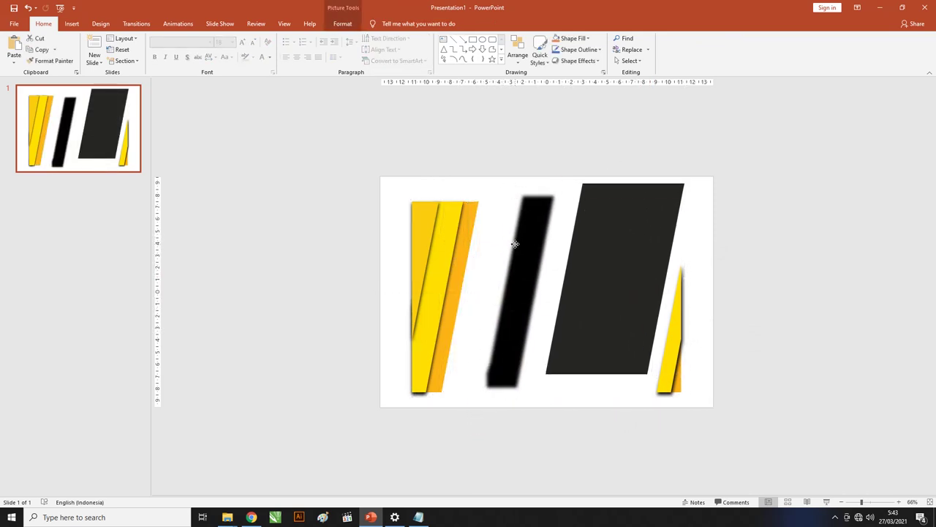
{"action": "left_click", "coordinate": [466, 251]}
{"action": "left_click_drag", "start_coordinate": [466, 250], "coordinate": [446, 247]}
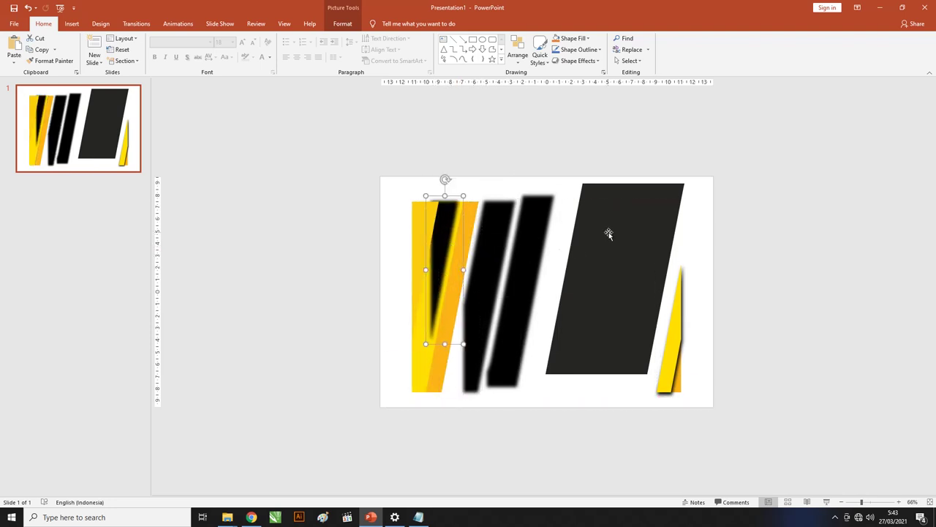
{"action": "left_click_drag", "start_coordinate": [654, 268], "coordinate": [646, 276]}
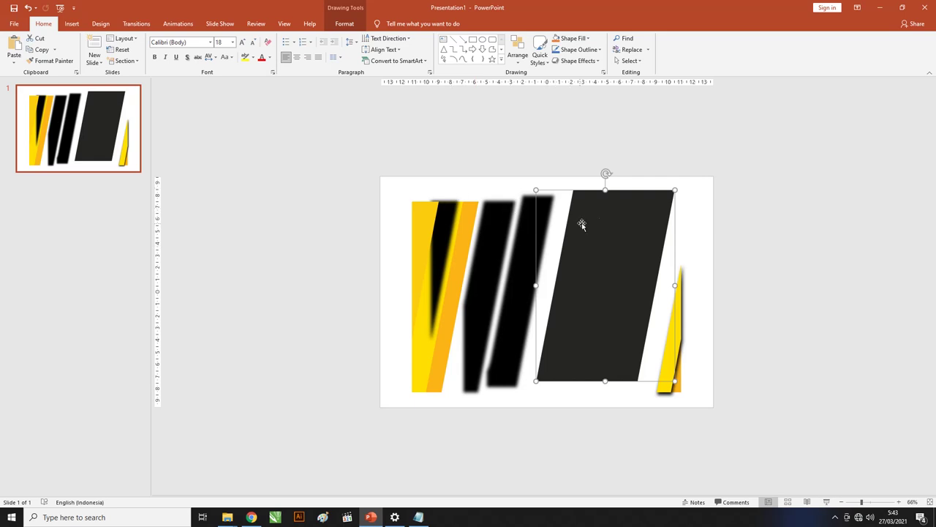
{"action": "left_click_drag", "start_coordinate": [603, 224], "coordinate": [590, 230]}
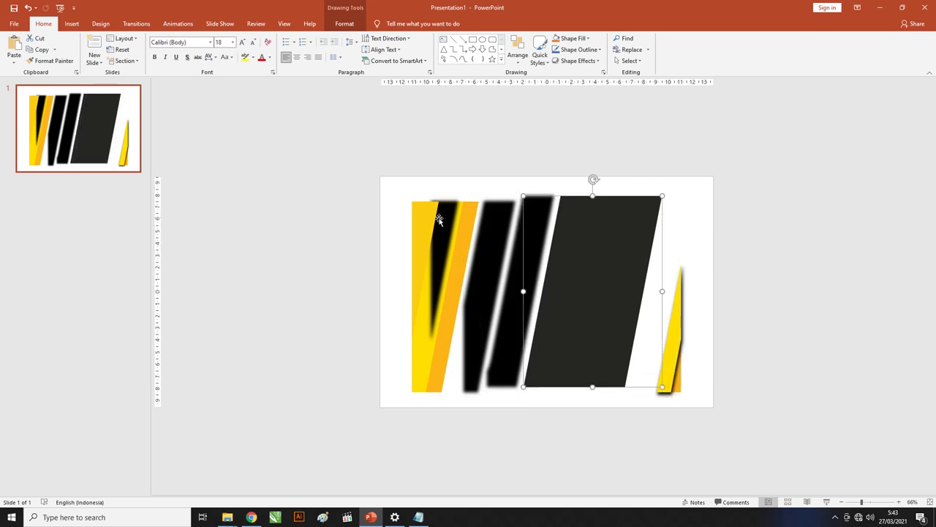
{"action": "left_click_drag", "start_coordinate": [438, 212], "coordinate": [502, 190]}
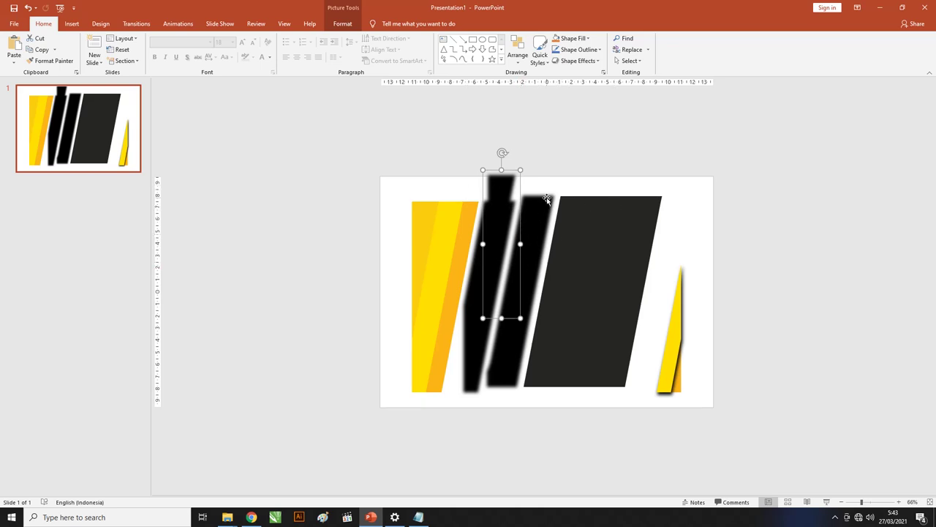
{"action": "left_click_drag", "start_coordinate": [499, 215], "coordinate": [527, 233]}
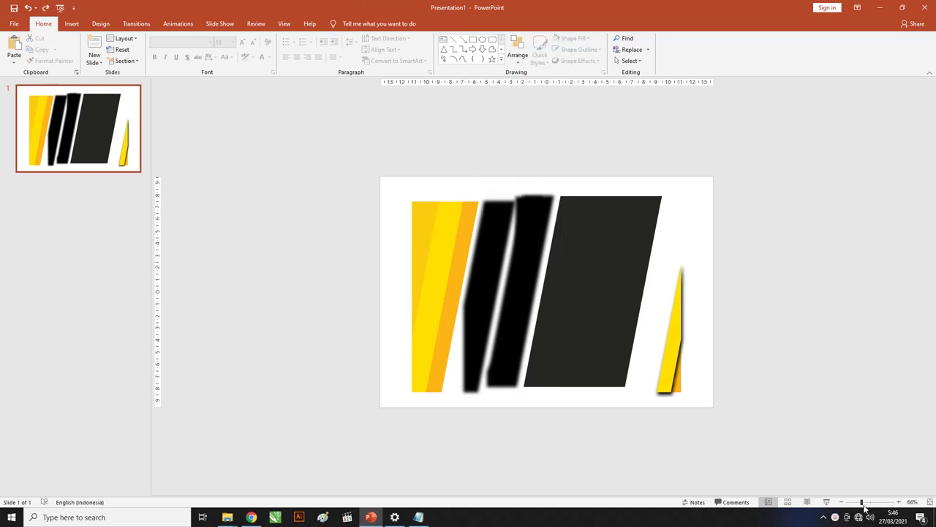
- Apply an outer shadow preset to the narrow left yellow strip
{"action": "left_click_drag", "start_coordinate": [863, 502], "coordinate": [874, 503]}
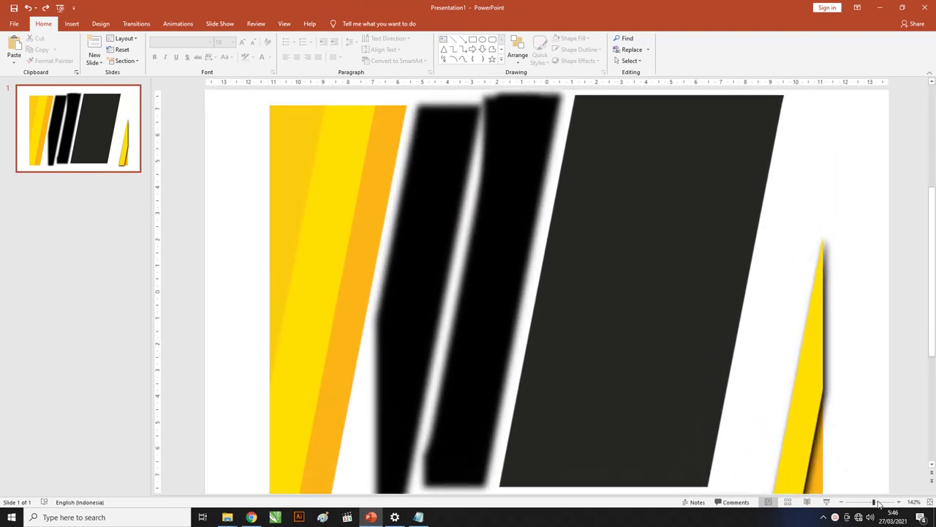
{"action": "left_click_drag", "start_coordinate": [875, 502], "coordinate": [870, 503]}
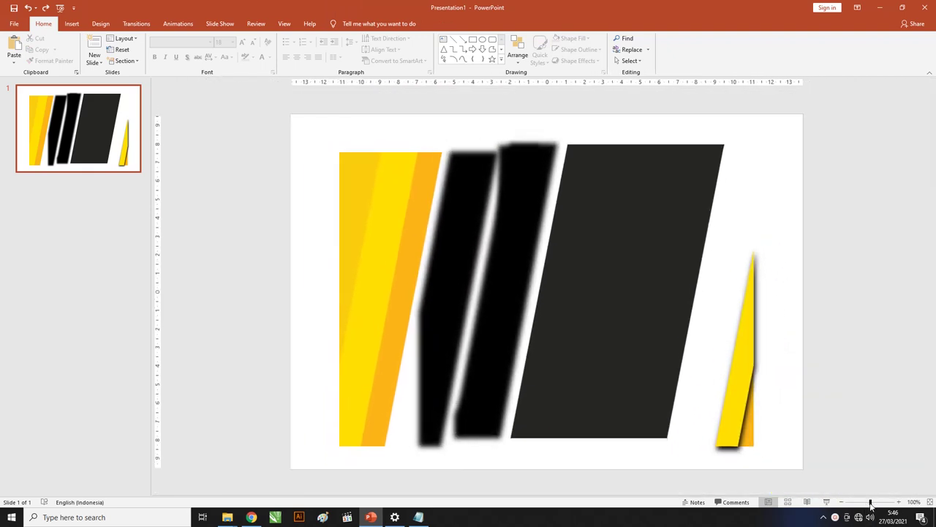
{"action": "left_click", "coordinate": [372, 182]}
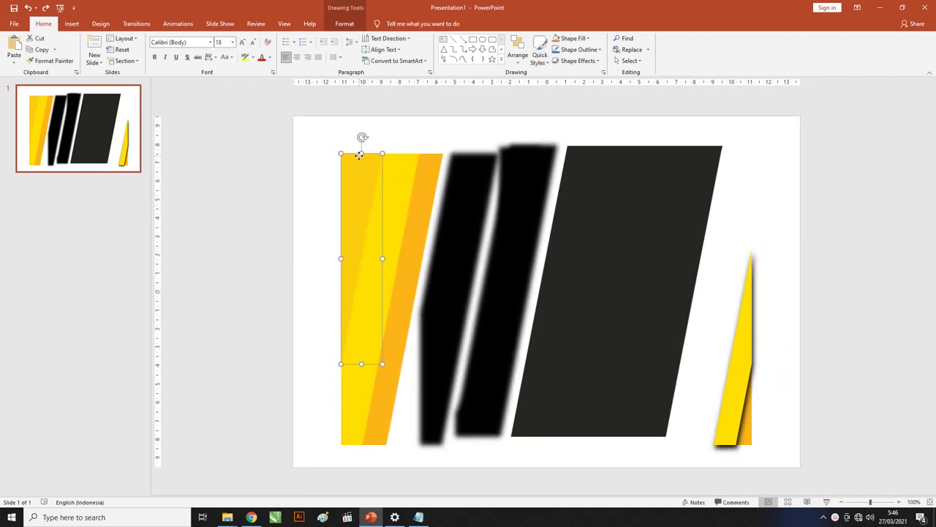
{"action": "left_click", "coordinate": [334, 28]}
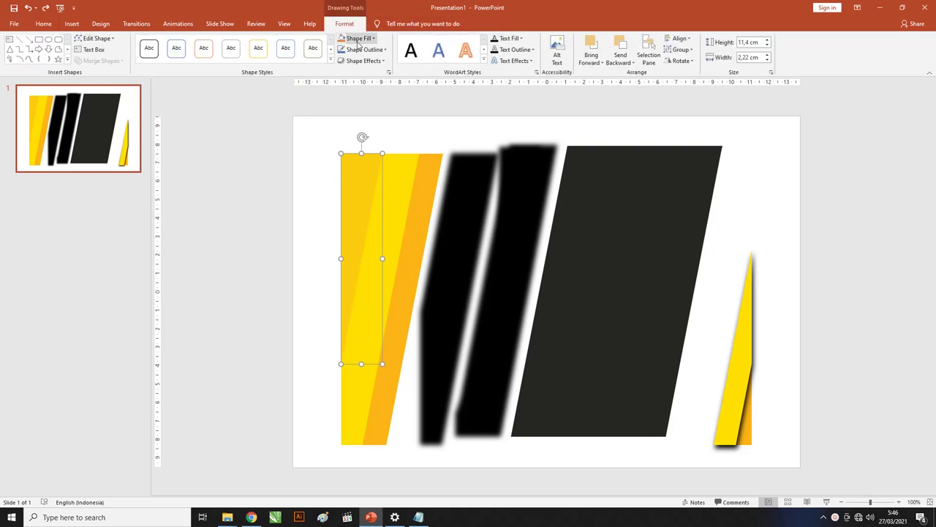
{"action": "left_click", "coordinate": [360, 38]}
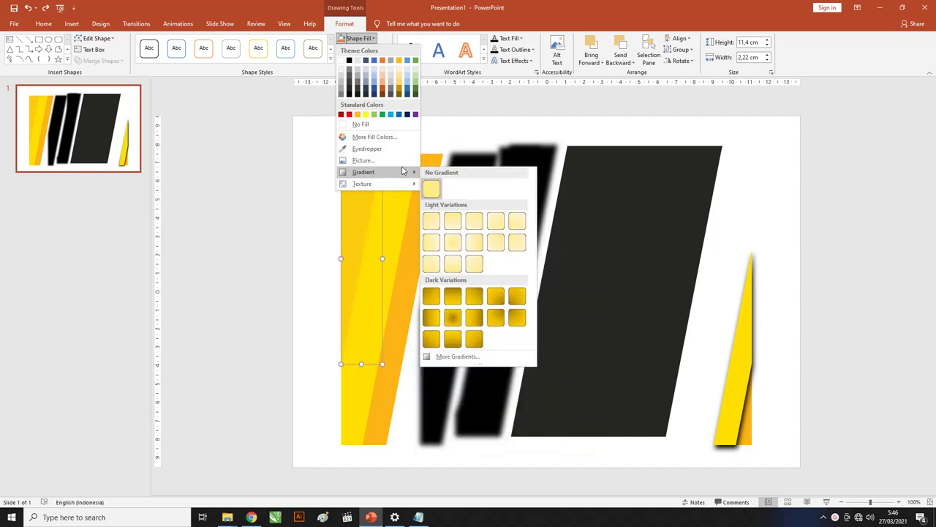
{"action": "mouse_move", "coordinate": [363, 171]}
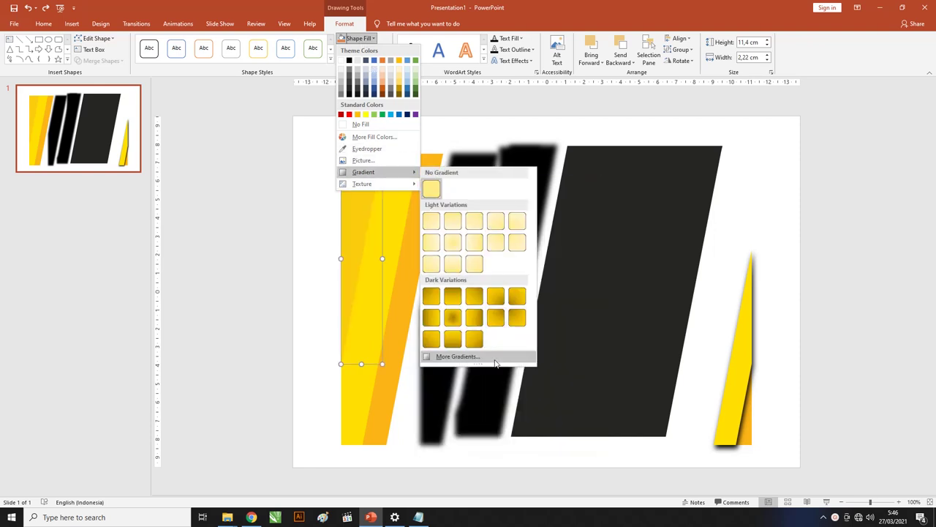
{"action": "left_click", "coordinate": [494, 359]}
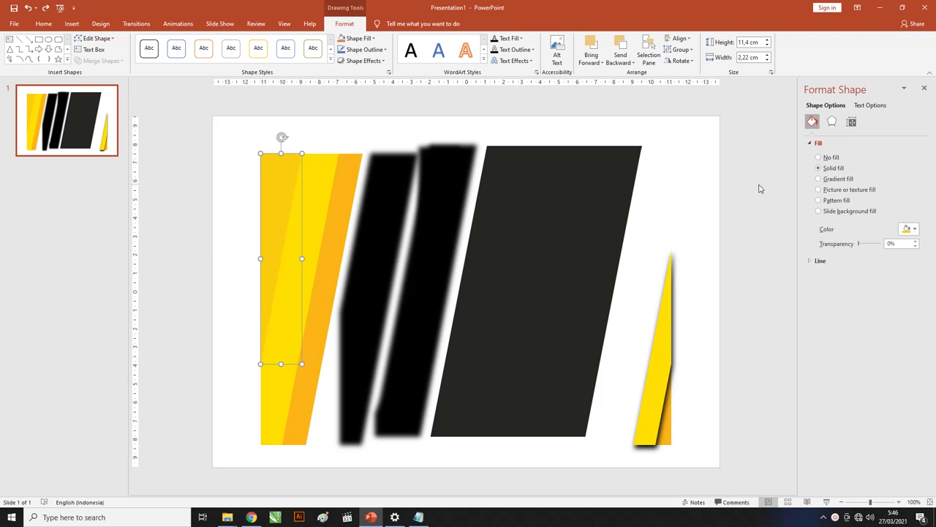
{"action": "left_click", "coordinate": [834, 122]}
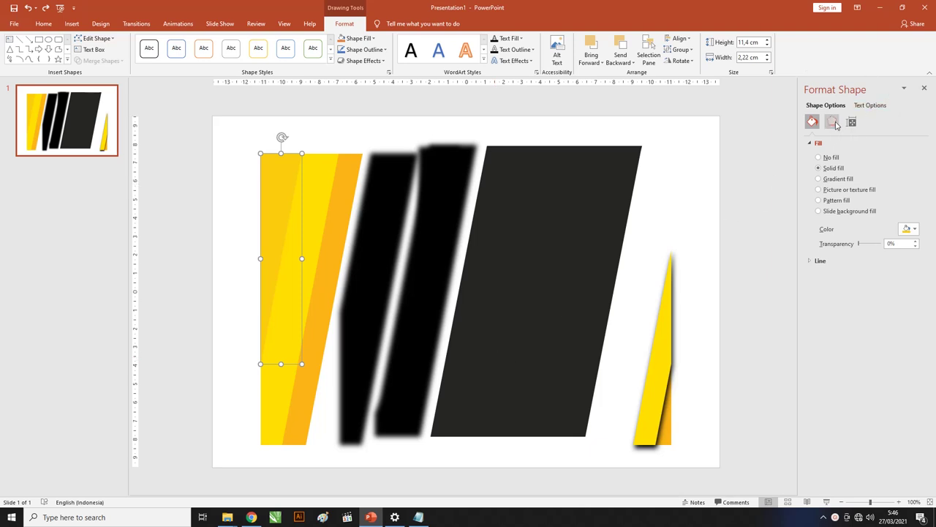
{"action": "left_click", "coordinate": [364, 60]}
{"action": "mouse_move", "coordinate": [369, 102]}
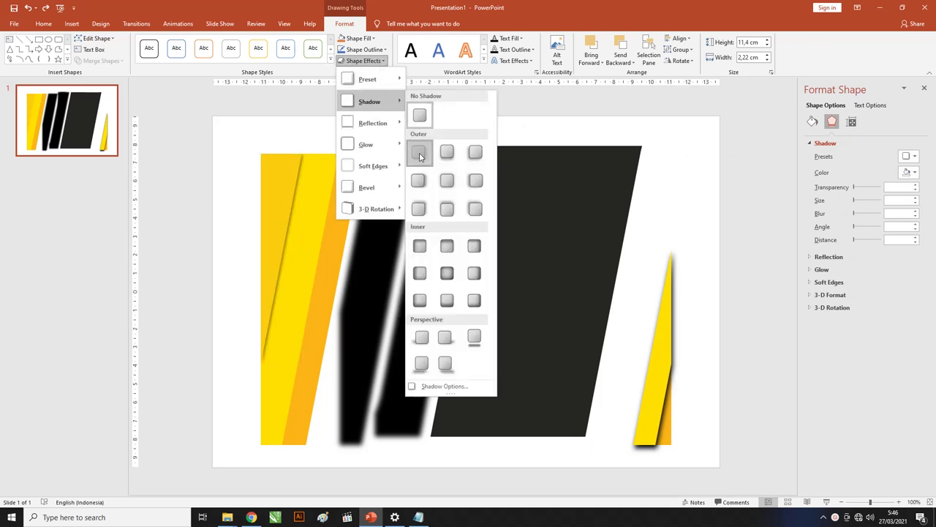
{"action": "left_click", "coordinate": [420, 156]}
- Give the larger yellow shape an outer shadow as well
{"action": "left_click", "coordinate": [325, 160]}
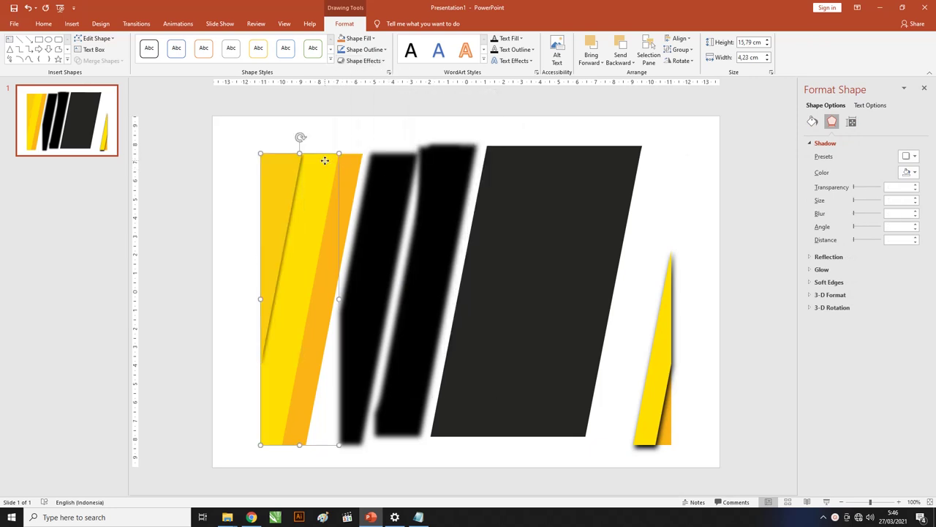
{"action": "left_click", "coordinate": [364, 61]}
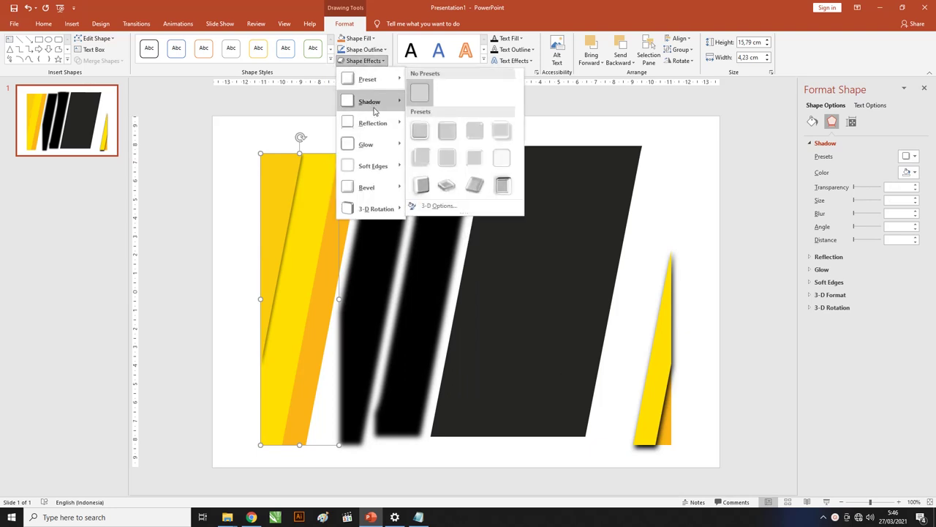
{"action": "mouse_move", "coordinate": [369, 101]}
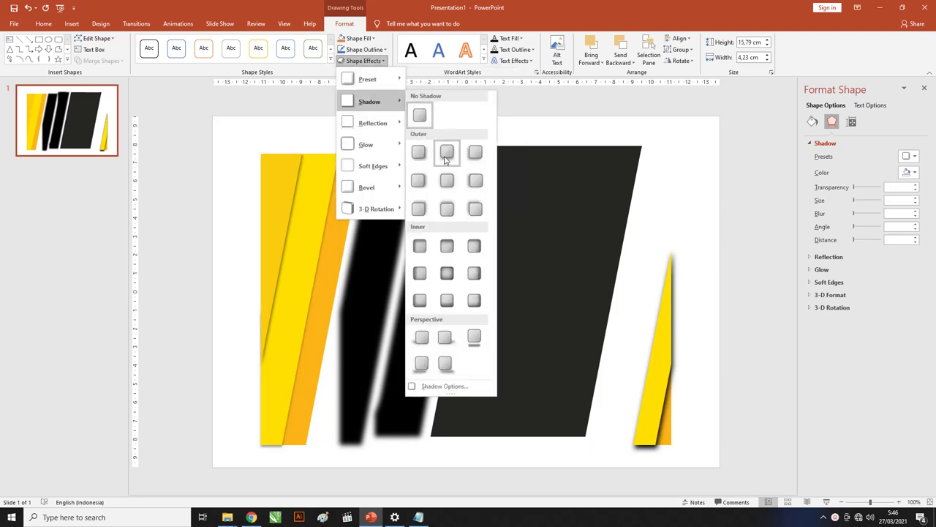
{"action": "left_click", "coordinate": [445, 152]}
{"action": "left_click", "coordinate": [373, 126]}
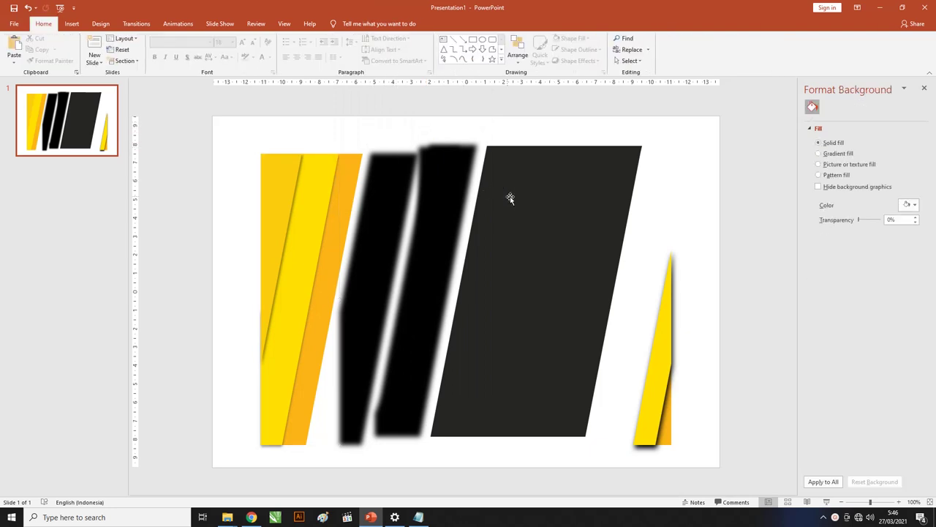
- Use Edit Points to drag the yellow sliver's top-left vertex out to the slide edge
{"action": "left_click", "coordinate": [279, 183]}
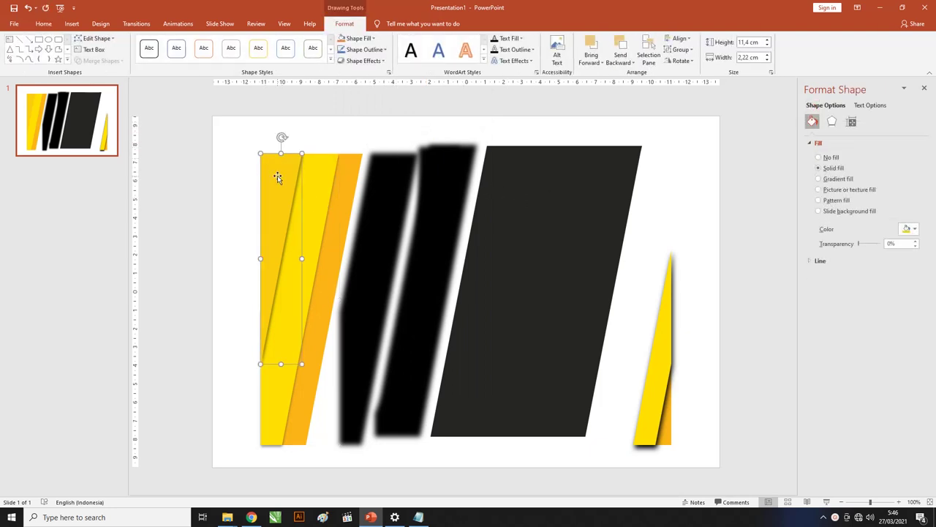
{"action": "left_click_drag", "start_coordinate": [281, 183], "coordinate": [268, 175]}
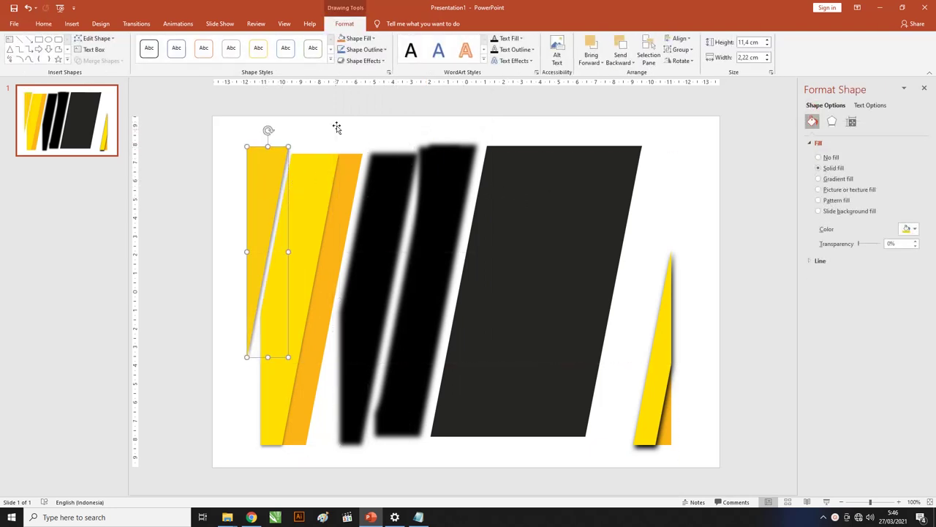
{"action": "left_click", "coordinate": [360, 39]}
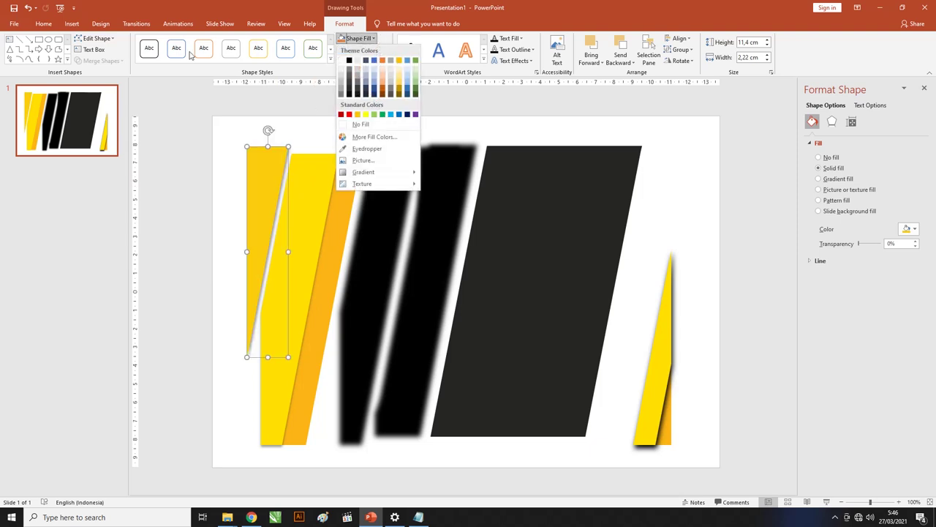
{"action": "left_click", "coordinate": [105, 42]}
{"action": "left_click", "coordinate": [103, 43]}
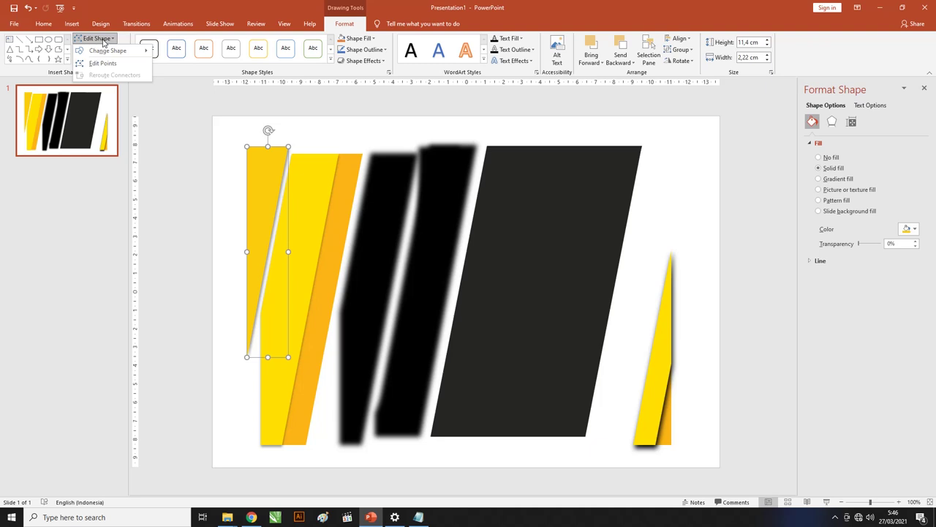
{"action": "left_click", "coordinate": [102, 64]}
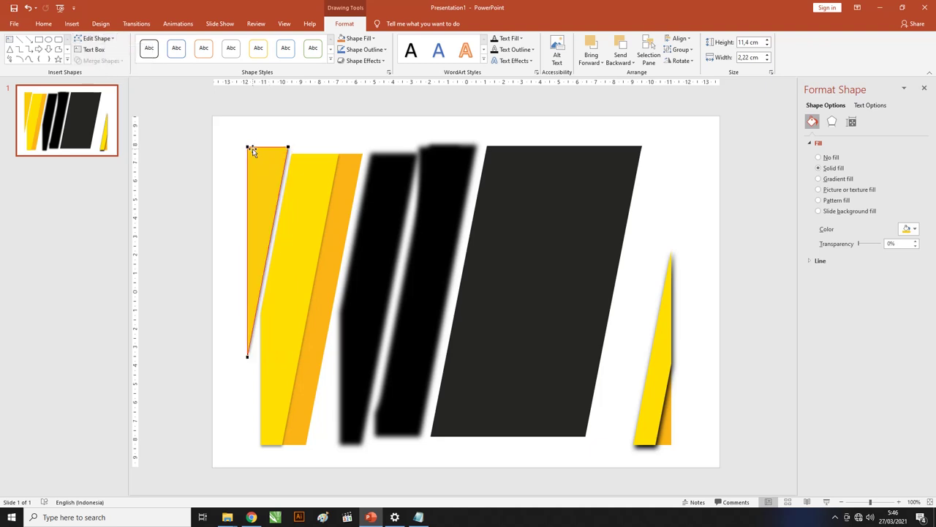
{"action": "left_click_drag", "start_coordinate": [248, 148], "coordinate": [210, 152]}
{"action": "left_click", "coordinate": [288, 148]}
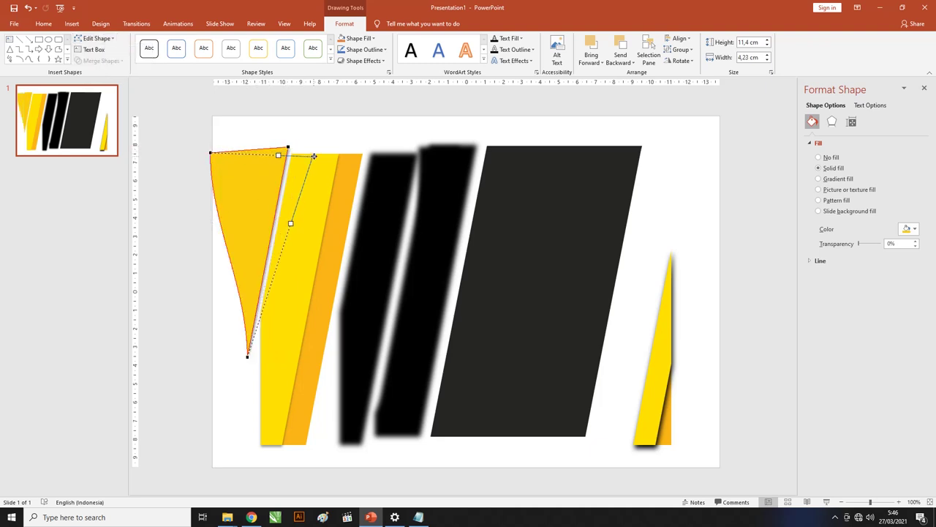
{"action": "left_click", "coordinate": [345, 137]}
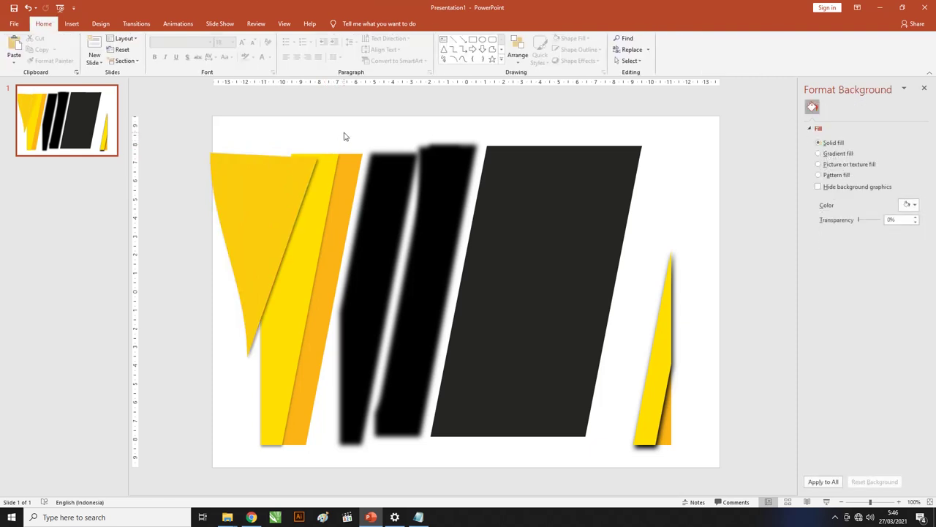
- Undo four shape edits, then stretch the striped graphic to the top-right and bottom-left corners
{"action": "key", "text": "ctrl+z"}
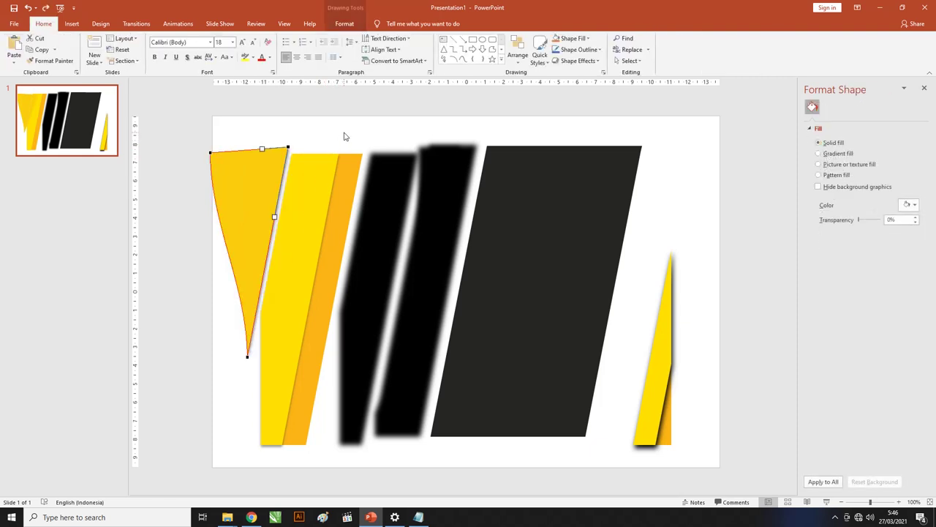
{"action": "key", "text": "ctrl+z"}
{"action": "key", "text": "ctrl+z"}
{"action": "key", "text": "ctrl+z"}
{"action": "key", "text": "ctrl+z"}
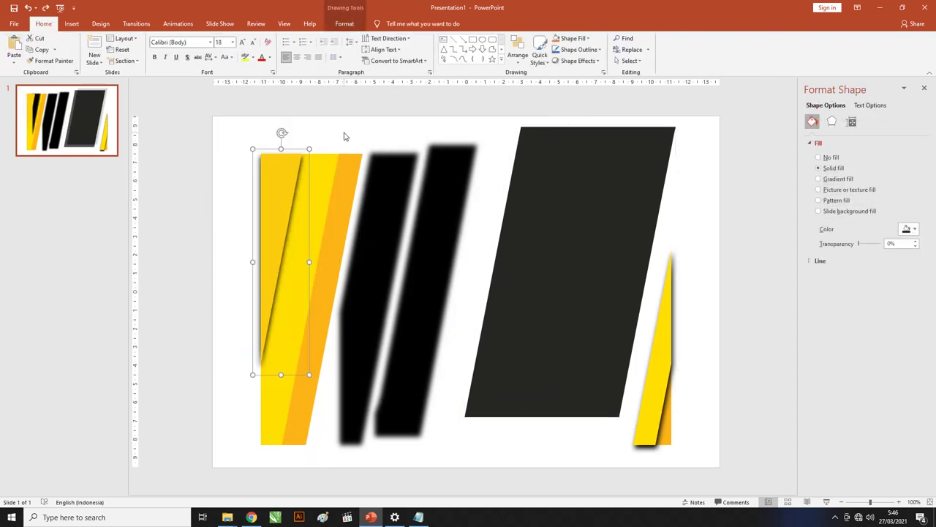
{"action": "key", "text": "ctrl+z"}
{"action": "key", "text": "ctrl+z"}
{"action": "key", "text": "ctrl+z"}
{"action": "key", "text": "ctrl+z"}
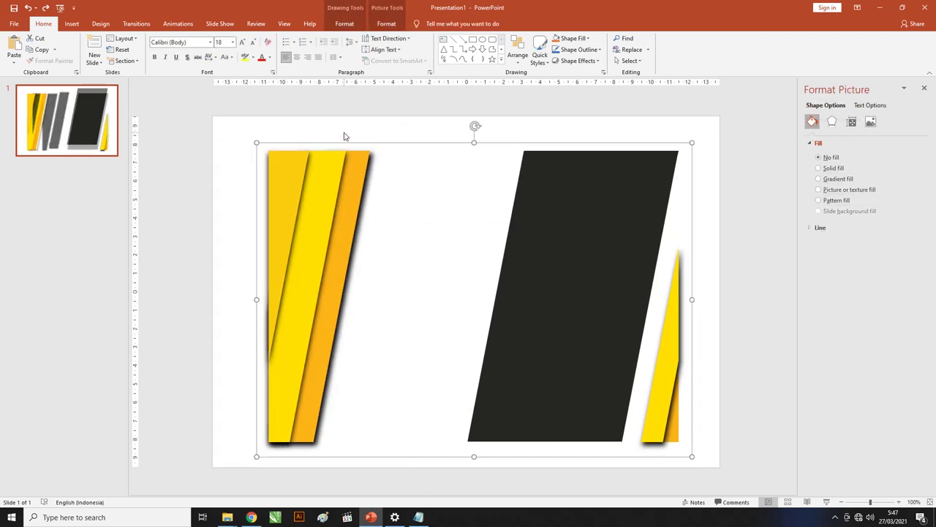
{"action": "key", "text": "ctrl+z"}
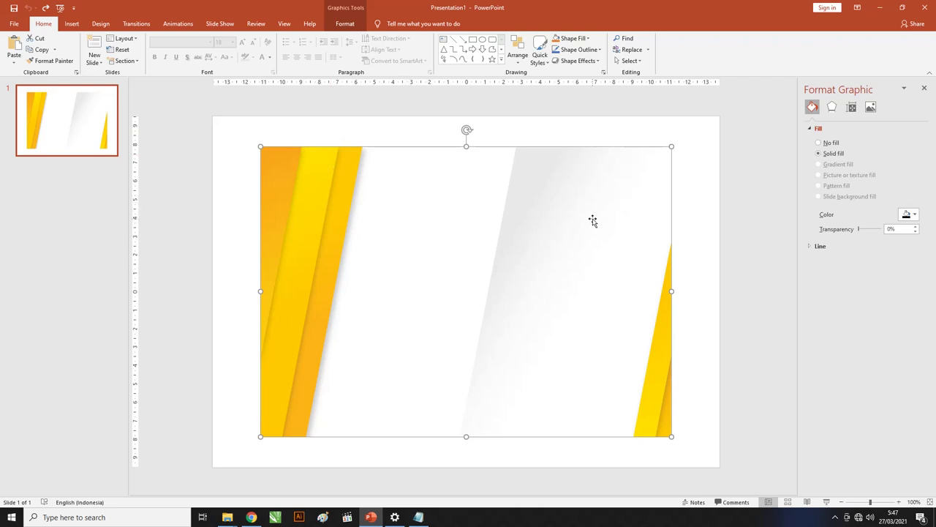
{"action": "left_click_drag", "start_coordinate": [672, 146], "coordinate": [714, 115]}
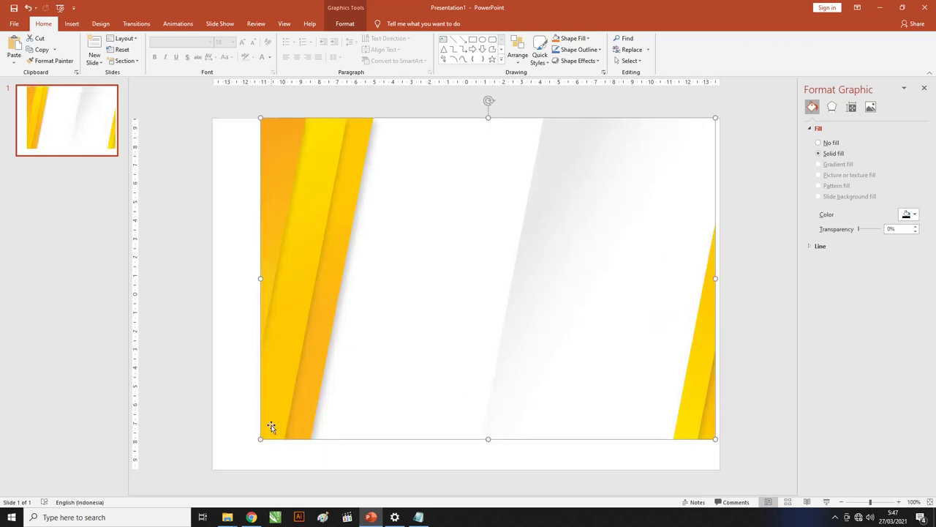
{"action": "left_click_drag", "start_coordinate": [261, 439], "coordinate": [212, 473]}
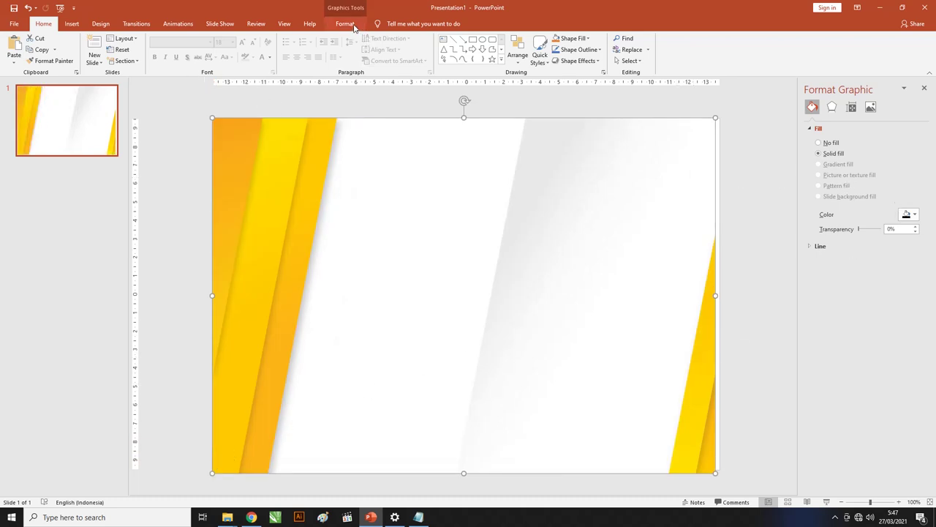
- Align the graphic to center and nudge its edges to 27.52 cm wide, 19.25 cm tall
{"action": "left_click", "coordinate": [354, 25]}
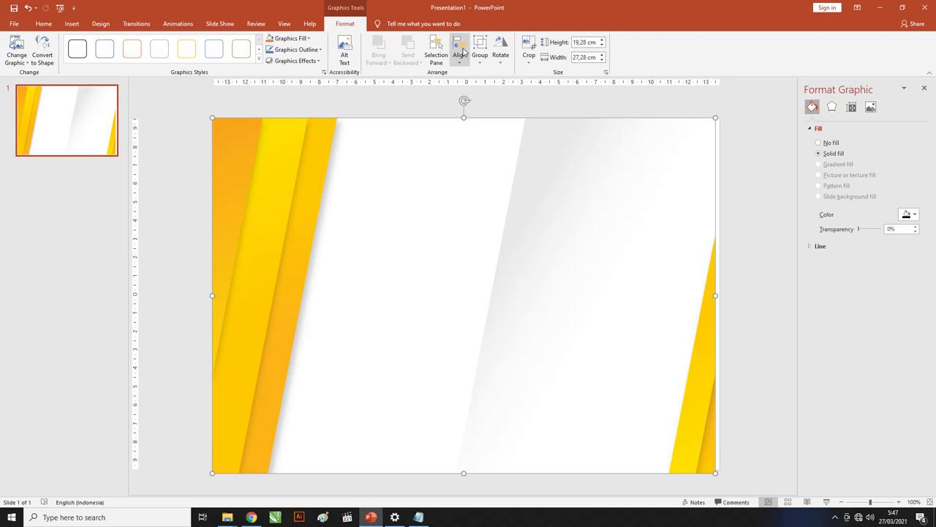
{"action": "left_click", "coordinate": [461, 53]}
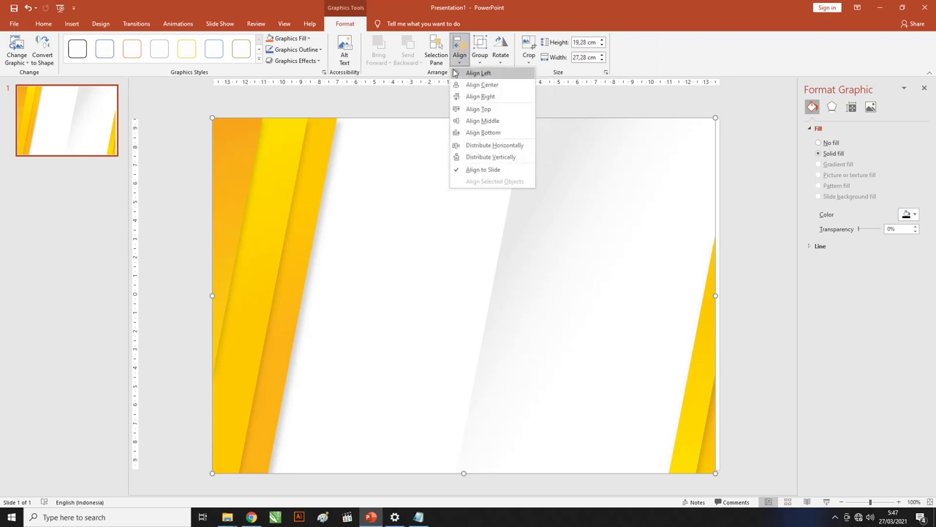
{"action": "left_click", "coordinate": [476, 84]}
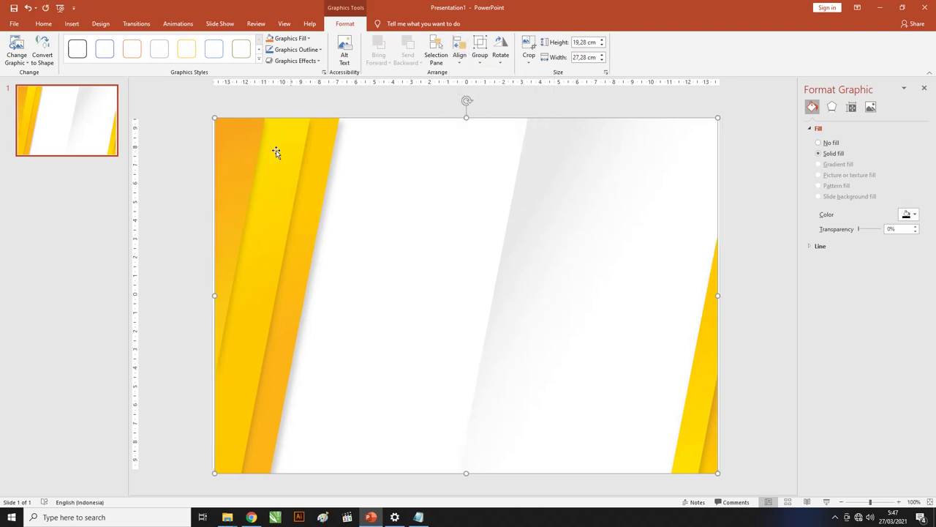
{"action": "left_click_drag", "start_coordinate": [466, 118], "coordinate": [466, 120]}
{"action": "left_click_drag", "start_coordinate": [719, 297], "coordinate": [721, 297]}
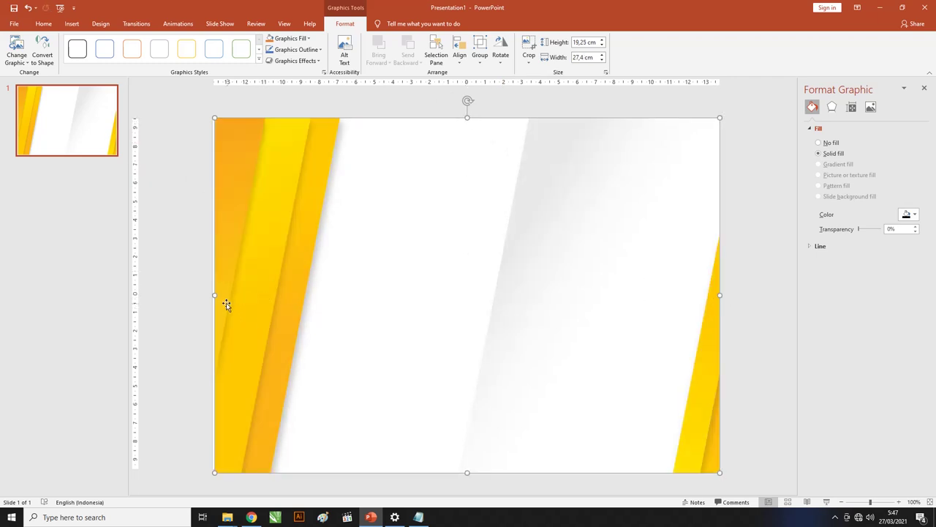
{"action": "left_click_drag", "start_coordinate": [214, 296], "coordinate": [212, 296]}
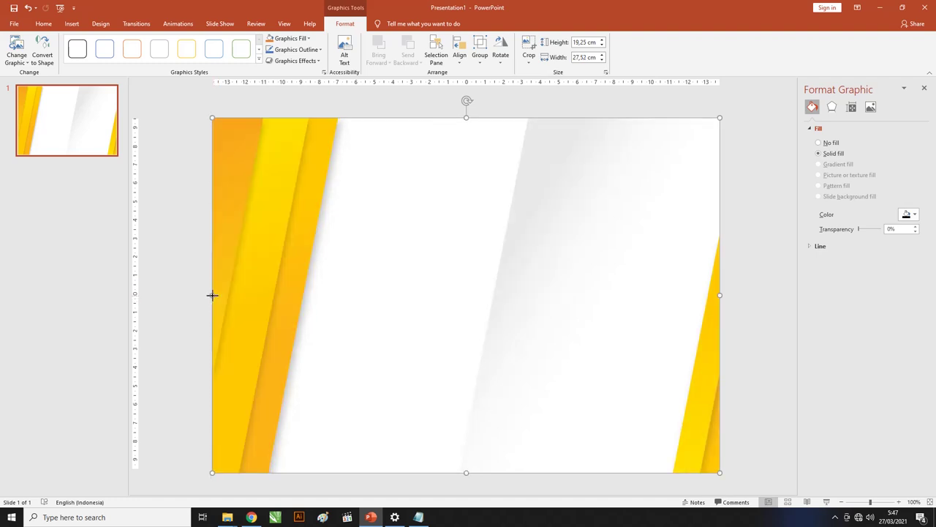
{"action": "left_click", "coordinate": [184, 244]}
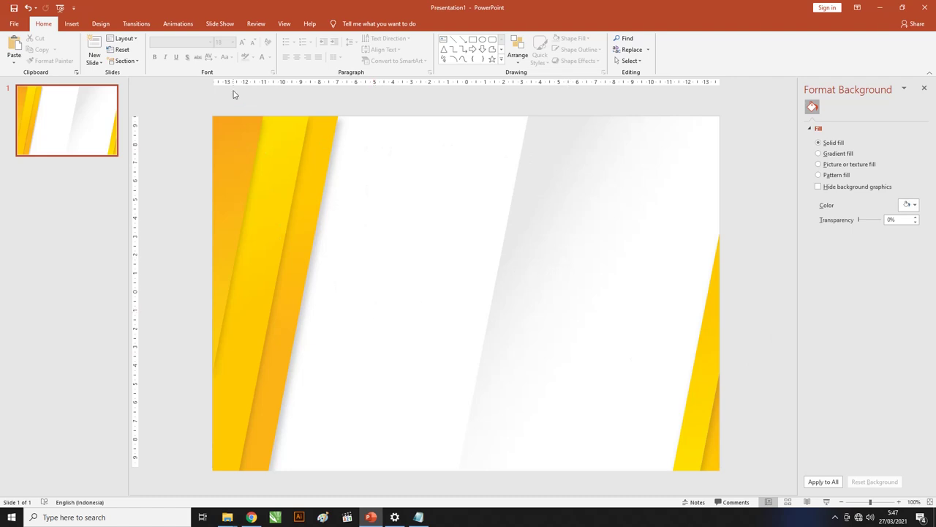
- Draw a large empty text box over the slide's white area, nudge it up, and bring Notepad forward
{"action": "left_click", "coordinate": [73, 24]}
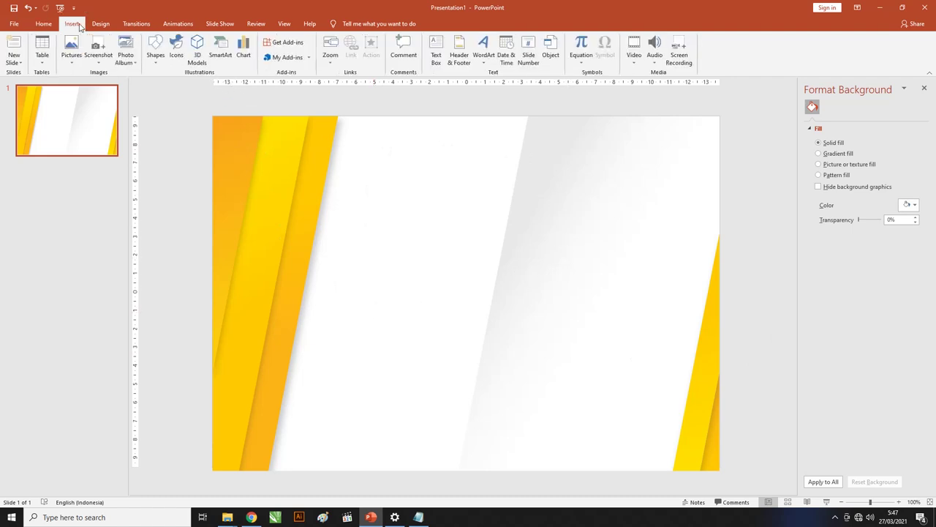
{"action": "left_click", "coordinate": [156, 50]}
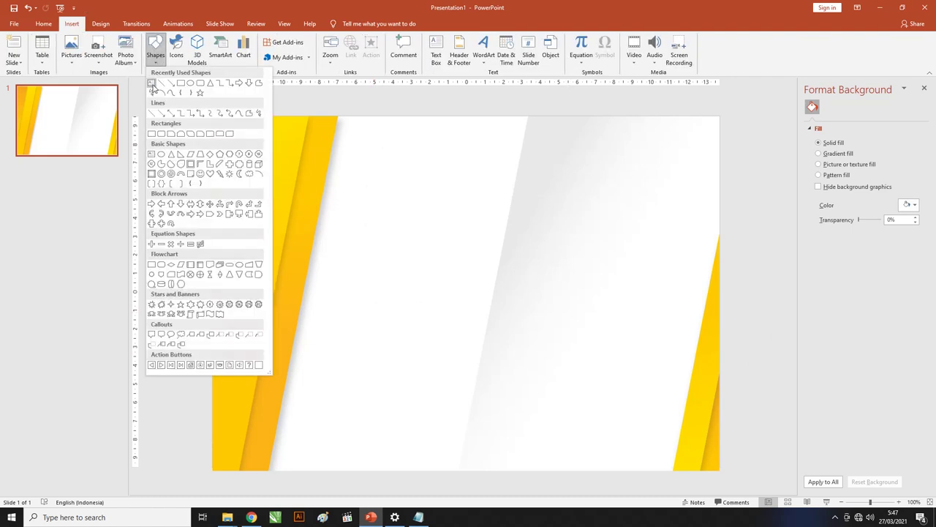
{"action": "left_click", "coordinate": [152, 83]}
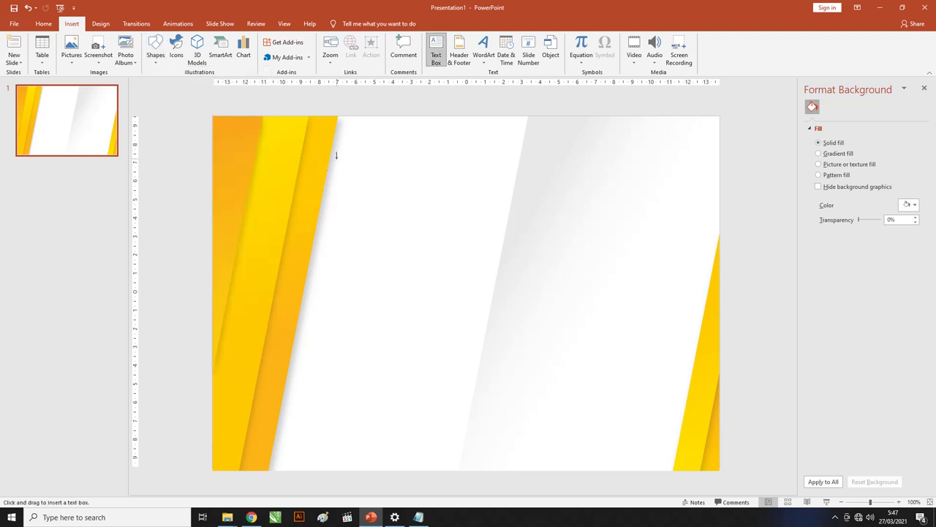
{"action": "left_click_drag", "start_coordinate": [336, 155], "coordinate": [673, 457]}
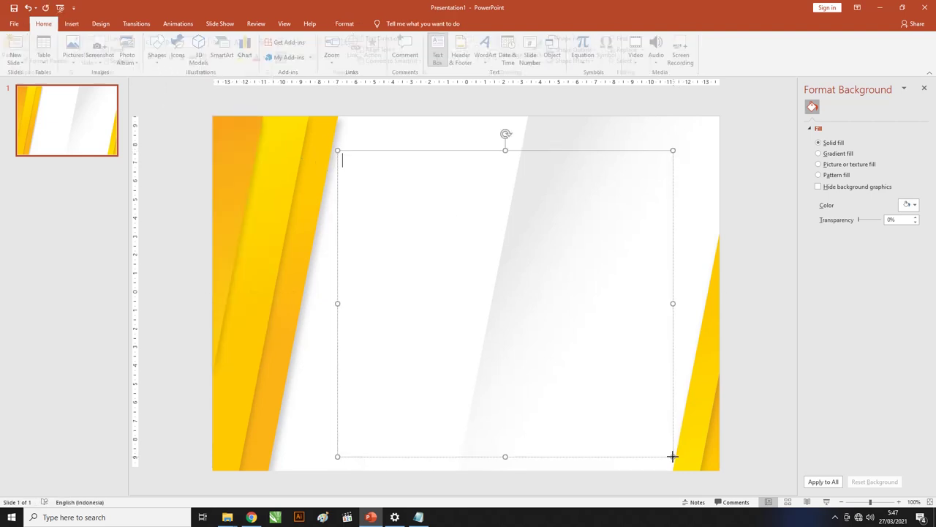
{"action": "left_click_drag", "start_coordinate": [480, 150], "coordinate": [481, 137]}
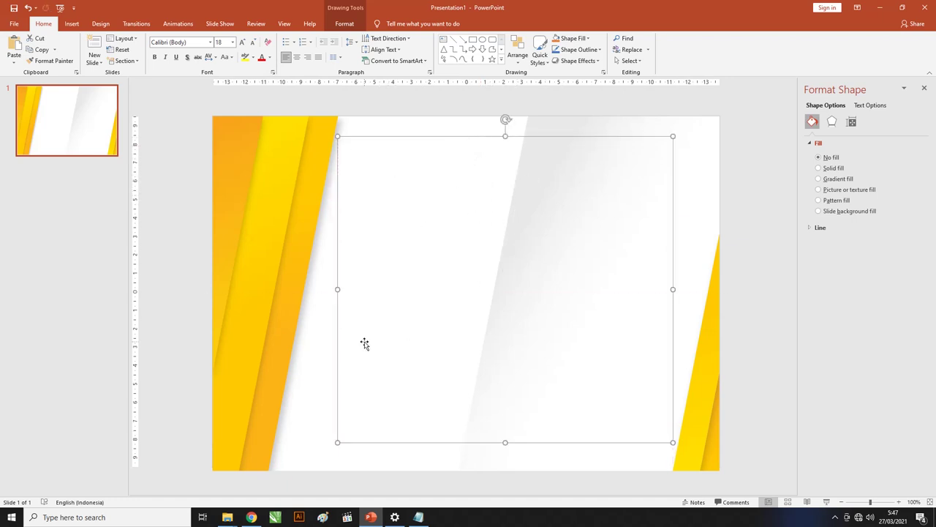
{"action": "left_click", "coordinate": [420, 517]}
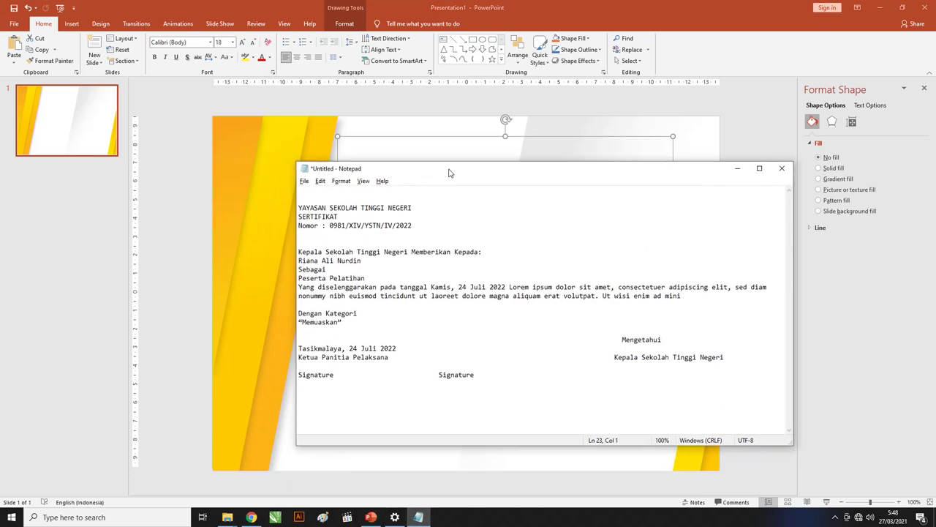
- Copy the entire certificate wording from Notepad and return to the PowerPoint slide
{"action": "left_click_drag", "start_coordinate": [422, 170], "coordinate": [450, 174]}
{"action": "left_click", "coordinate": [365, 261]}
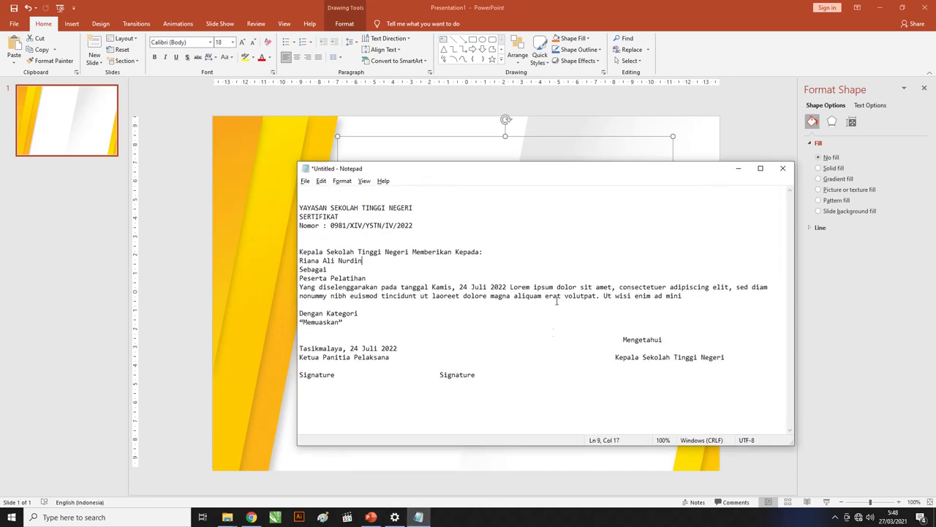
{"action": "left_click_drag", "start_coordinate": [523, 400], "coordinate": [247, 207]}
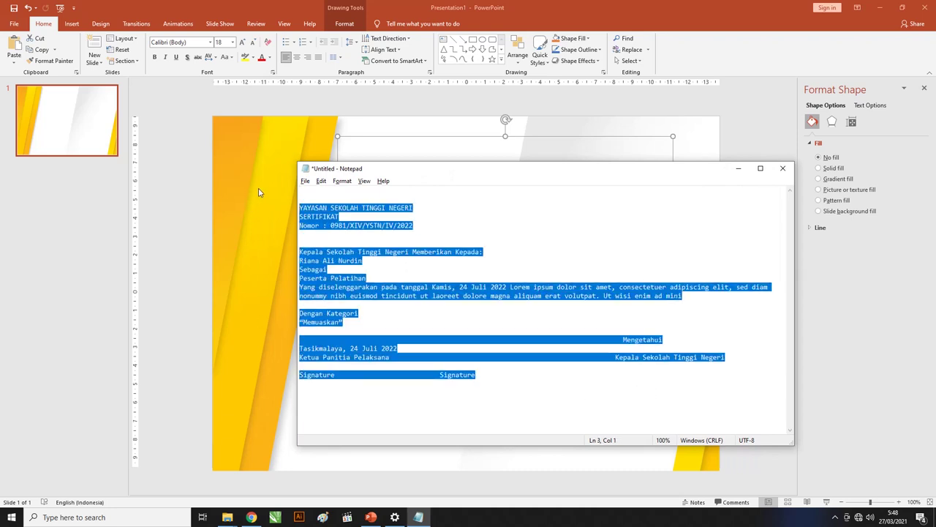
{"action": "right_click", "coordinate": [326, 210]}
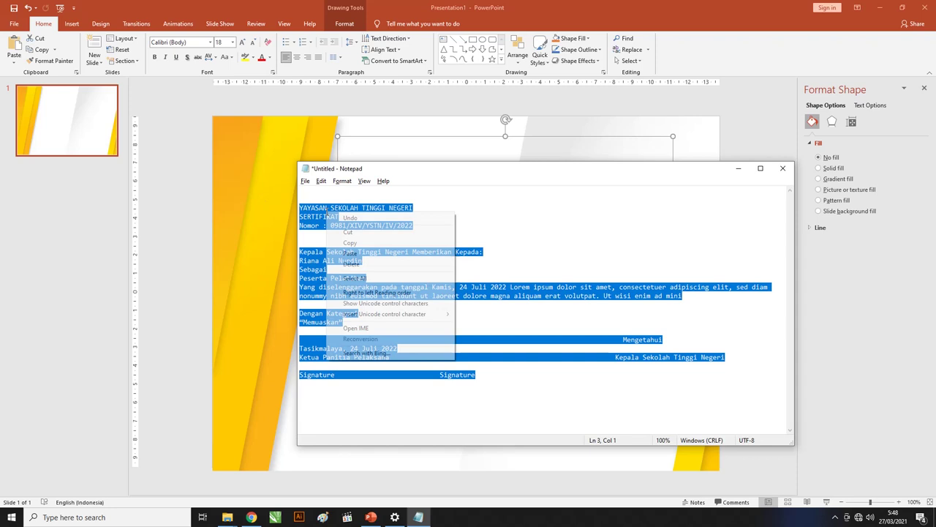
{"action": "left_click", "coordinate": [348, 243]}
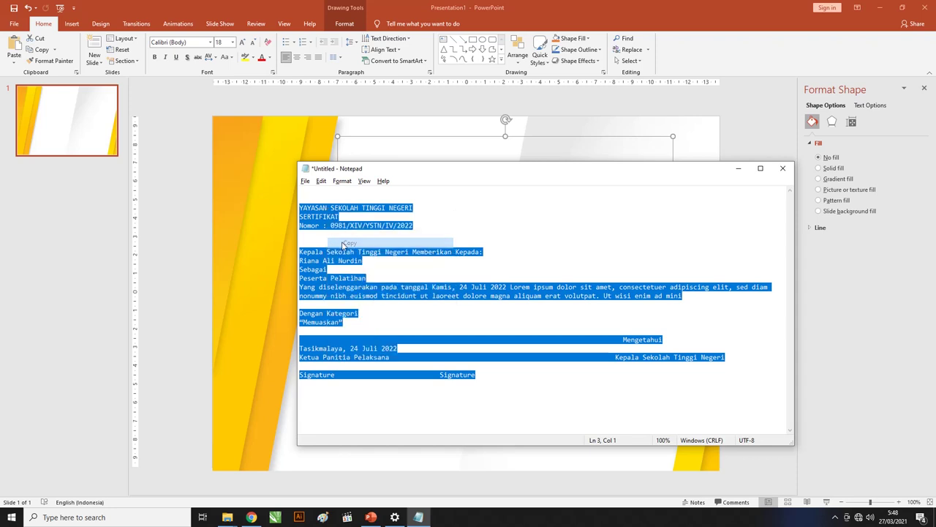
{"action": "left_click", "coordinate": [587, 145]}
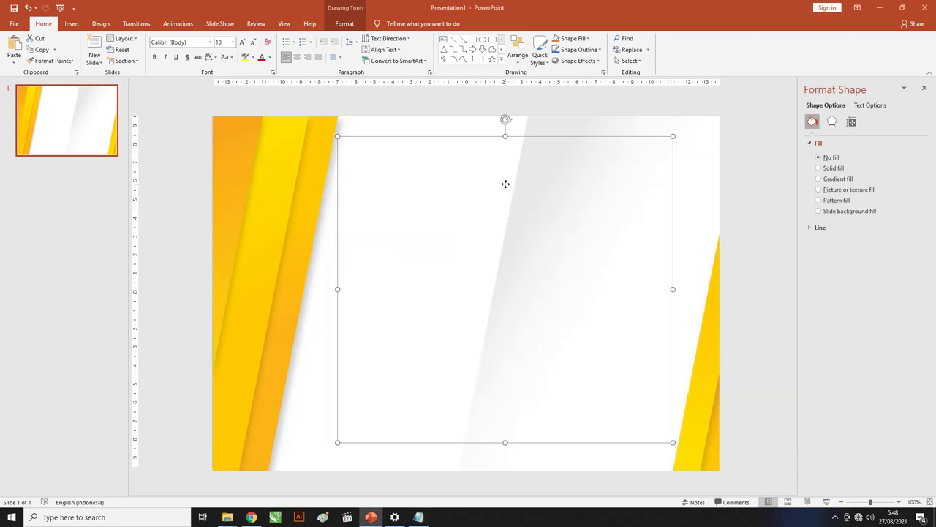
- Paste the copied certificate wording into the empty text box
{"action": "right_click", "coordinate": [384, 155]}
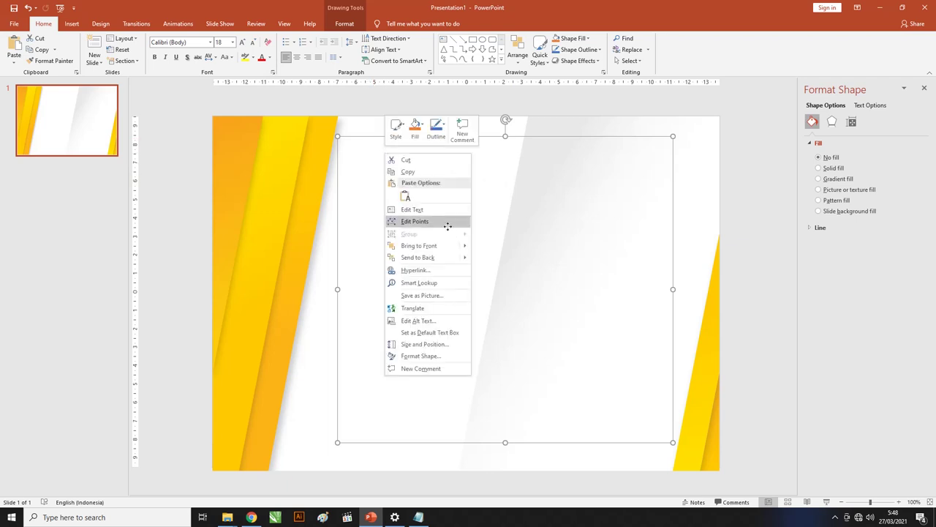
{"action": "key", "text": "Up"}
{"action": "key", "text": "Return"}
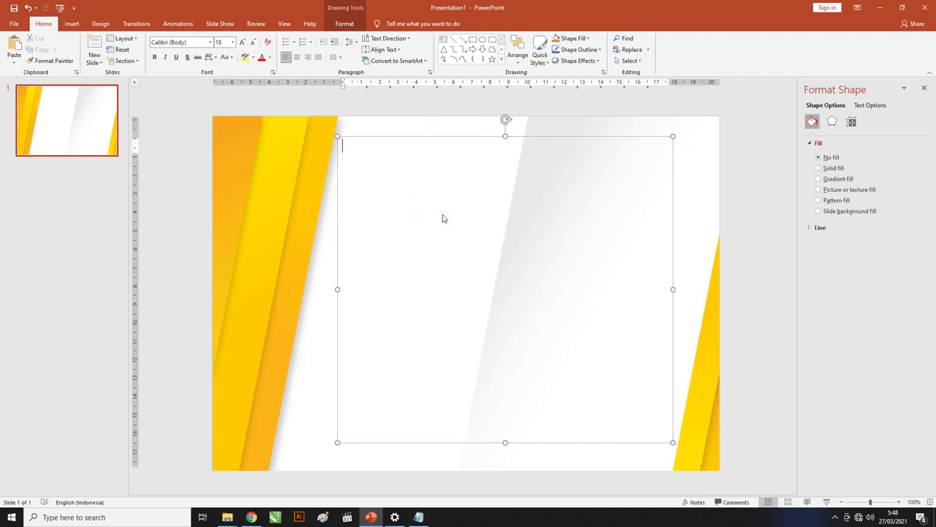
{"action": "right_click", "coordinate": [442, 205]}
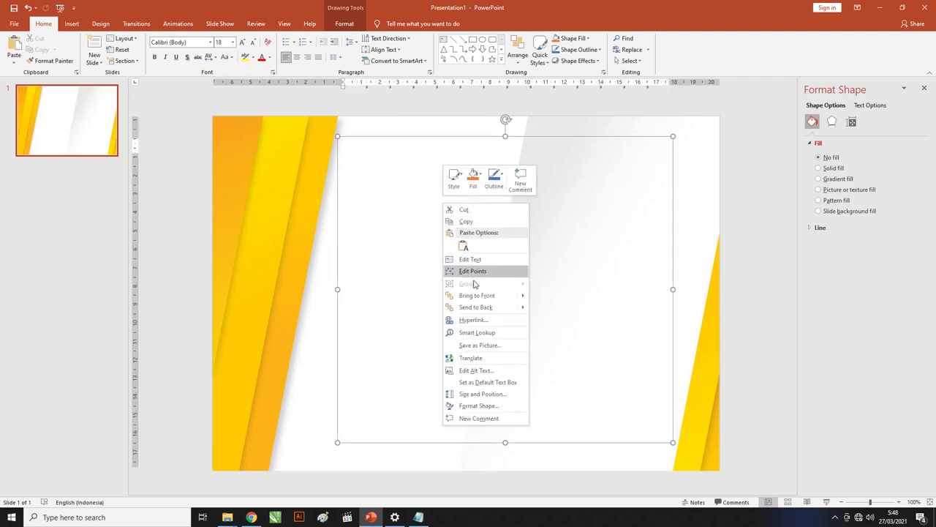
{"action": "left_click", "coordinate": [465, 247]}
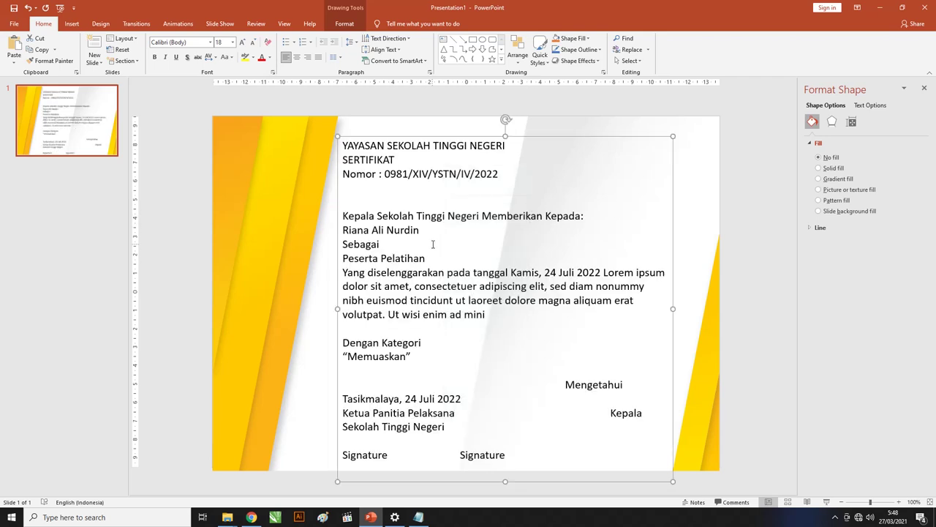
- Select all the text and nudge the text box slightly up and left
{"action": "left_click", "coordinate": [437, 216]}
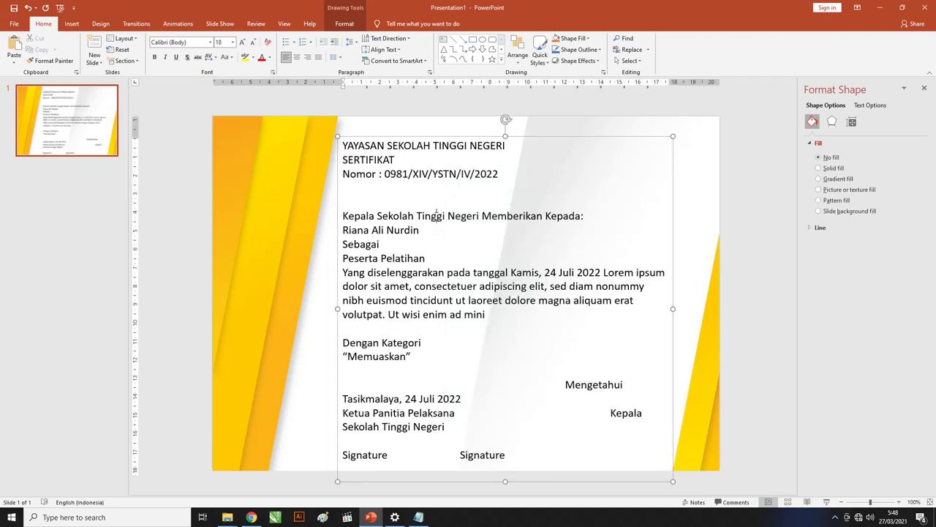
{"action": "key", "text": "ctrl+a"}
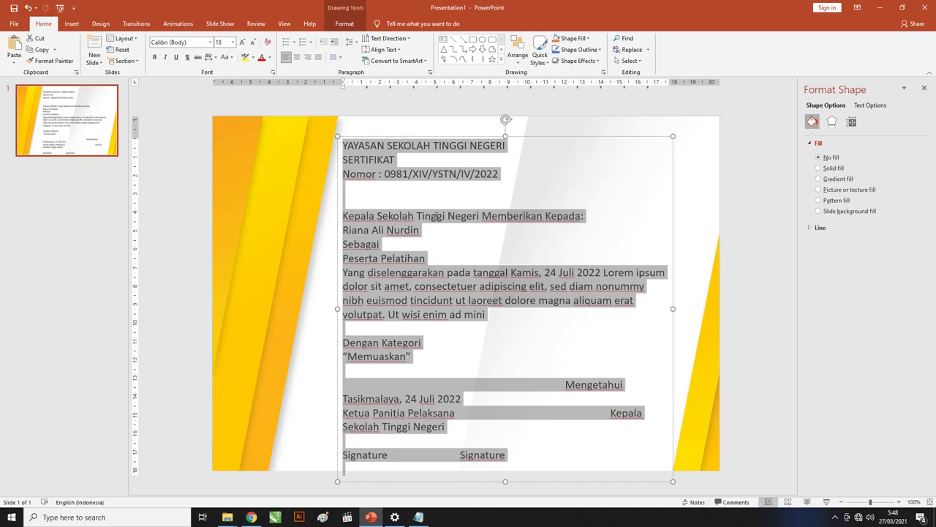
{"action": "left_click_drag", "start_coordinate": [529, 139], "coordinate": [525, 128]}
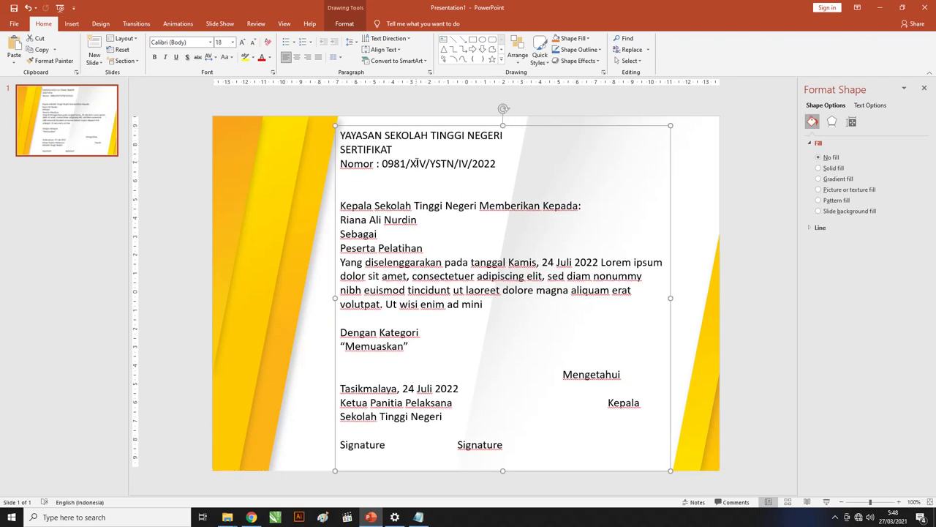
- Set all certificate text to 14 pt and the SERTIFIKAT title to 72 pt
{"action": "left_click", "coordinate": [416, 164]}
{"action": "key", "text": "ctrl+a"}
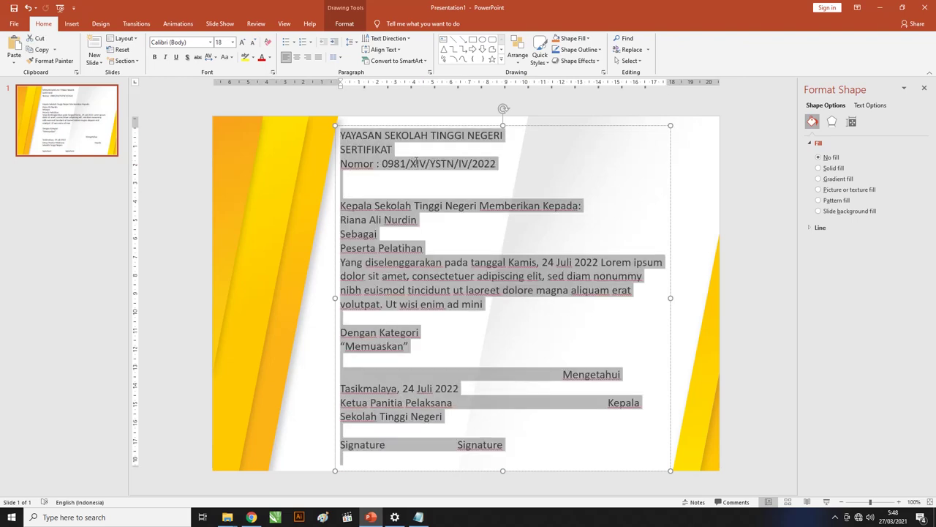
{"action": "left_click", "coordinate": [233, 41]}
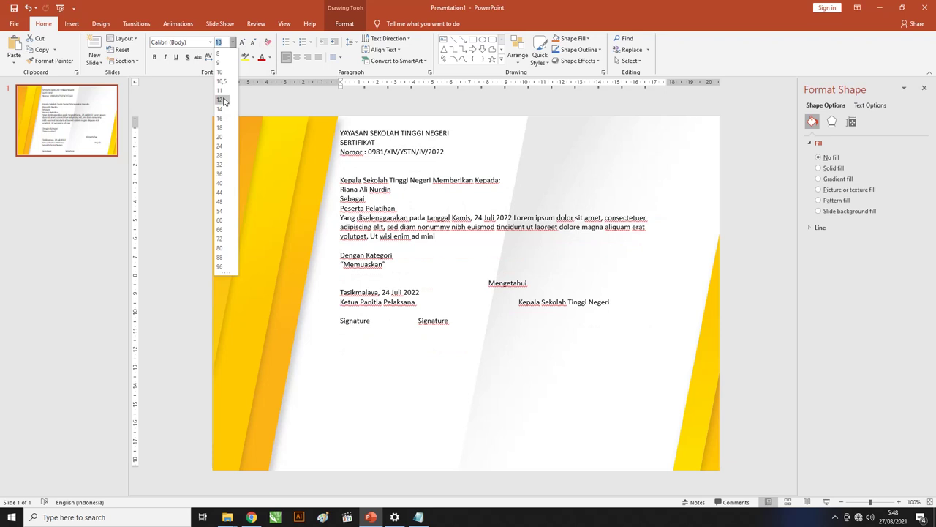
{"action": "left_click", "coordinate": [223, 109]}
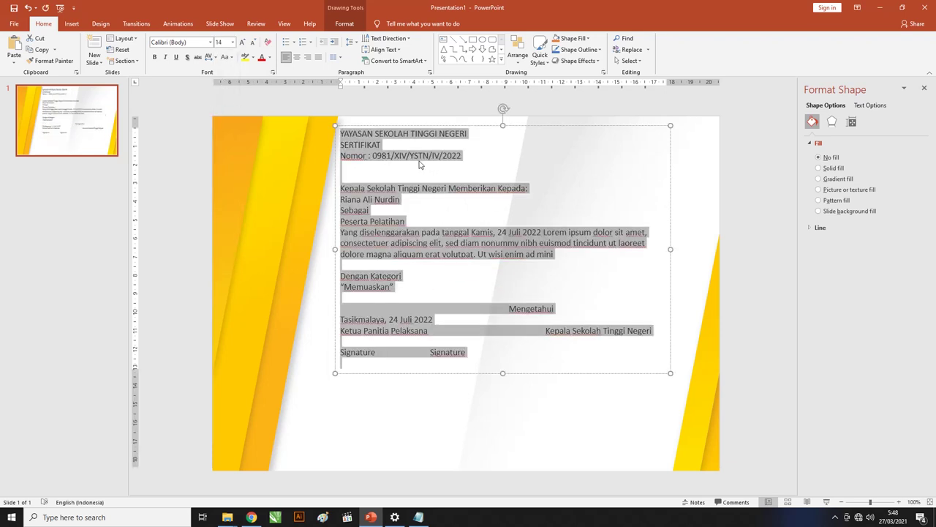
{"action": "left_click_drag", "start_coordinate": [382, 145], "coordinate": [302, 145]}
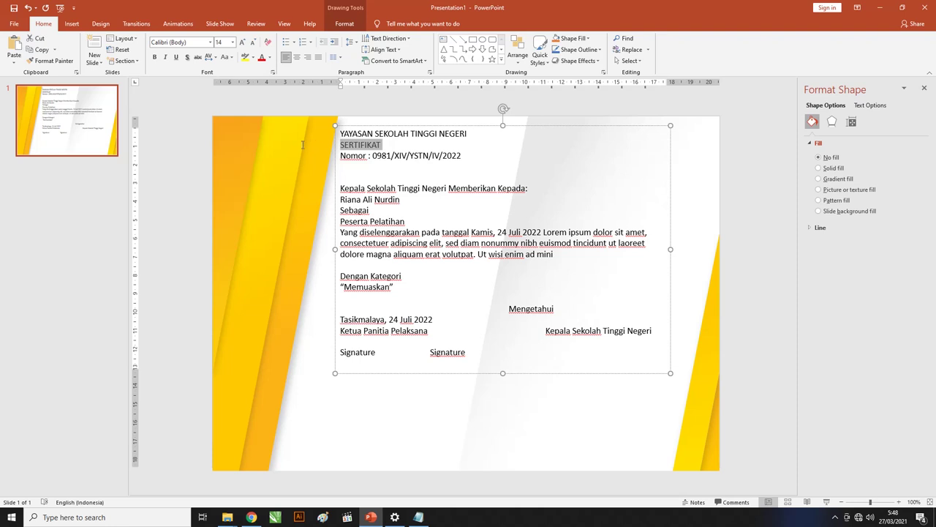
{"action": "left_click", "coordinate": [233, 42]}
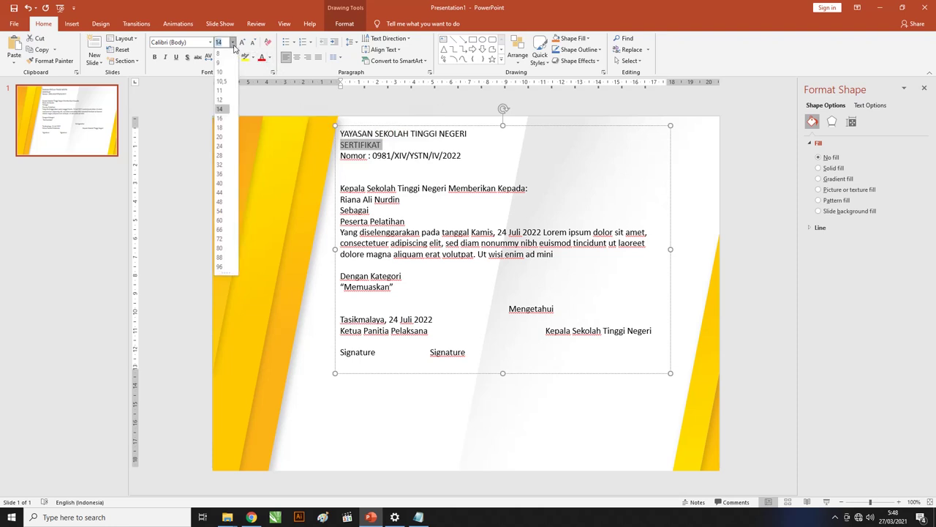
{"action": "left_click", "coordinate": [223, 238]}
{"action": "left_click", "coordinate": [400, 255]}
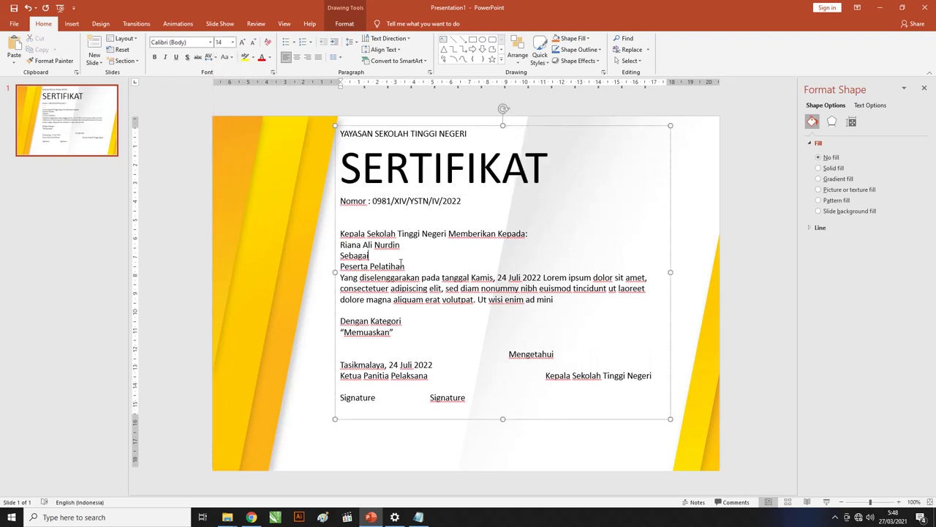
- Enlarge the name, Sebagai and Peserta Pelatihan lines to 20 pt, then the name to 66 pt
{"action": "left_click_drag", "start_coordinate": [408, 265], "coordinate": [322, 245]}
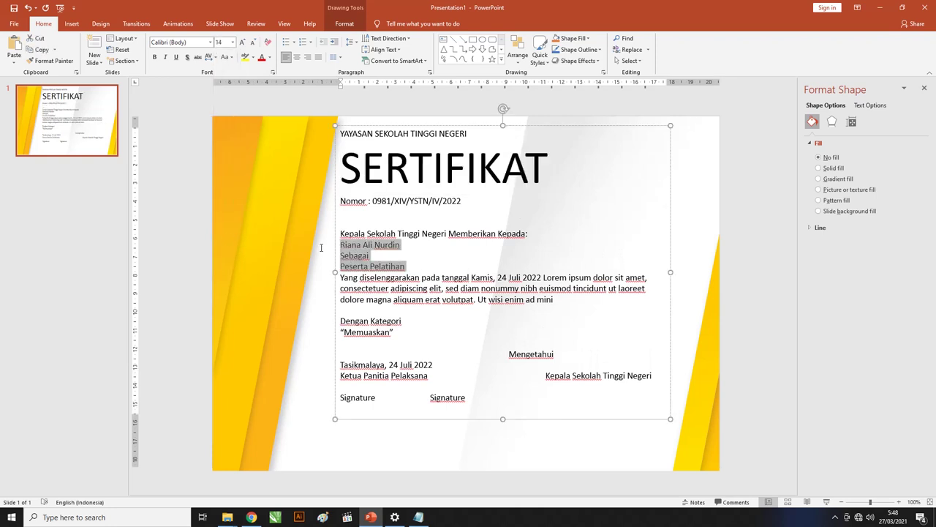
{"action": "left_click", "coordinate": [233, 42]}
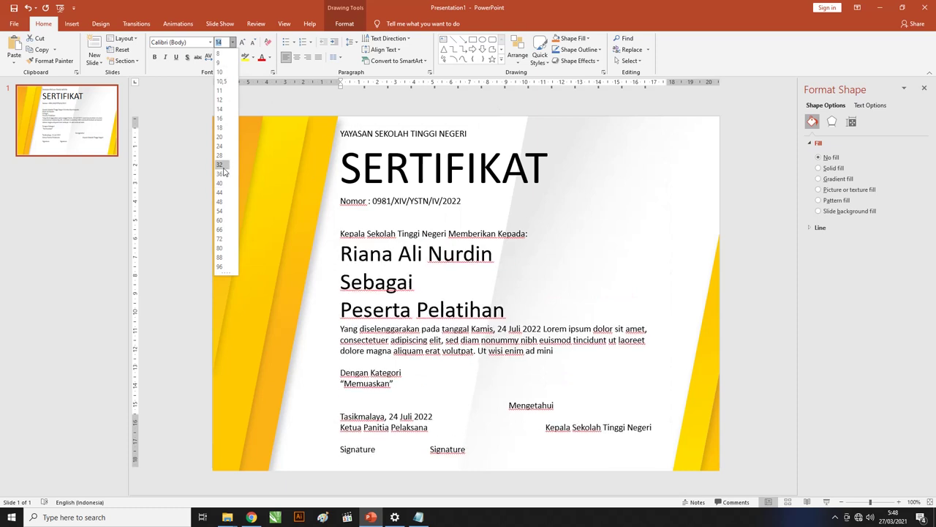
{"action": "left_click", "coordinate": [221, 137]}
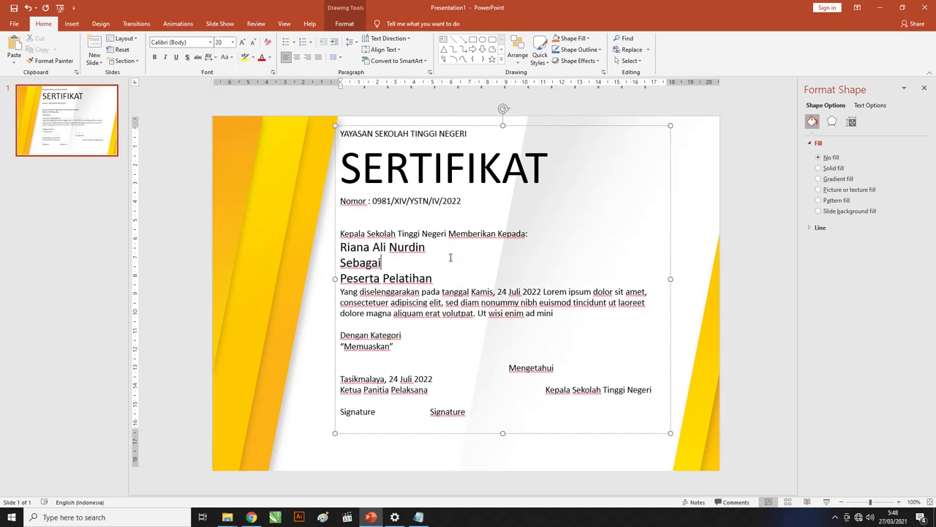
{"action": "left_click_drag", "start_coordinate": [445, 246], "coordinate": [339, 247]}
{"action": "left_click", "coordinate": [232, 42]}
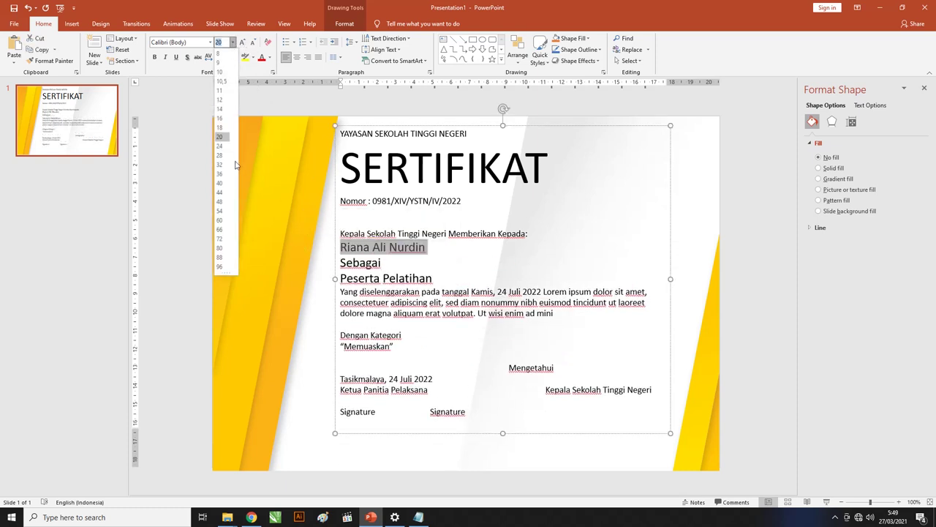
{"action": "left_click", "coordinate": [220, 229]}
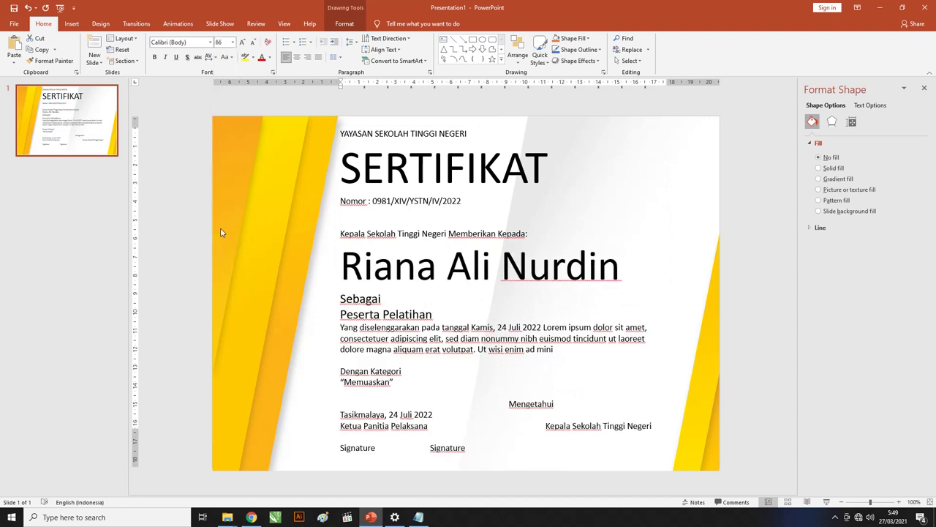
{"action": "left_click", "coordinate": [507, 339]}
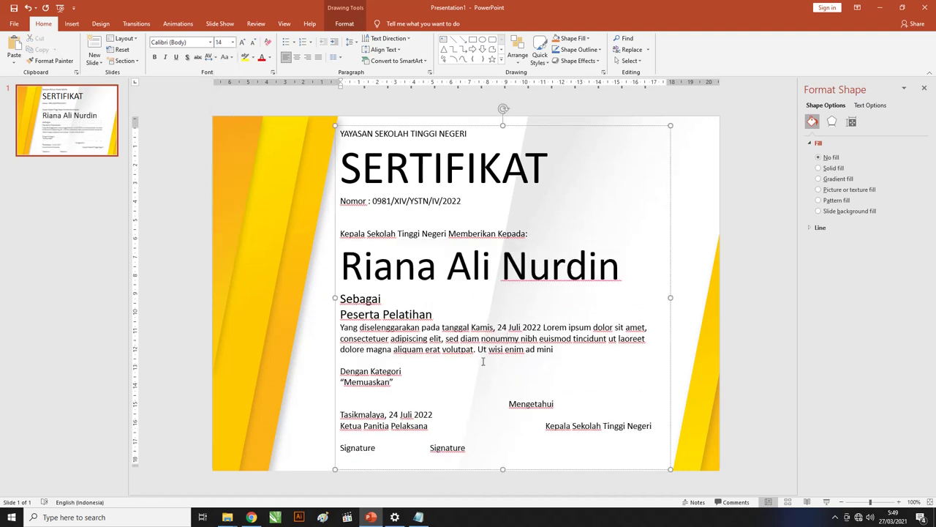
{"action": "left_click_drag", "start_coordinate": [403, 384], "coordinate": [373, 122]}
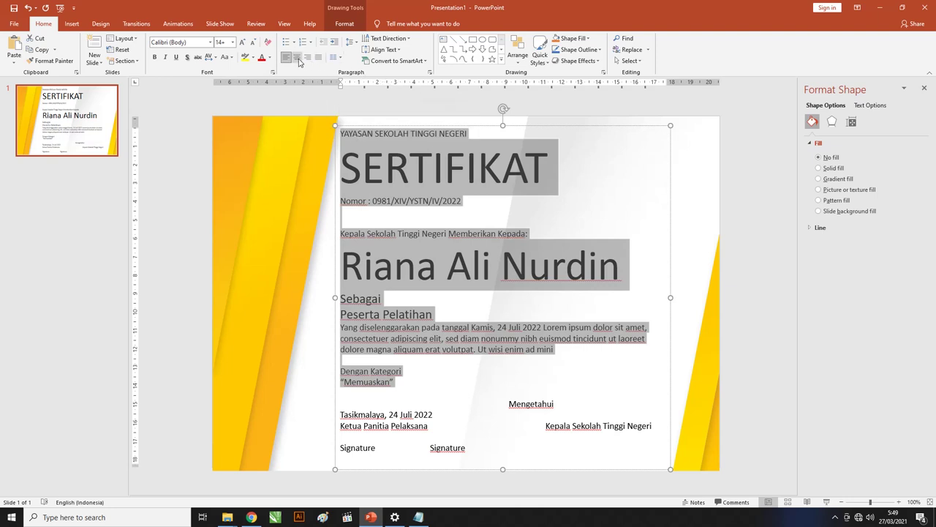
- Centre the upper certificate text and set SERTIFIKAT in the Fredoka One font
{"action": "left_click", "coordinate": [296, 57]}
{"action": "left_click", "coordinate": [379, 170]}
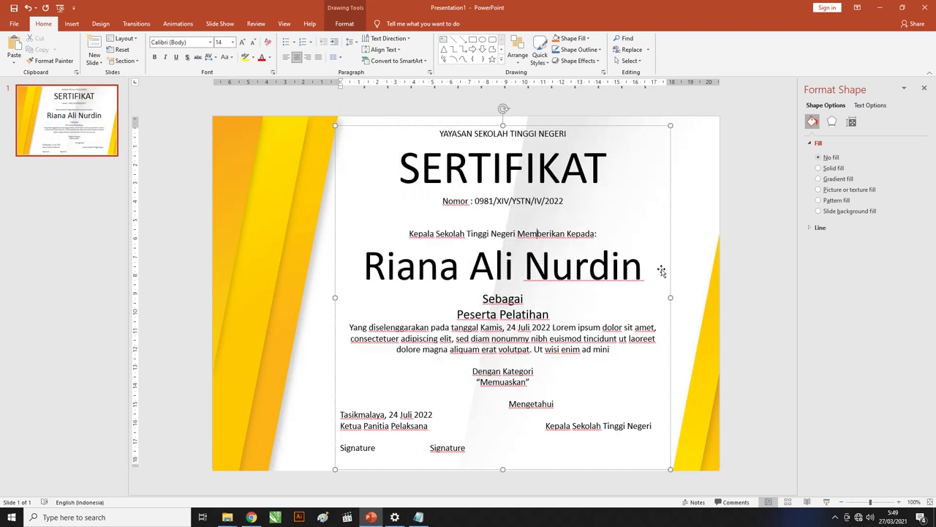
{"action": "left_click_drag", "start_coordinate": [645, 268], "coordinate": [364, 268]}
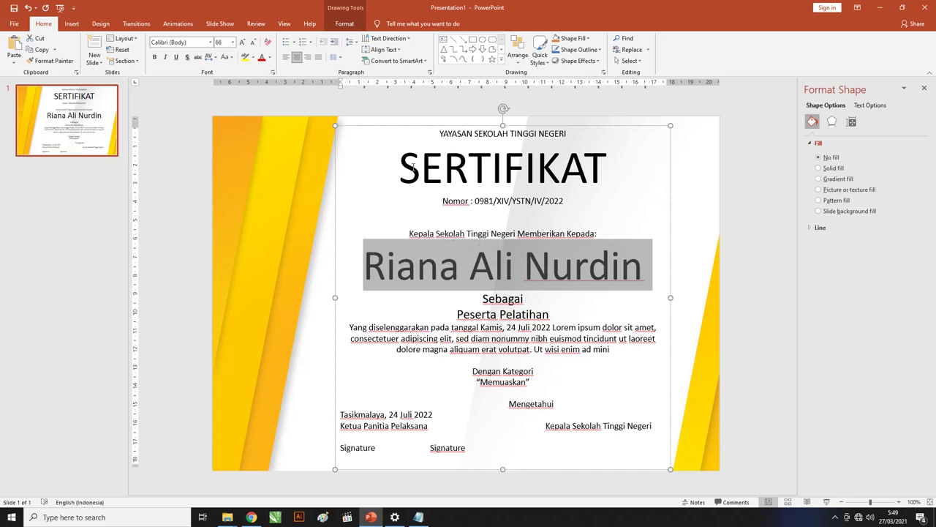
{"action": "left_click_drag", "start_coordinate": [399, 168], "coordinate": [604, 172]}
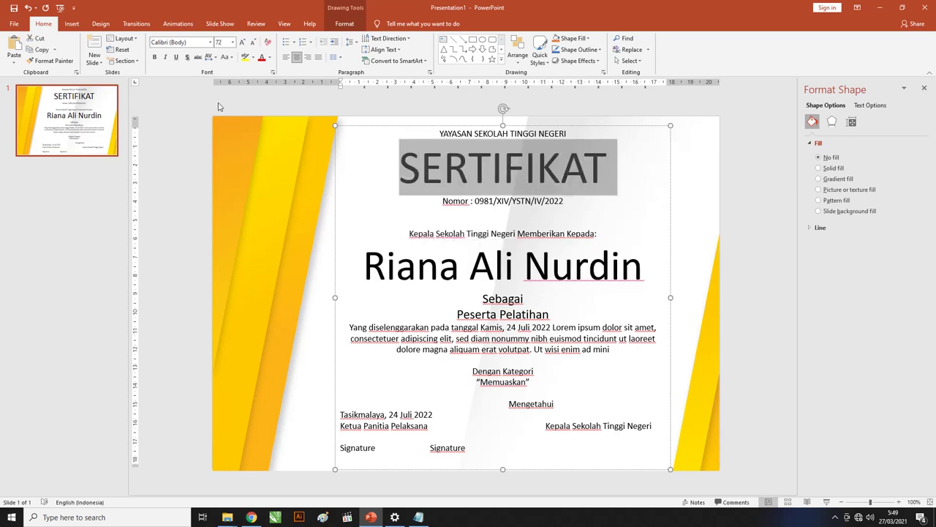
{"action": "left_click", "coordinate": [193, 43]}
{"action": "key", "text": "Escape"}
{"action": "left_click", "coordinate": [189, 44]}
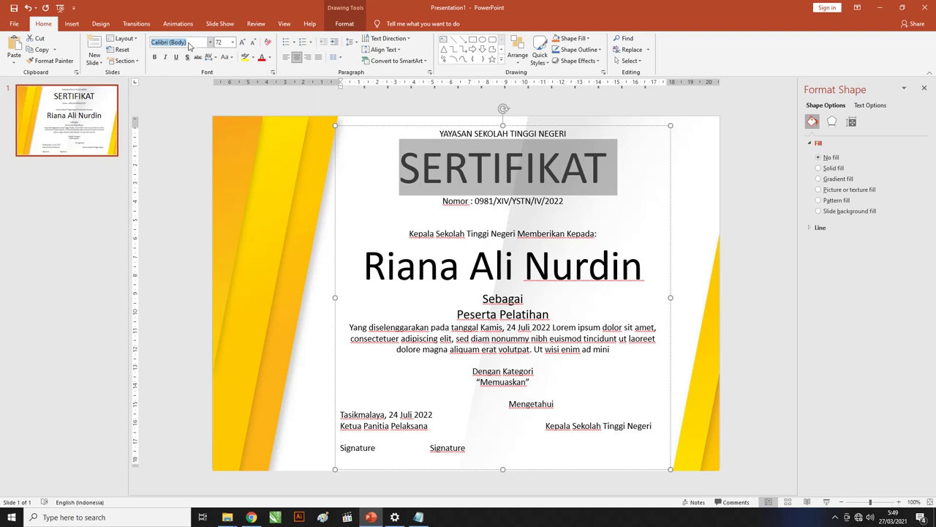
{"action": "type", "text": "Fredoka One"}
{"action": "key", "text": "Return"}
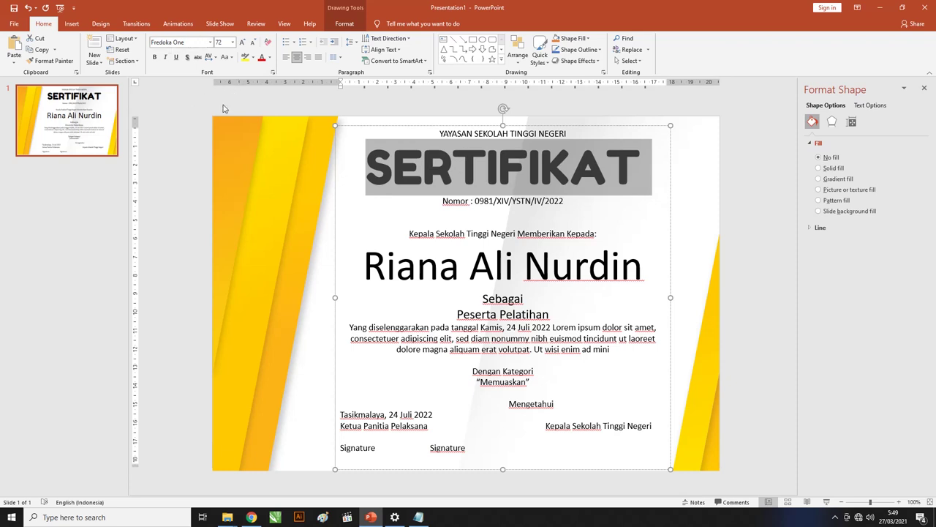
- Set the recipient's name in Bree Serif and check the font sizes of the lines below
{"action": "left_click_drag", "start_coordinate": [364, 267], "coordinate": [604, 268]}
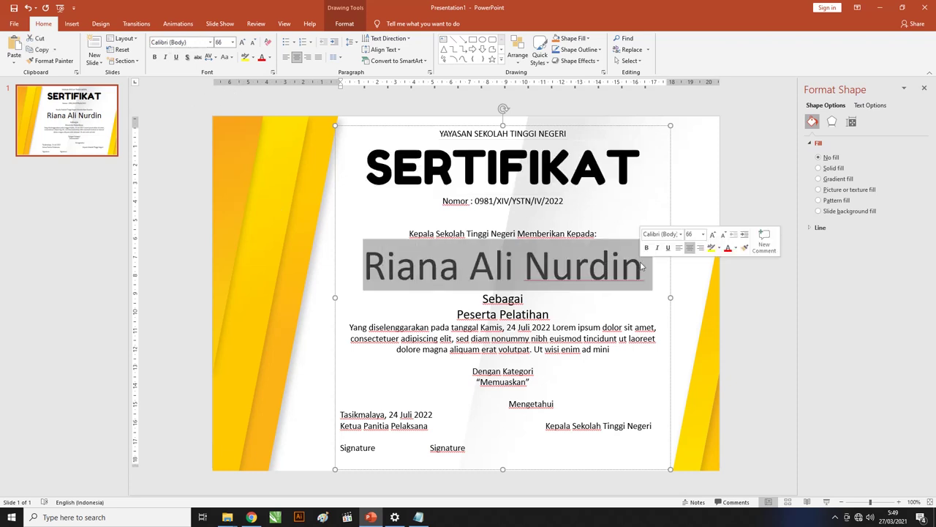
{"action": "left_click", "coordinate": [197, 44]}
{"action": "type", "text": "Bree Serif"}
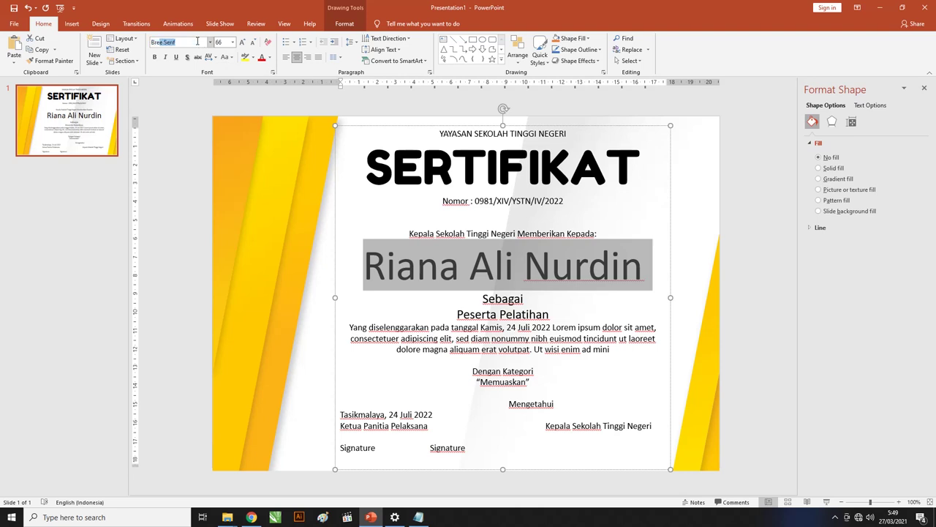
{"action": "key", "text": "Return"}
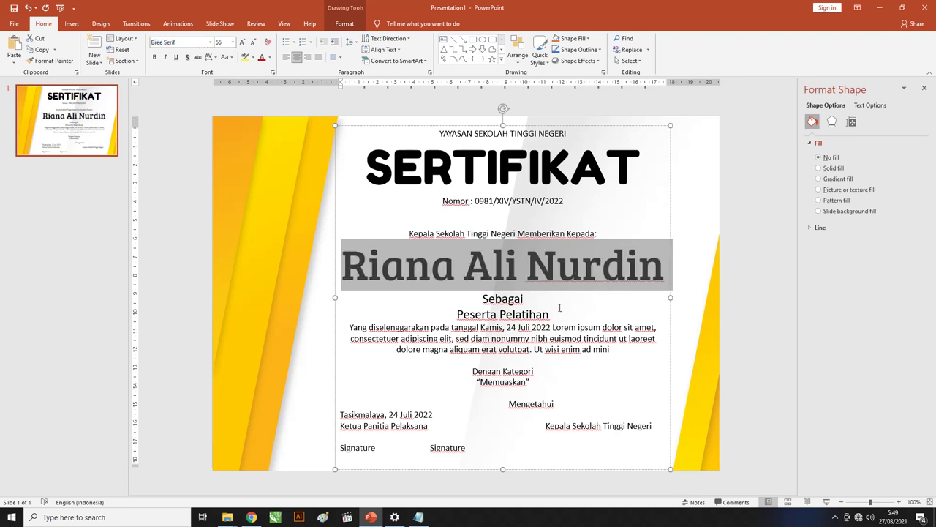
{"action": "left_click", "coordinate": [506, 233]}
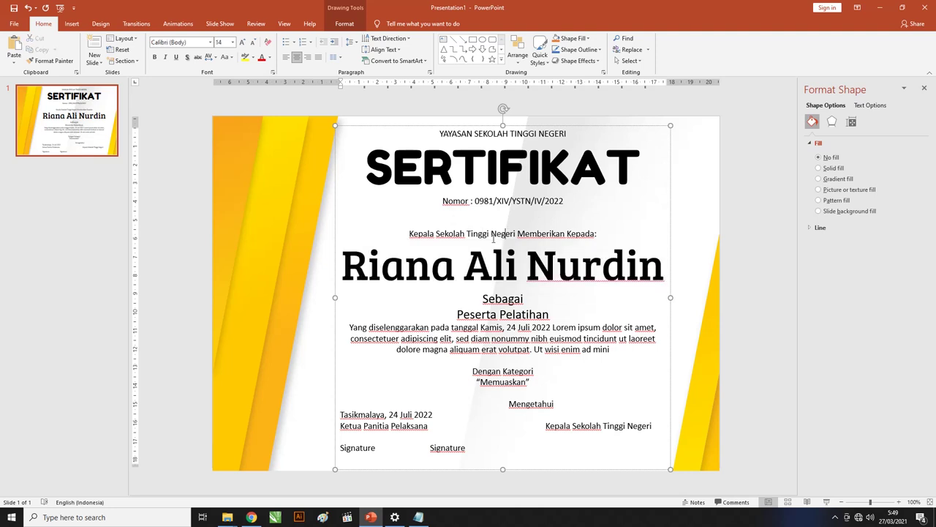
{"action": "left_click", "coordinate": [536, 298]}
{"action": "left_click", "coordinate": [487, 215]}
- Shrink the body text and Memberikan Kepada line, and reduce the recipient's name to 48 pt
{"action": "left_click_drag", "start_coordinate": [350, 327], "coordinate": [467, 448]}
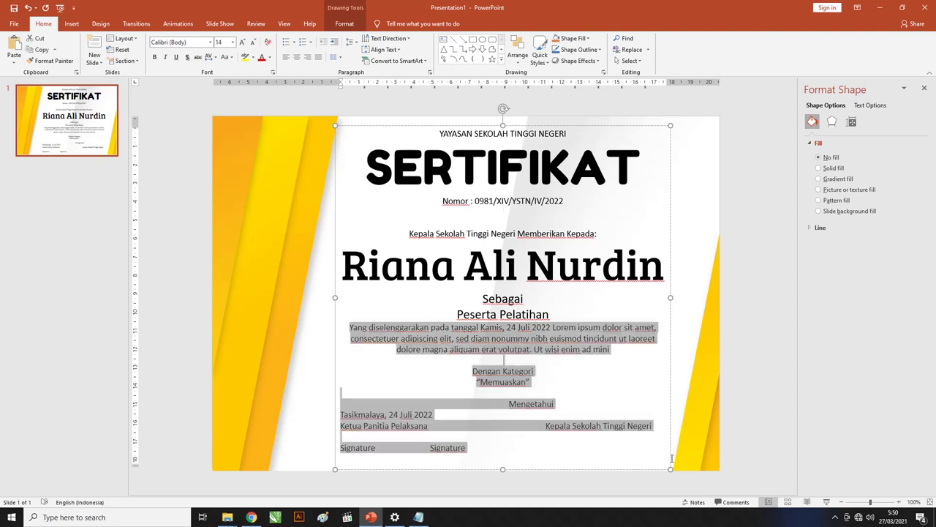
{"action": "left_click", "coordinate": [232, 42]}
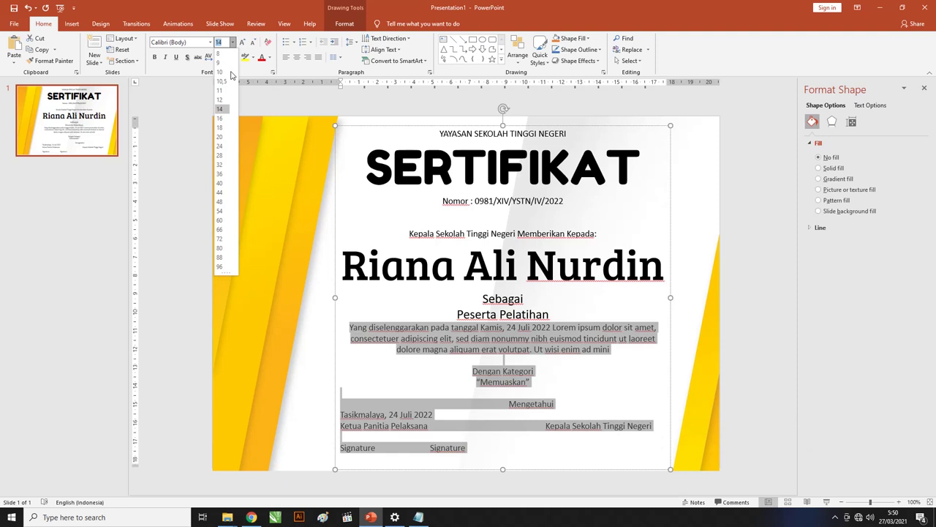
{"action": "left_click", "coordinate": [227, 111]}
{"action": "left_click", "coordinate": [574, 216]}
{"action": "left_click_drag", "start_coordinate": [602, 234], "coordinate": [360, 232]}
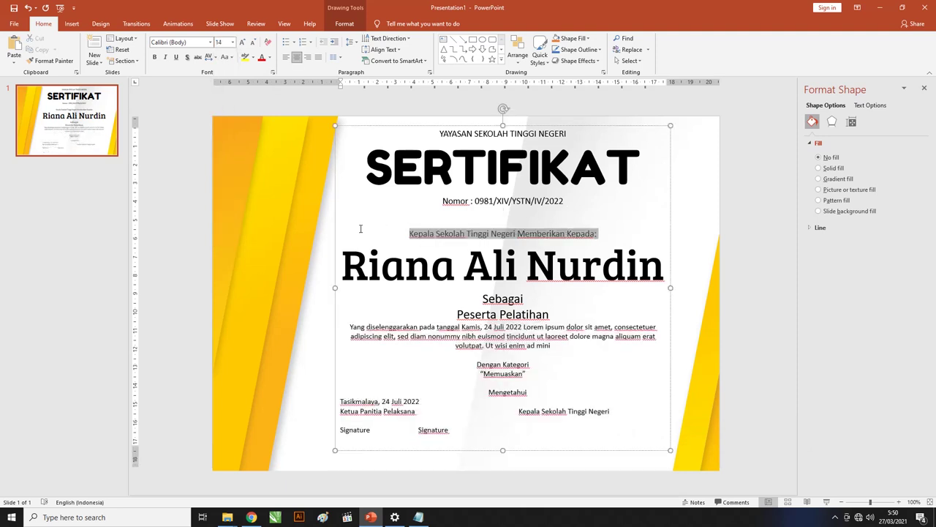
{"action": "left_click", "coordinate": [233, 42]}
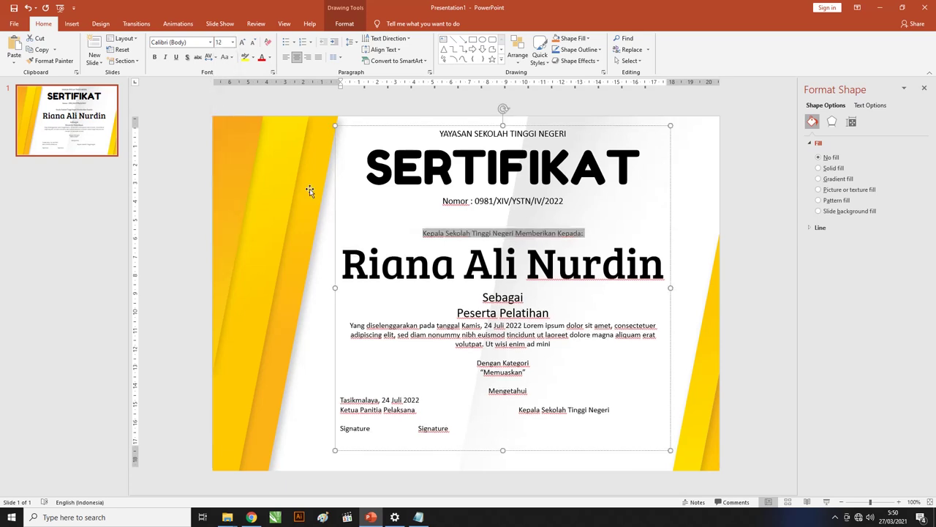
{"action": "left_click_drag", "start_coordinate": [662, 272], "coordinate": [303, 274]}
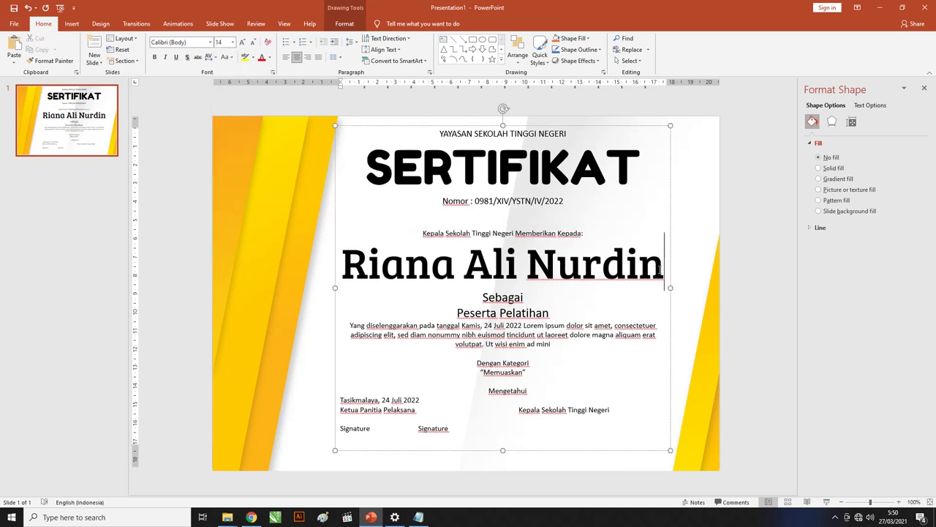
{"action": "left_click", "coordinate": [232, 42]}
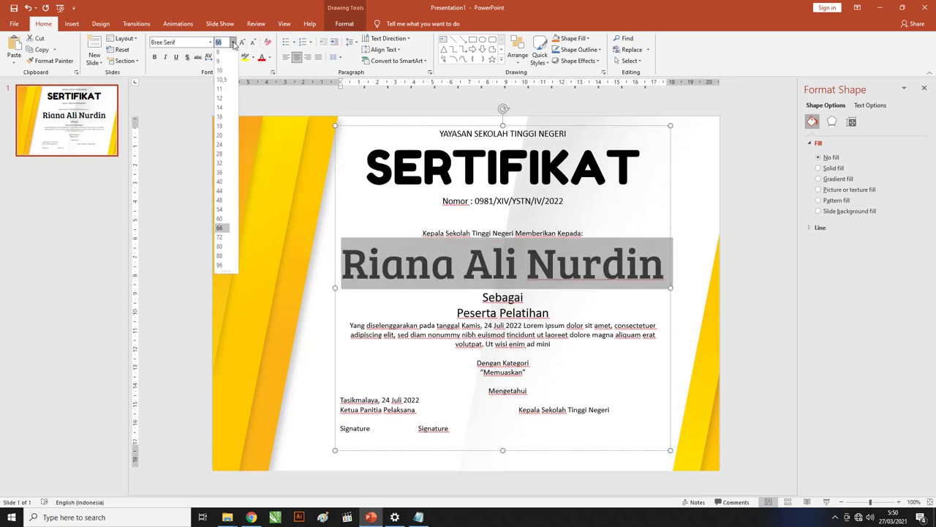
{"action": "left_click", "coordinate": [220, 201]}
{"action": "left_click", "coordinate": [570, 168]}
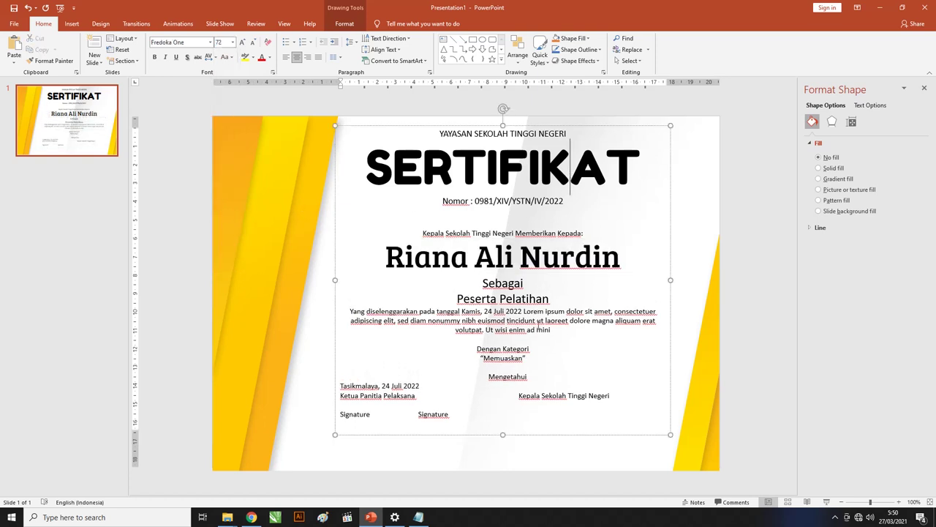
- Set the word Sebagai to 16 pt
{"action": "mouse_move", "coordinate": [550, 299]}
{"action": "left_mouse_down"}
{"action": "mouse_move", "coordinate": [432, 303]}
{"action": "mouse_move", "coordinate": [431, 291]}
{"action": "left_mouse_up"}
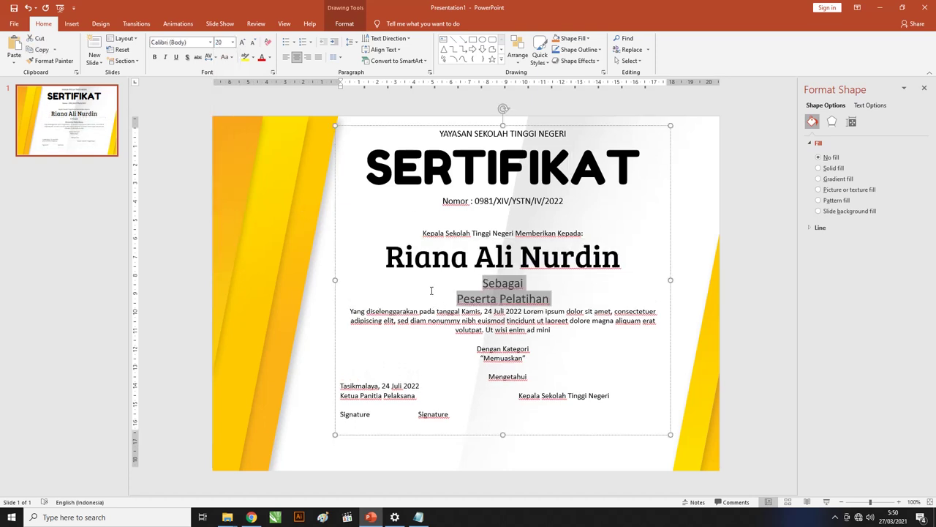
{"action": "left_click", "coordinate": [492, 306]}
{"action": "double_click", "coordinate": [504, 282]}
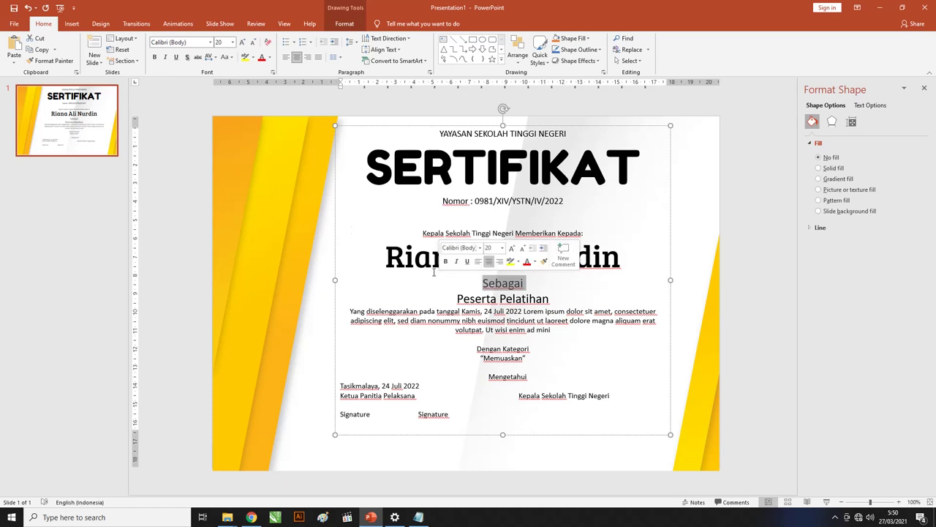
{"action": "left_click", "coordinate": [232, 42]}
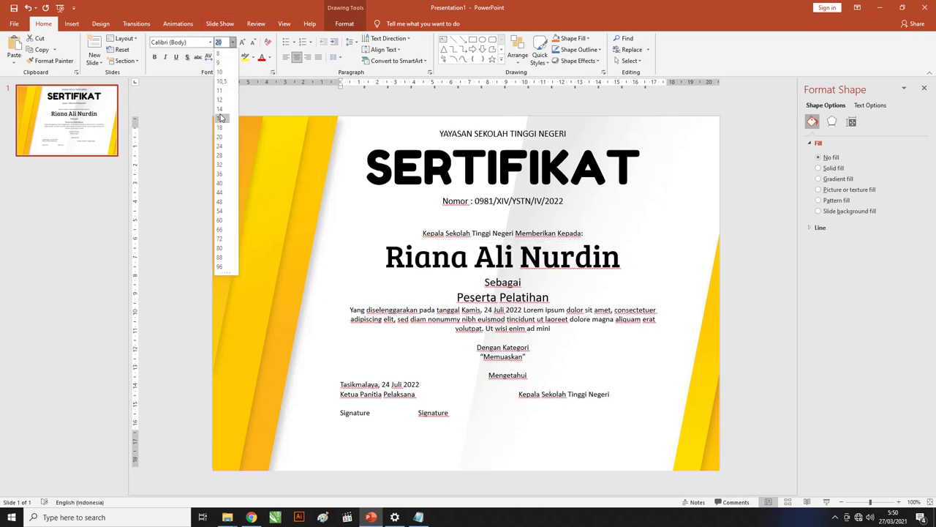
{"action": "left_click", "coordinate": [220, 109]}
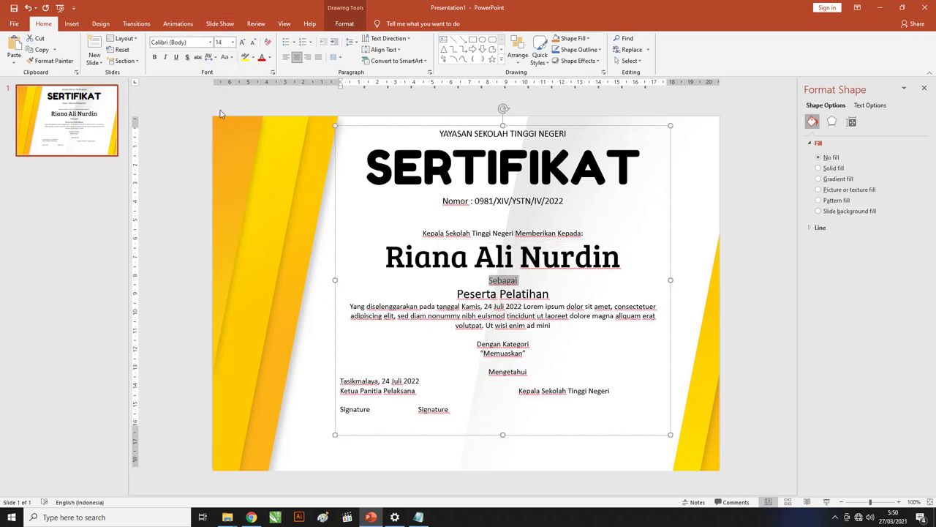
{"action": "left_click", "coordinate": [234, 43]}
{"action": "left_click", "coordinate": [219, 118]}
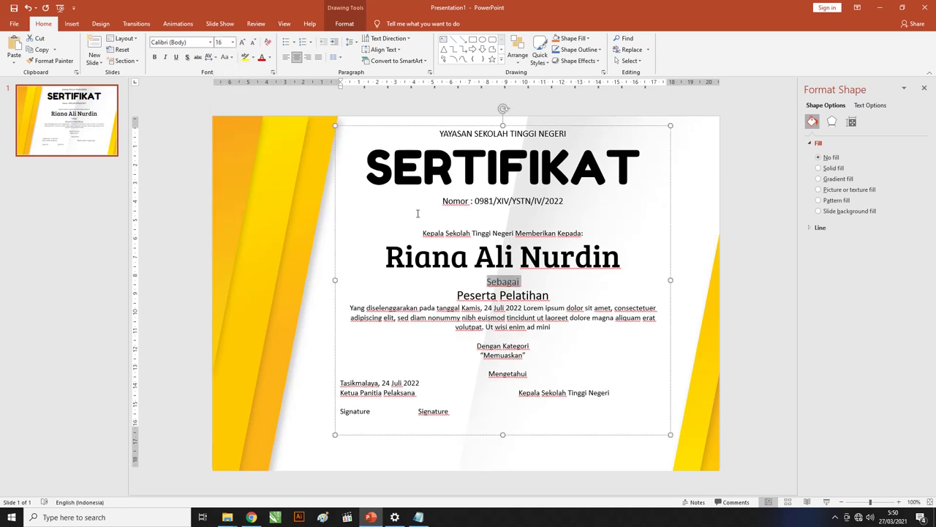
- Make Peserta Pelatihan bold and add a blank line after it
{"action": "left_click_drag", "start_coordinate": [551, 296], "coordinate": [455, 295]}
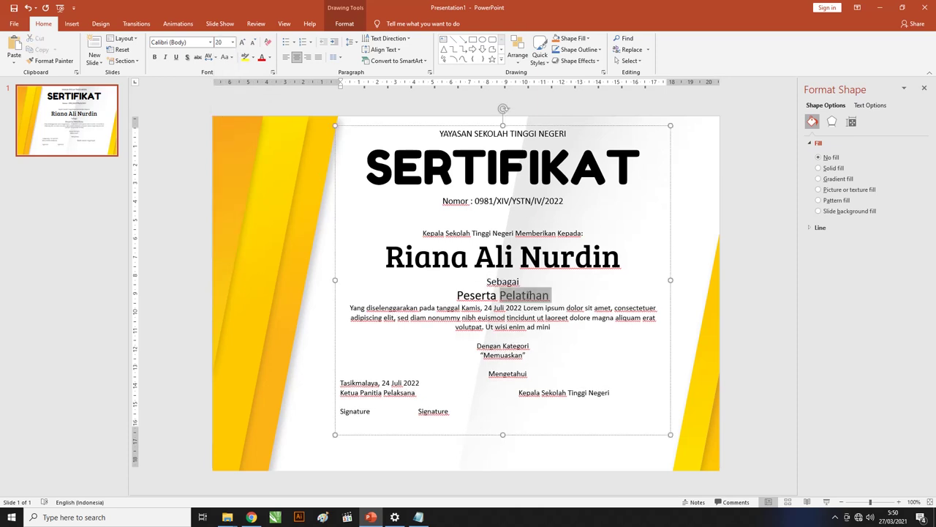
{"action": "left_click", "coordinate": [154, 57]}
{"action": "left_click", "coordinate": [561, 300]}
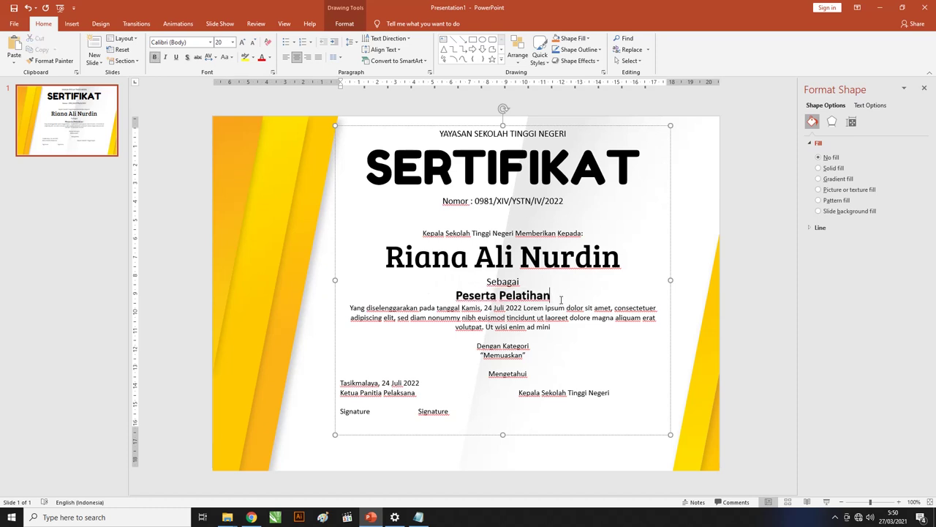
{"action": "key", "text": "Return"}
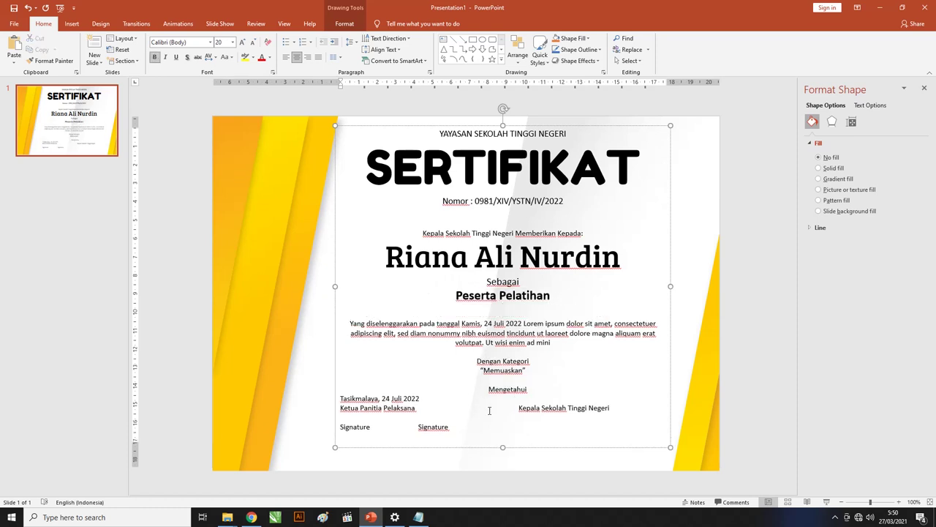
- Remove spaces so Mengetahui, the Tasikmalaya date and Kepala Sekolah Tinggi Negeri align in the right column
{"action": "left_click", "coordinate": [419, 428]}
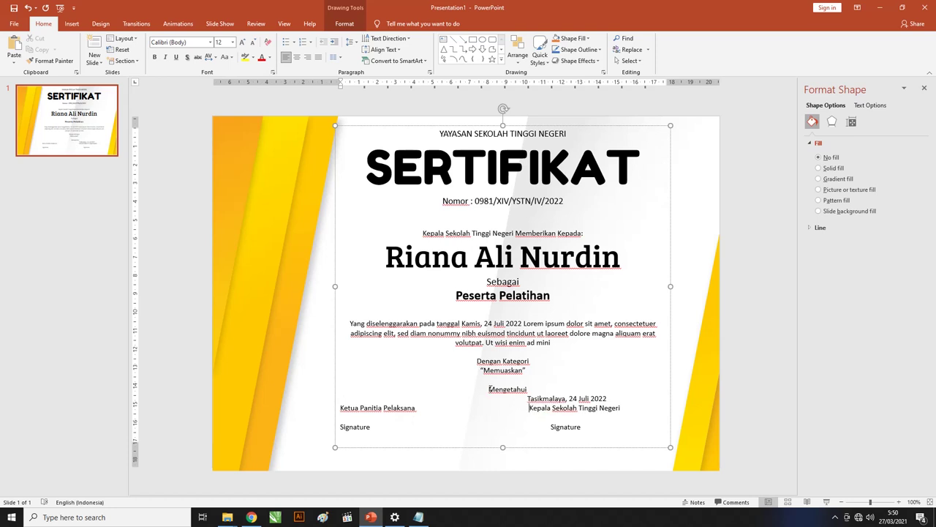
{"action": "key", "text": "Up"}
{"action": "key", "text": "Up"}
{"action": "key", "text": "Home"}
{"action": "key", "text": "Delete"}
{"action": "key", "text": "Delete"}
{"action": "key", "text": "Delete"}
{"action": "key", "text": "Delete"}
{"action": "key", "text": "Delete"}
{"action": "key", "text": "Delete"}
{"action": "key", "text": "Delete"}
{"action": "key", "text": "Delete"}
{"action": "key", "text": "Delete"}
{"action": "key", "text": "Delete"}
{"action": "key", "text": "Delete"}
{"action": "key", "text": "Delete"}
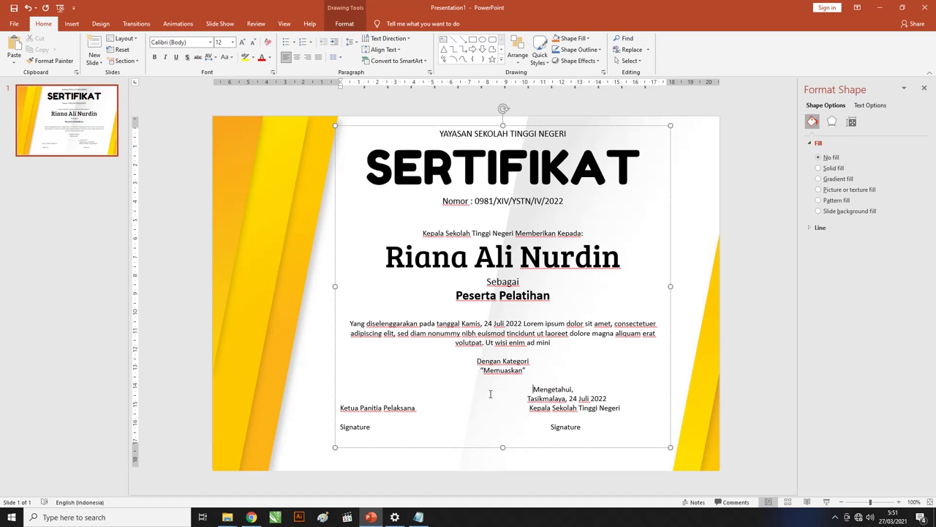
{"action": "key", "text": "BackSpace"}
{"action": "key", "text": "BackSpace"}
{"action": "key", "text": "BackSpace"}
{"action": "left_click", "coordinate": [527, 407]}
{"action": "key", "text": "BackSpace"}
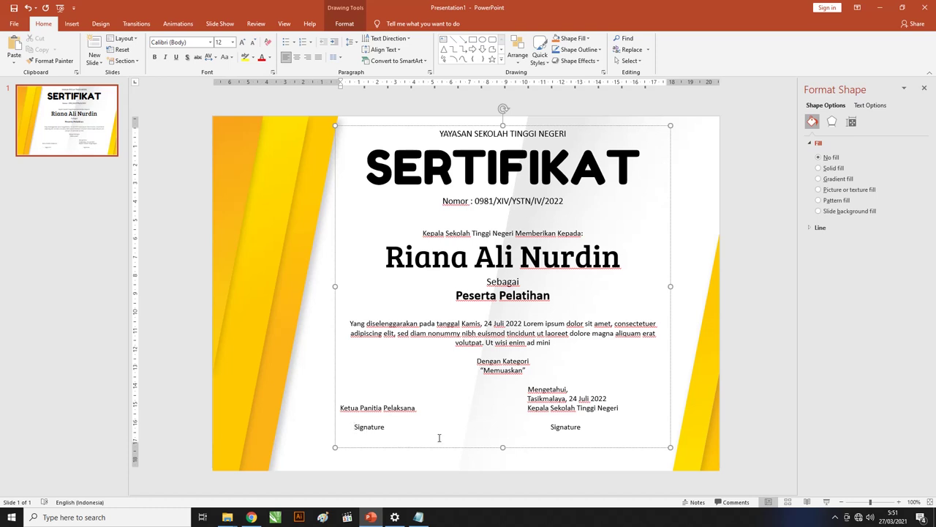
- Set both Signature words in the Great Vibes font at 44 pt
{"action": "left_click_drag", "start_coordinate": [592, 430], "coordinate": [264, 431]}
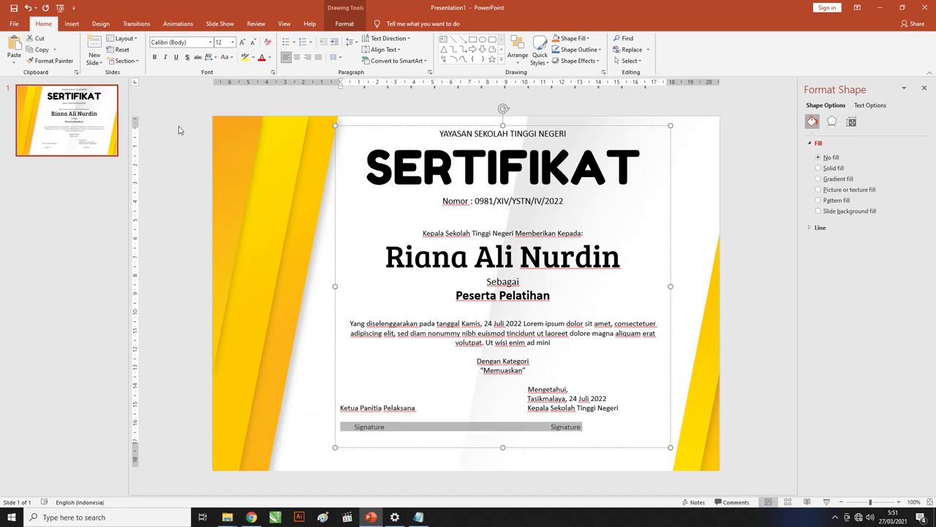
{"action": "left_click", "coordinate": [194, 47]}
{"action": "type", "text": "Great Vibes"}
{"action": "key", "text": "Return"}
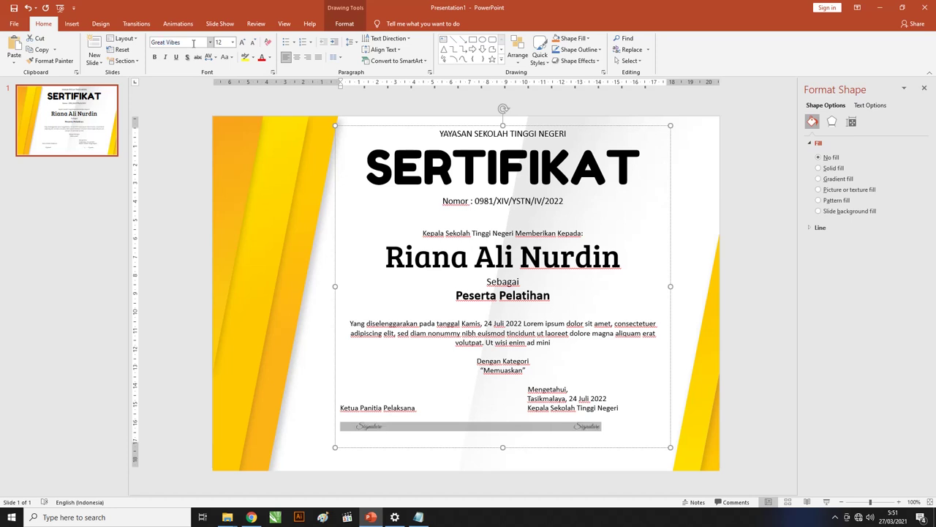
{"action": "left_click", "coordinate": [233, 43]}
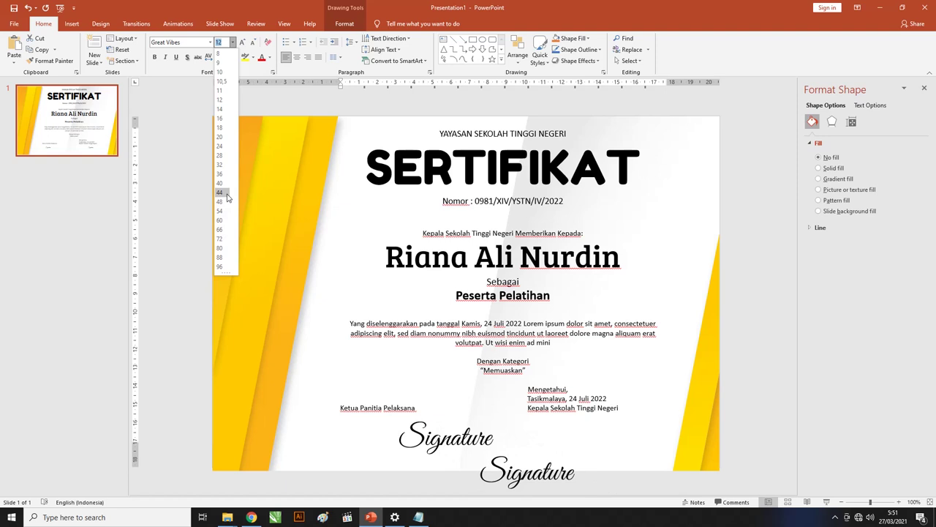
{"action": "left_click", "coordinate": [227, 193]}
- Delete the extra spaces around the Signatures, undoing an accidental deletion of letters
{"action": "left_click", "coordinate": [514, 432]}
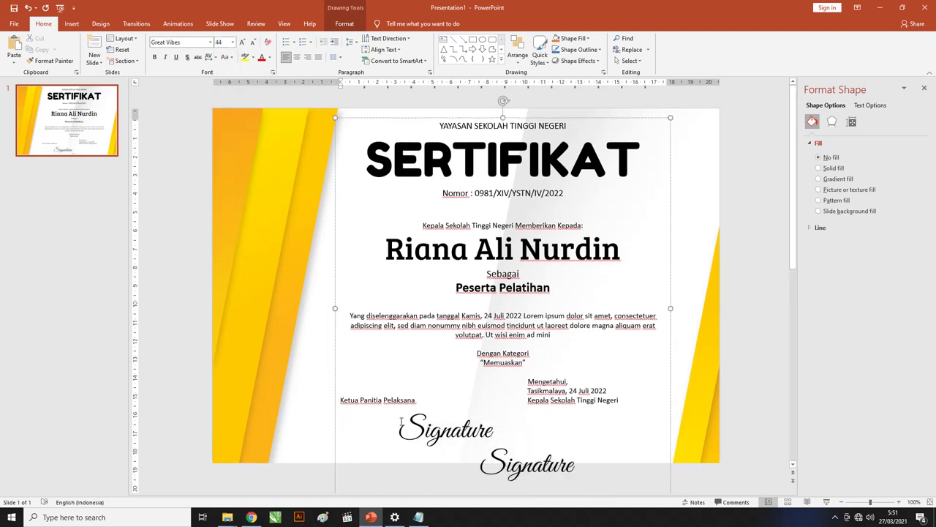
{"action": "left_click_drag", "start_coordinate": [401, 420], "coordinate": [340, 423]}
{"action": "key", "text": "BackSpace"}
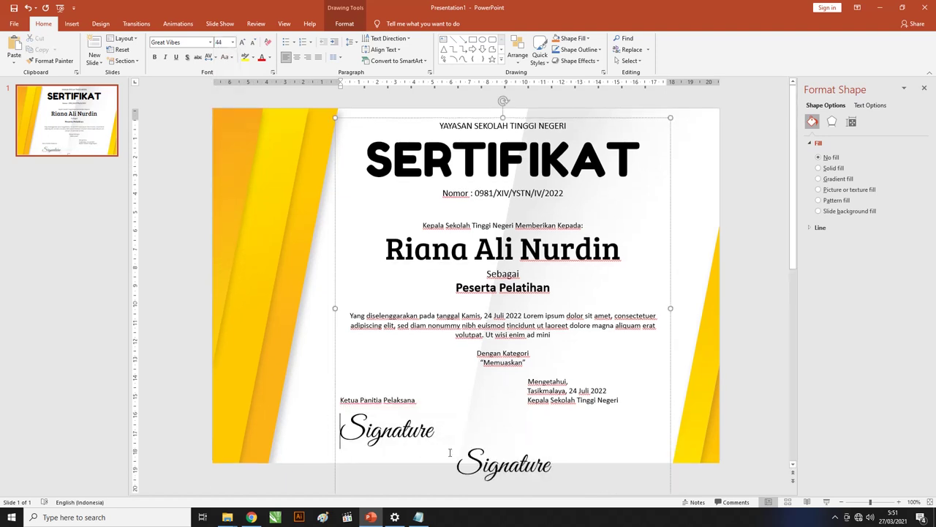
{"action": "left_click_drag", "start_coordinate": [505, 439], "coordinate": [595, 398]}
{"action": "key", "text": "BackSpace"}
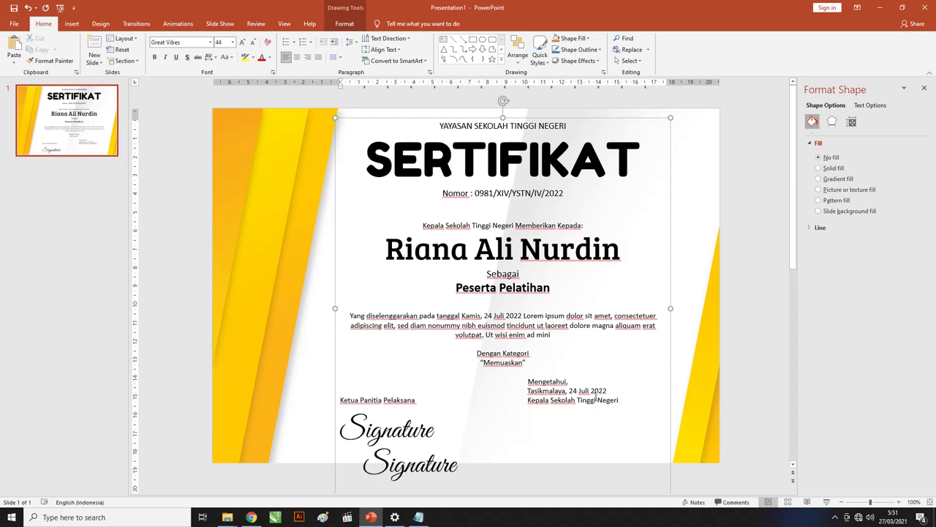
{"action": "key", "text": "Delete"}
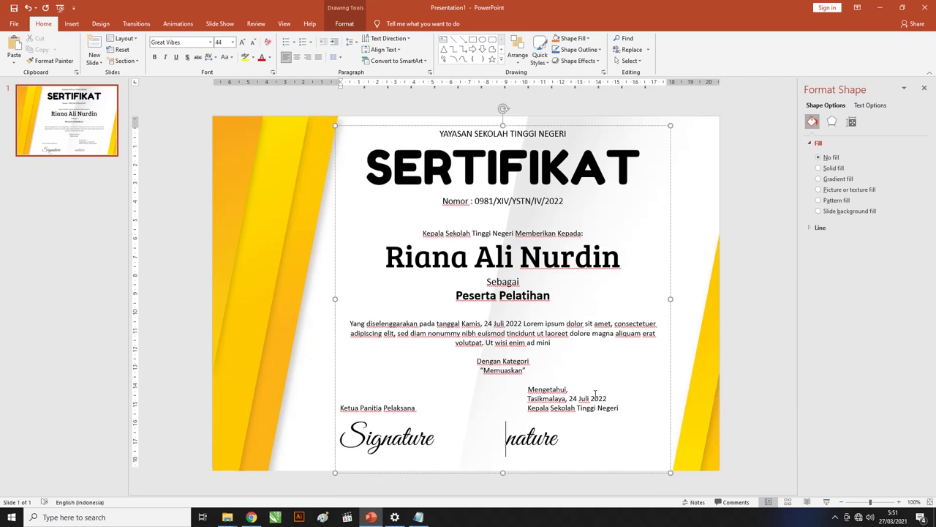
{"action": "key", "text": "ctrl+z"}
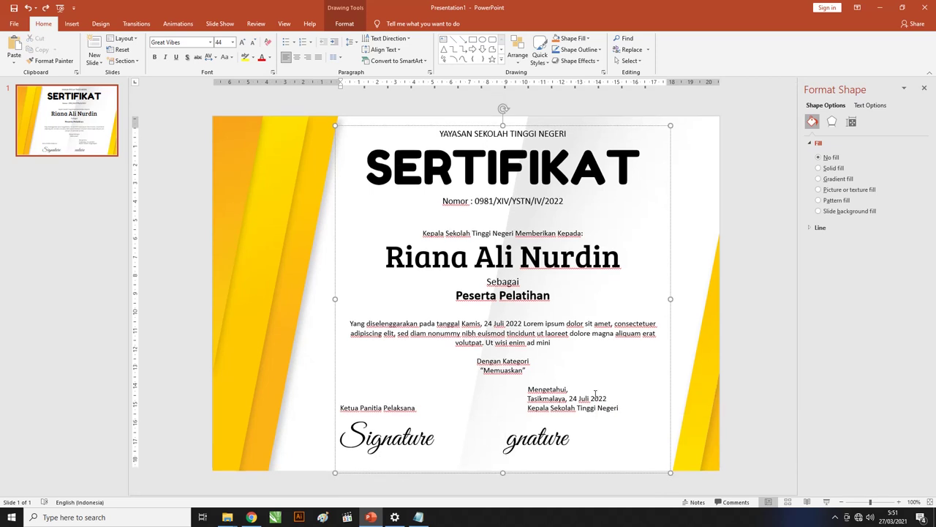
{"action": "key", "text": "ctrl+z"}
{"action": "key", "text": "ctrl+z"}
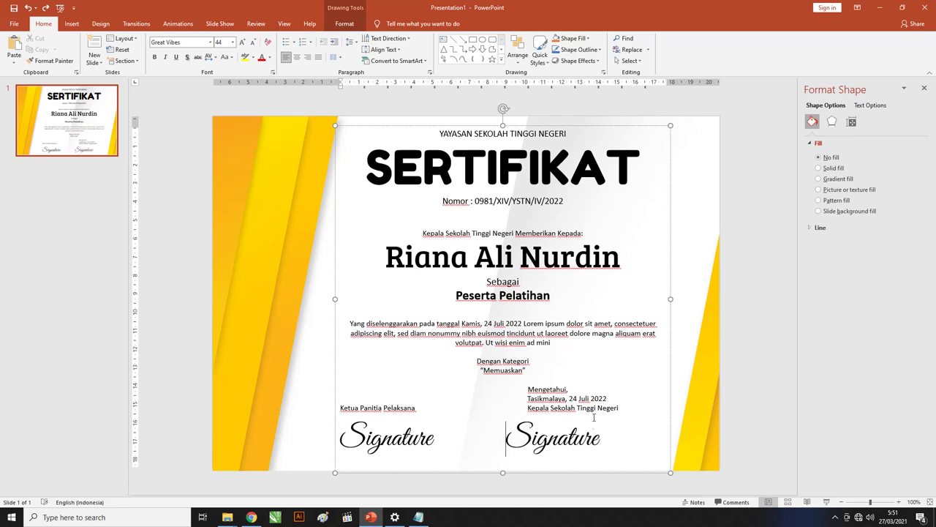
- Reduce both Signature words to 28 pt
{"action": "left_click_drag", "start_coordinate": [606, 438], "coordinate": [339, 439]}
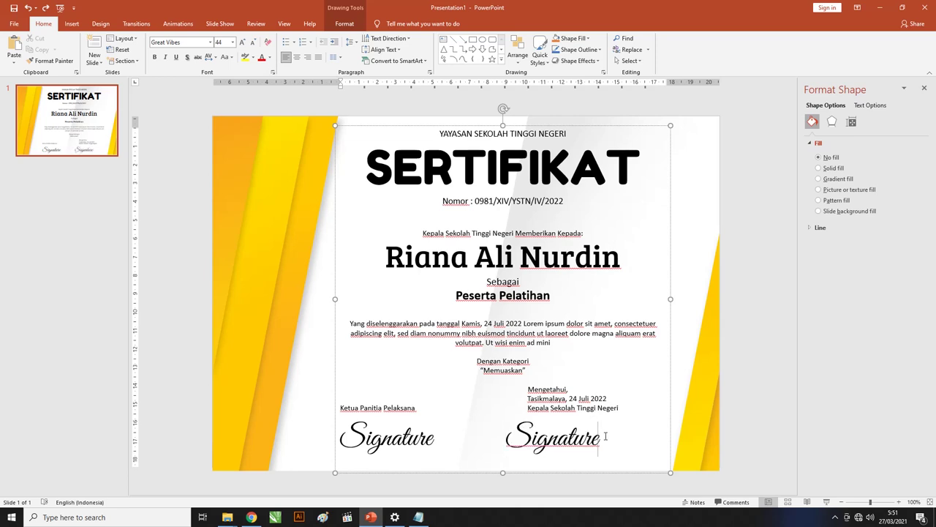
{"action": "left_click", "coordinate": [233, 44]}
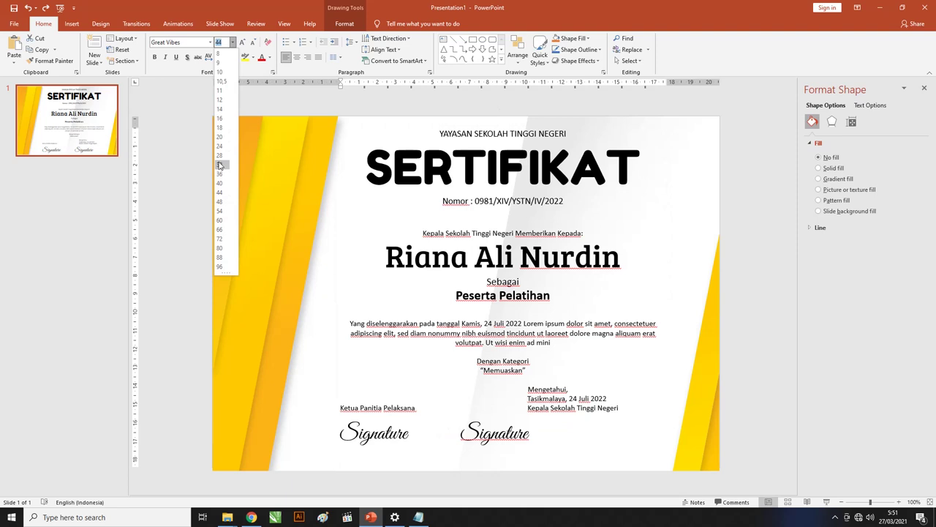
{"action": "left_click", "coordinate": [219, 155]}
{"action": "left_click", "coordinate": [447, 430]}
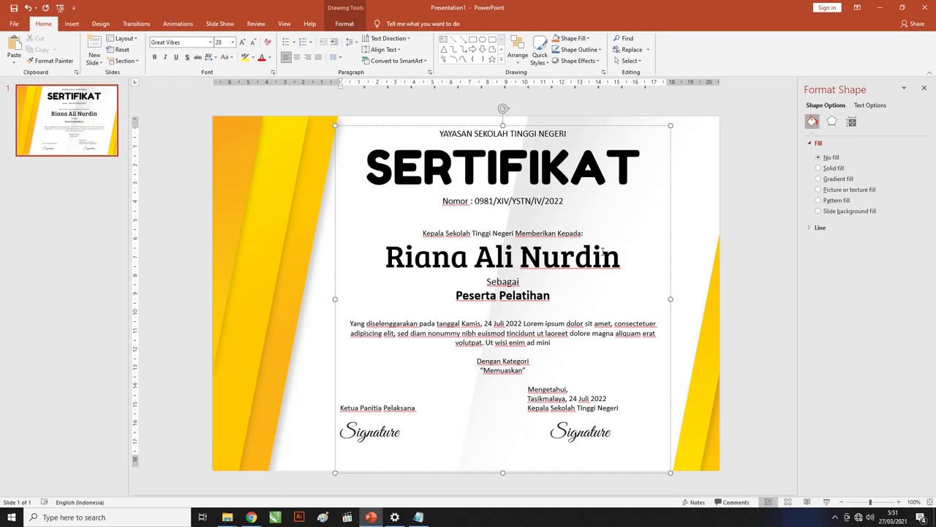
- Bold the YAYASAN SEKOLAH TINGGI NEGERI header, the Nomor line and the Memberikan Kepada line
{"action": "left_click", "coordinate": [545, 181]}
{"action": "left_click_drag", "start_coordinate": [567, 133], "coordinate": [385, 134]}
{"action": "left_click", "coordinate": [152, 59]}
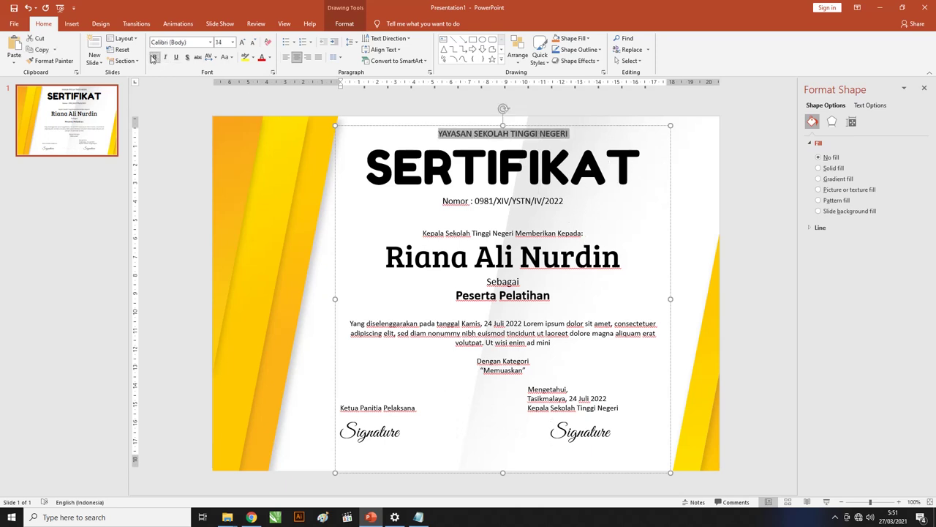
{"action": "left_click_drag", "start_coordinate": [567, 200], "coordinate": [402, 210]}
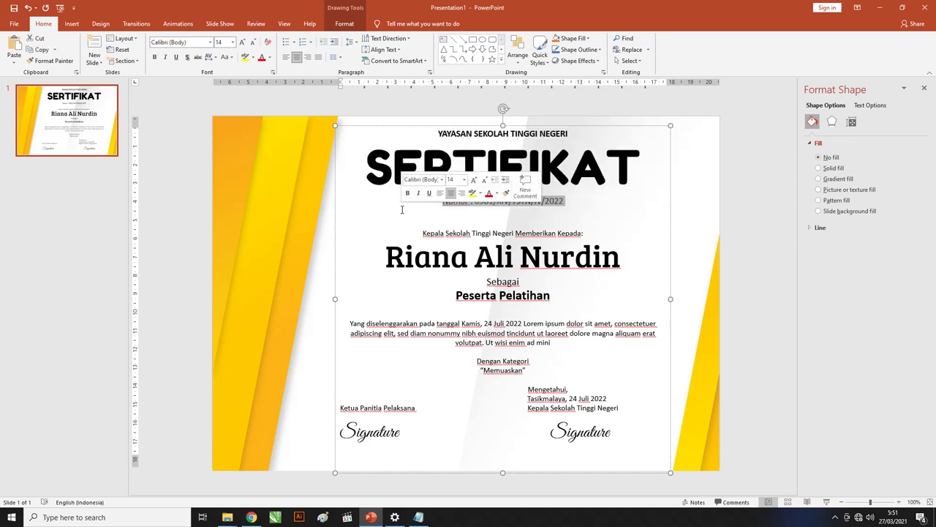
{"action": "left_click", "coordinate": [154, 57]}
{"action": "left_click", "coordinate": [471, 190]}
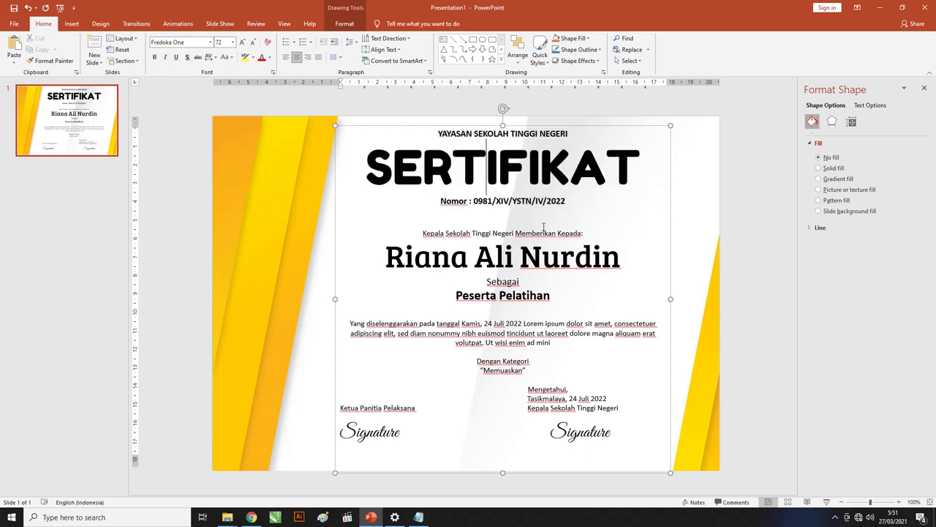
{"action": "left_click_drag", "start_coordinate": [584, 232], "coordinate": [422, 233]}
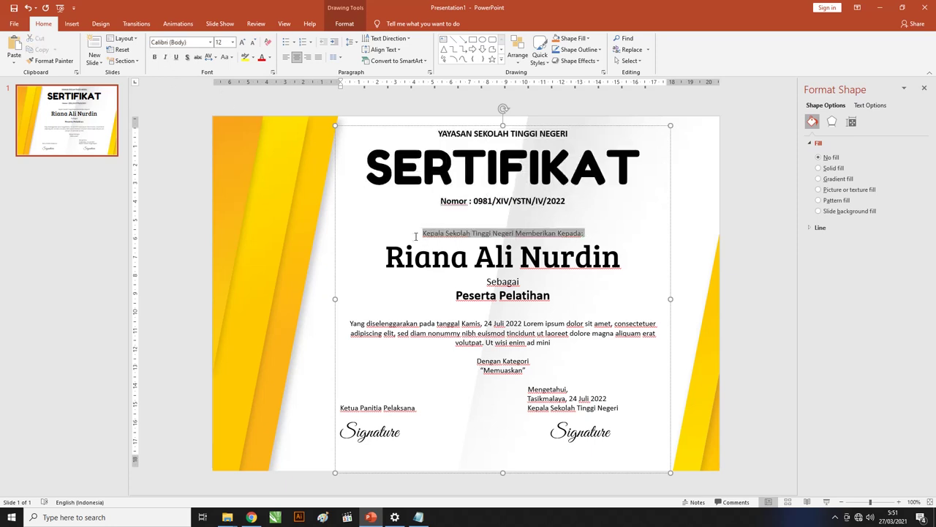
{"action": "left_click", "coordinate": [154, 58]}
{"action": "left_click_drag", "start_coordinate": [371, 162], "coordinate": [649, 168]}
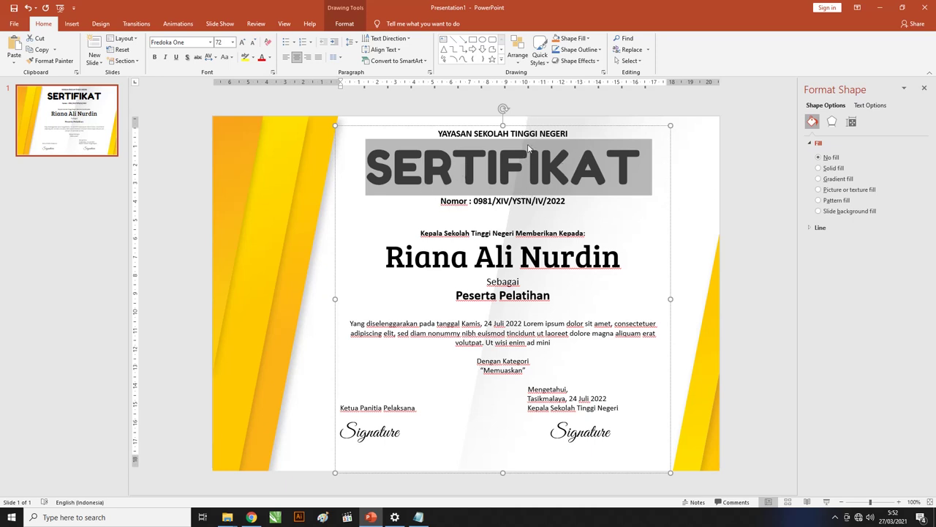
- Give SERTIFIKAT a gold text fill, then switch it to a linear gradient fill
{"action": "left_click", "coordinate": [870, 106]}
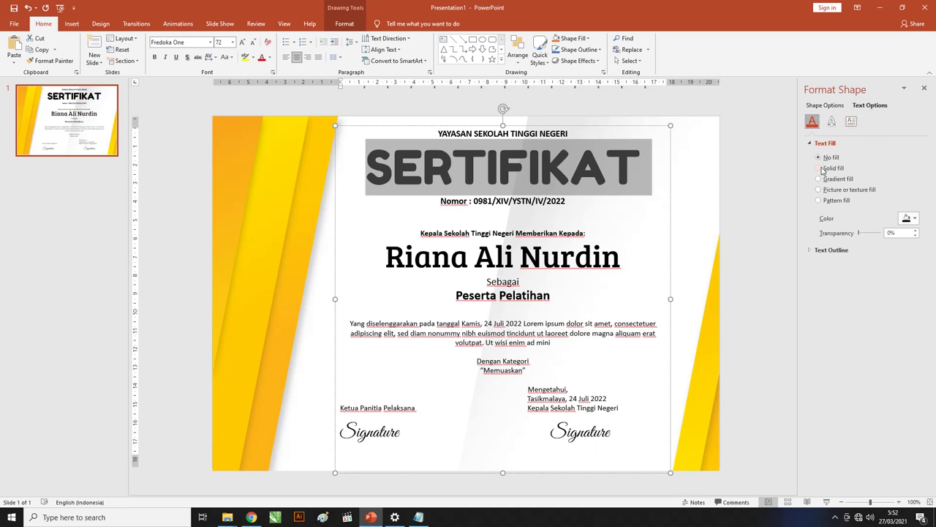
{"action": "left_click", "coordinate": [914, 219]}
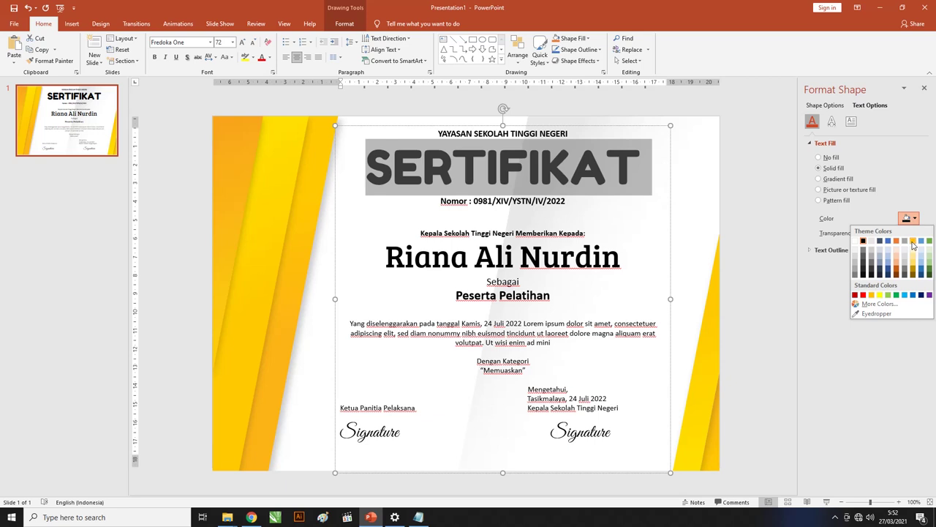
{"action": "left_click", "coordinate": [913, 242]}
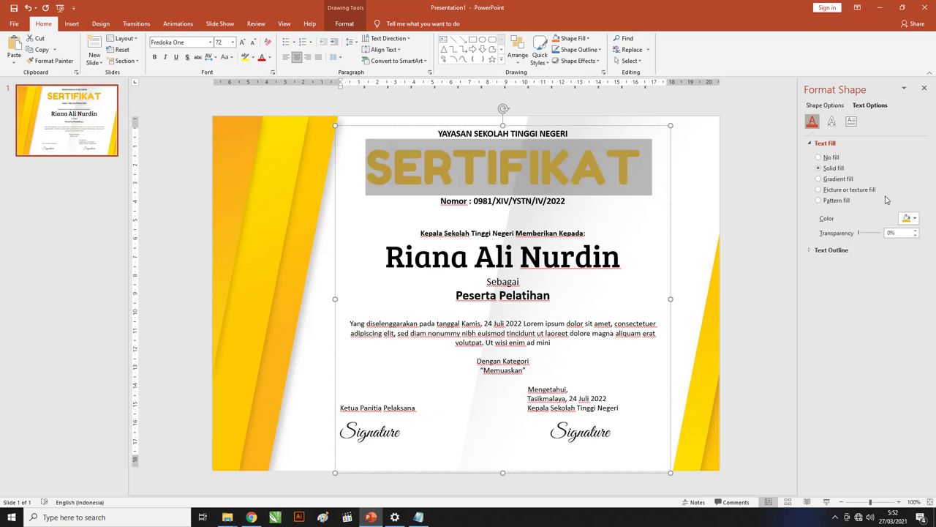
{"action": "left_click", "coordinate": [823, 180]}
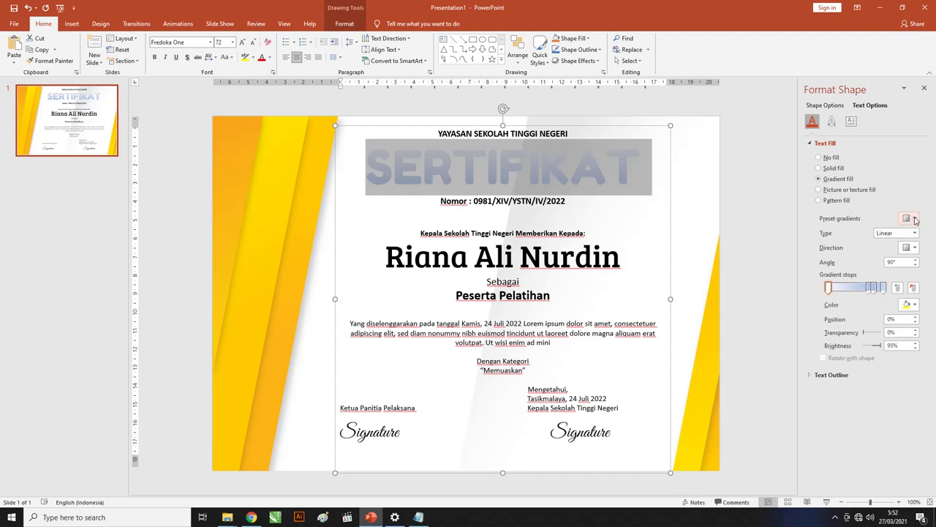
- Apply a gold gradient preset to the SERTIFIKAT title and make it a linear gradient
{"action": "left_click", "coordinate": [915, 219]}
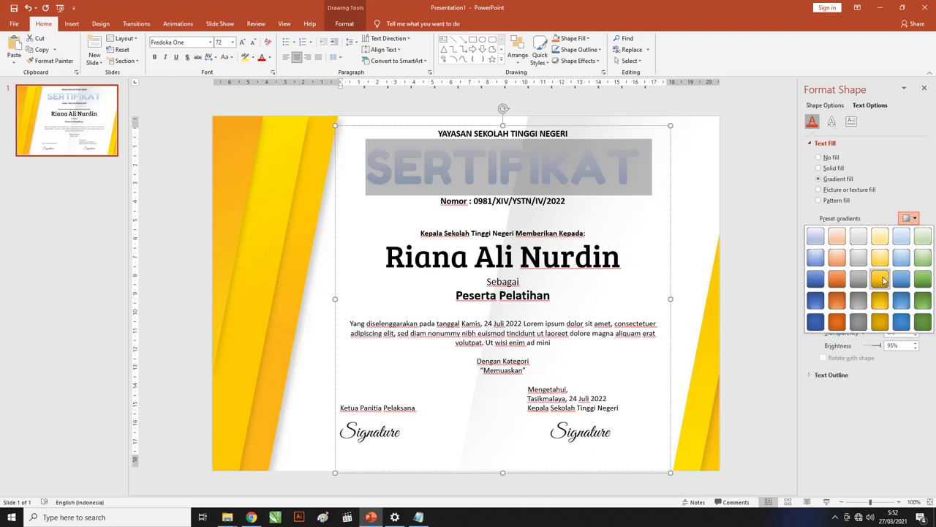
{"action": "left_click", "coordinate": [882, 301]}
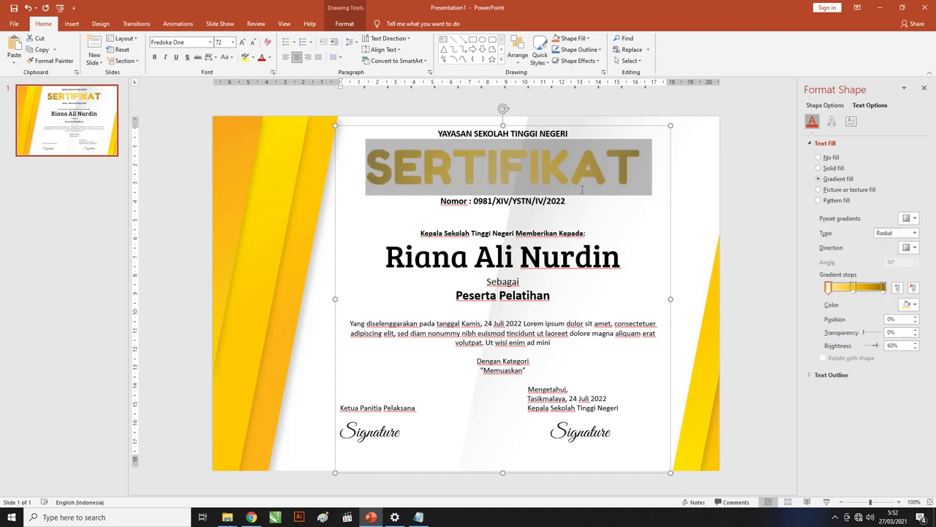
{"action": "left_click", "coordinate": [897, 234]}
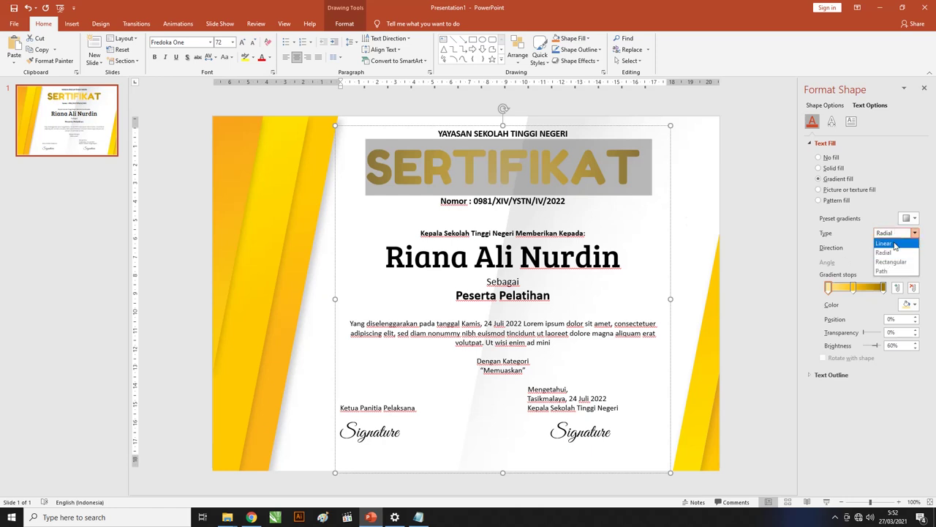
{"action": "left_click", "coordinate": [885, 244]}
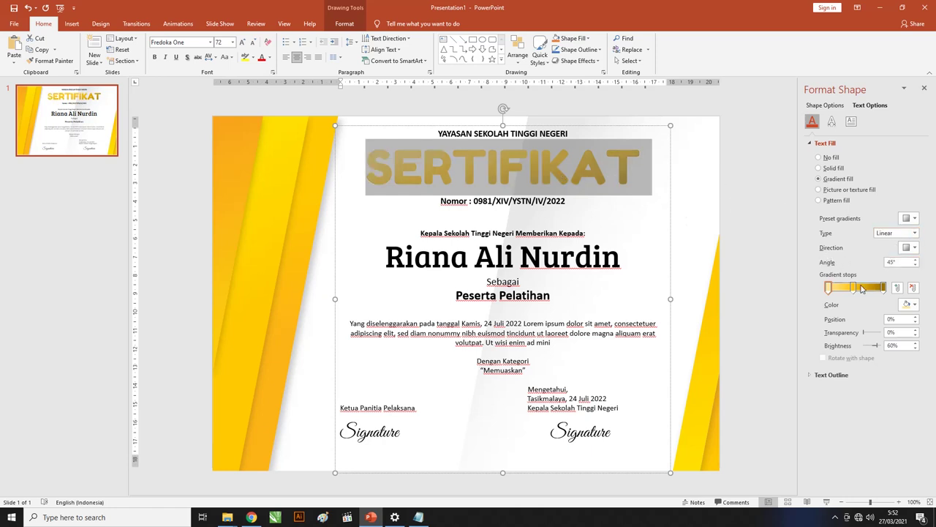
- Delete the surplus gradient stops and colour the left stop gold
{"action": "left_click", "coordinate": [829, 291]}
{"action": "left_click", "coordinate": [912, 290]}
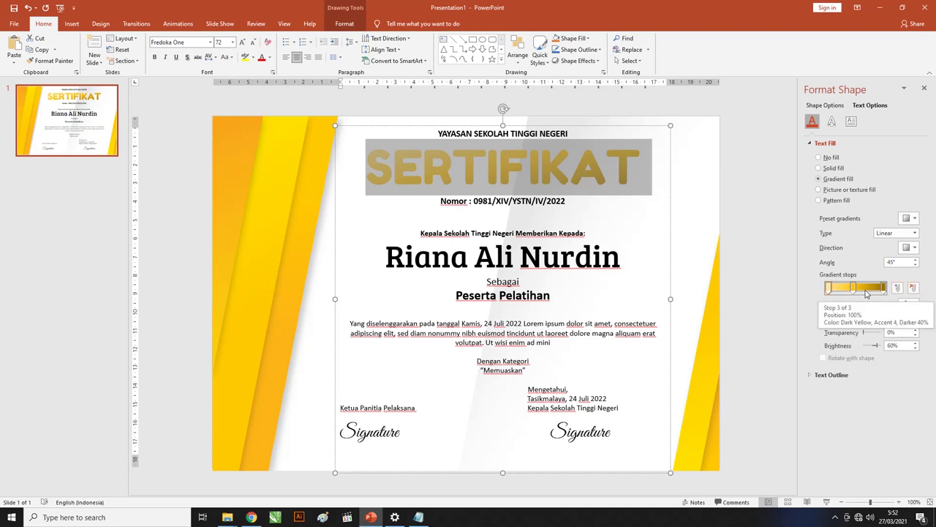
{"action": "left_click", "coordinate": [885, 290]}
{"action": "left_click", "coordinate": [912, 288]}
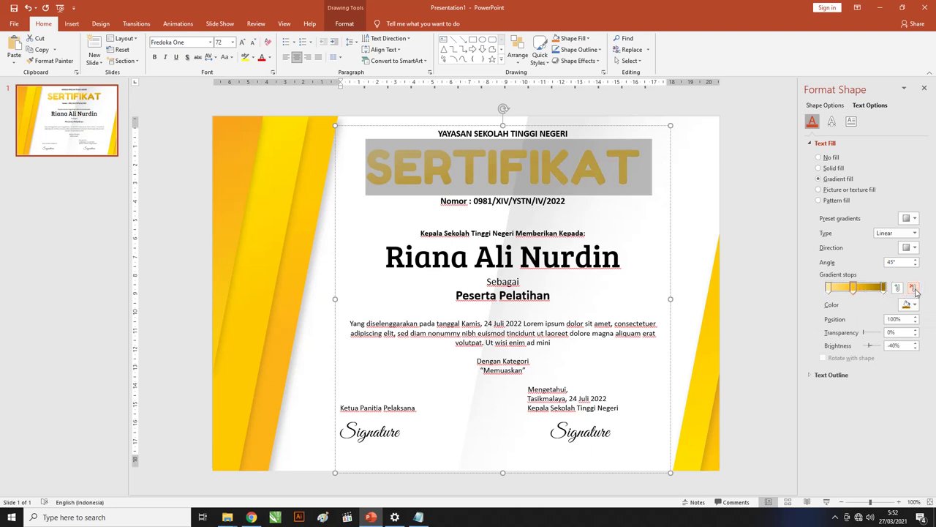
{"action": "left_click_drag", "start_coordinate": [856, 291], "coordinate": [854, 315]}
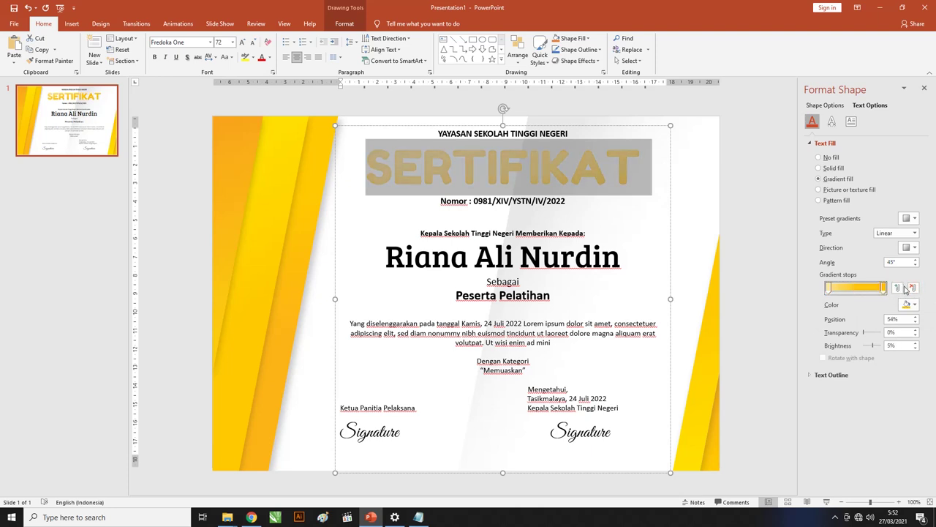
{"action": "left_click", "coordinate": [829, 287]}
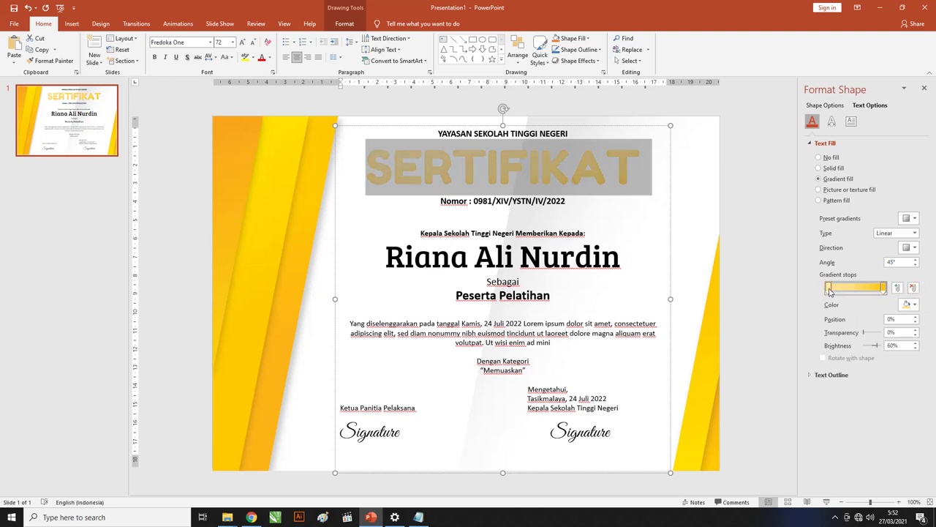
{"action": "left_click", "coordinate": [913, 306]}
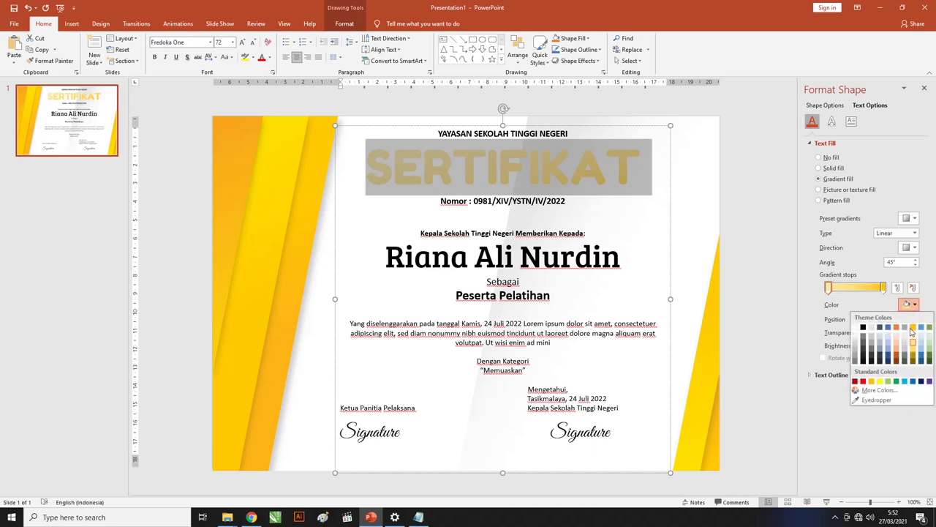
{"action": "left_click", "coordinate": [872, 382]}
- Recolour the right gradient stop to custom bright yellow #FFFF0D
{"action": "left_click", "coordinate": [884, 286]}
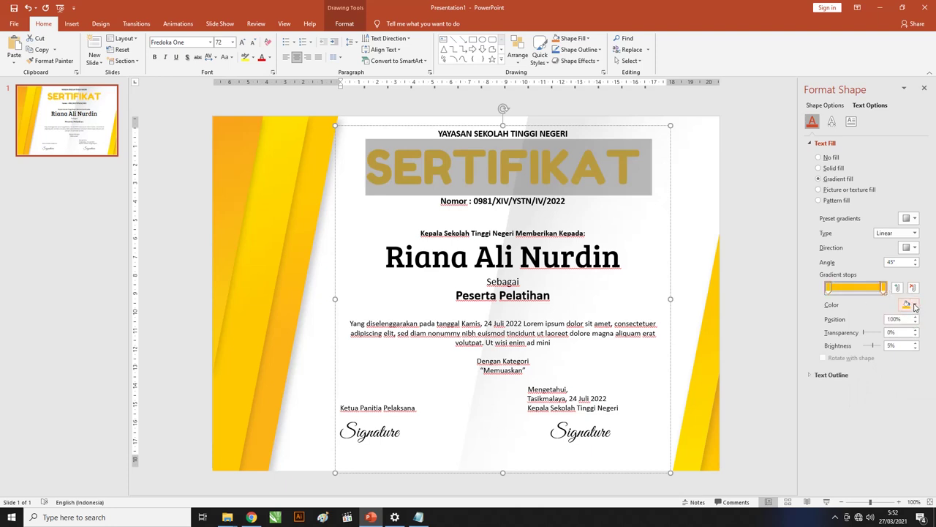
{"action": "left_click", "coordinate": [914, 306]}
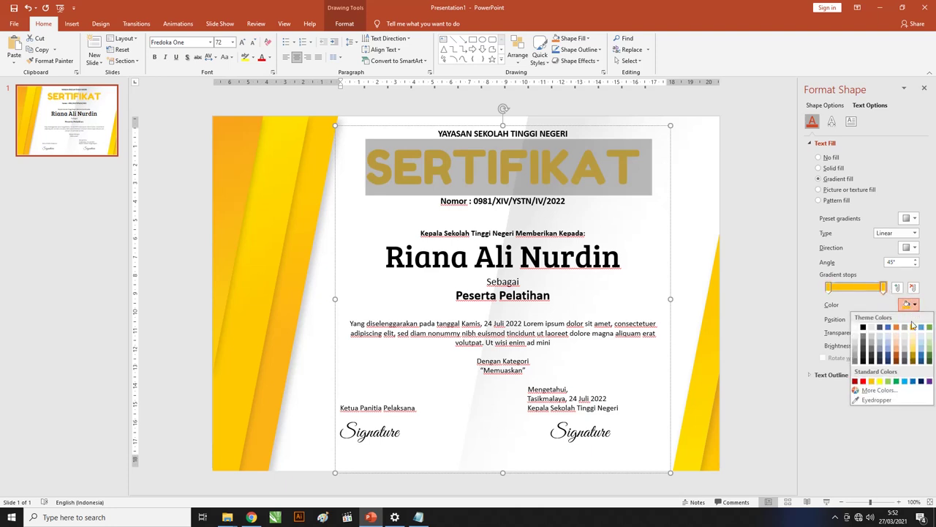
{"action": "left_click", "coordinate": [878, 390]}
{"action": "left_click_drag", "start_coordinate": [468, 166], "coordinate": [665, 167]}
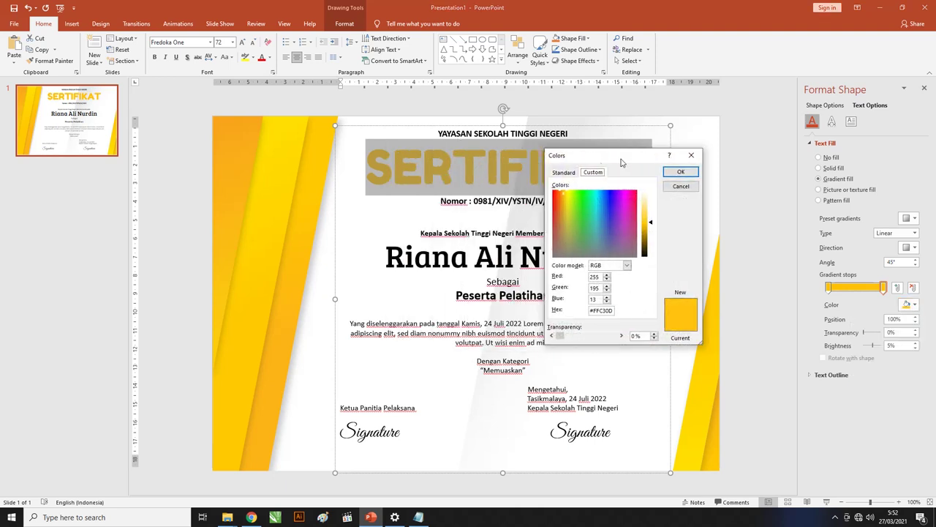
{"action": "left_click", "coordinate": [609, 195]}
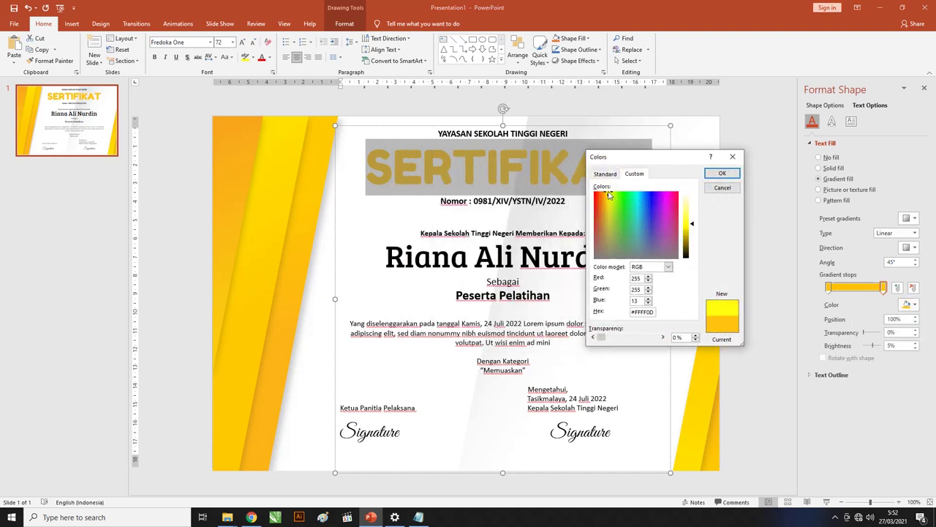
{"action": "left_click", "coordinate": [722, 174]}
{"action": "left_click", "coordinate": [499, 165]}
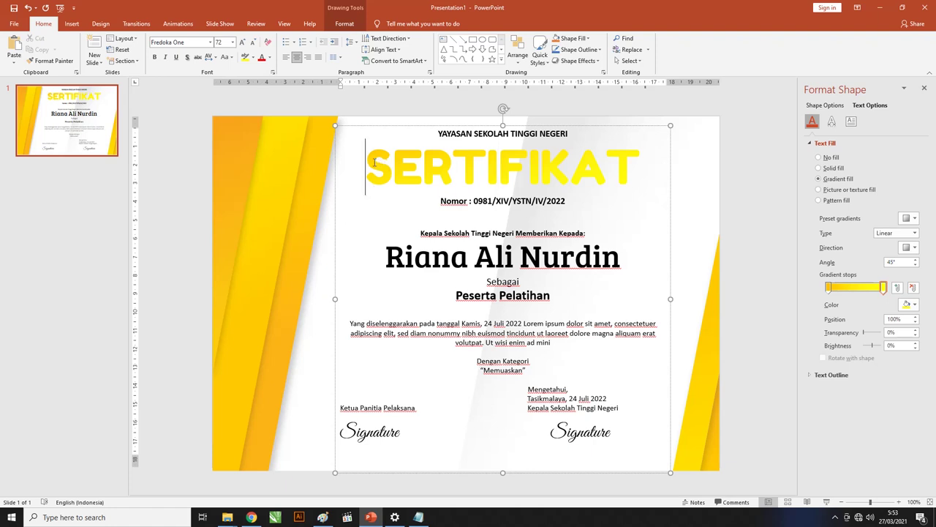
- Give the SERTIFIKAT lettering an outer drop shadow preset
{"action": "left_click_drag", "start_coordinate": [365, 165], "coordinate": [641, 165]}
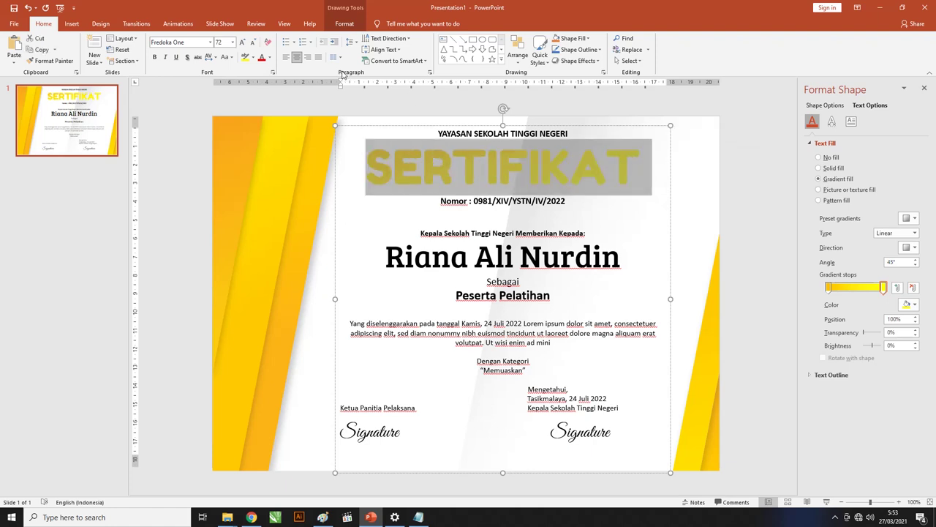
{"action": "left_click", "coordinate": [832, 122]}
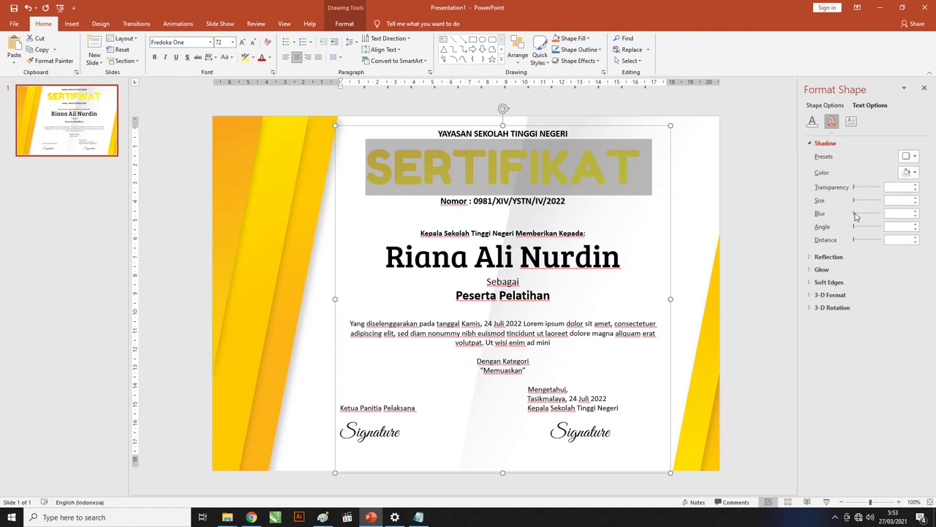
{"action": "left_click", "coordinate": [908, 155]}
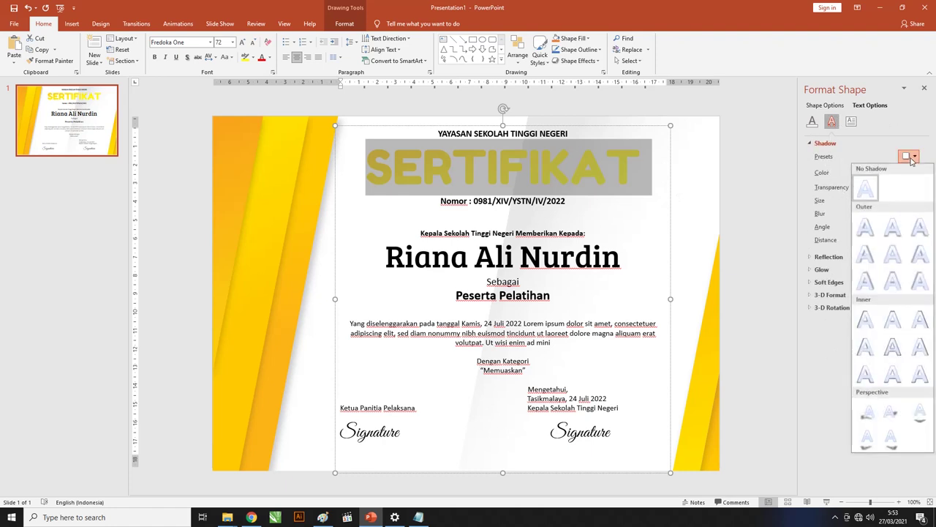
{"action": "left_click", "coordinate": [891, 227]}
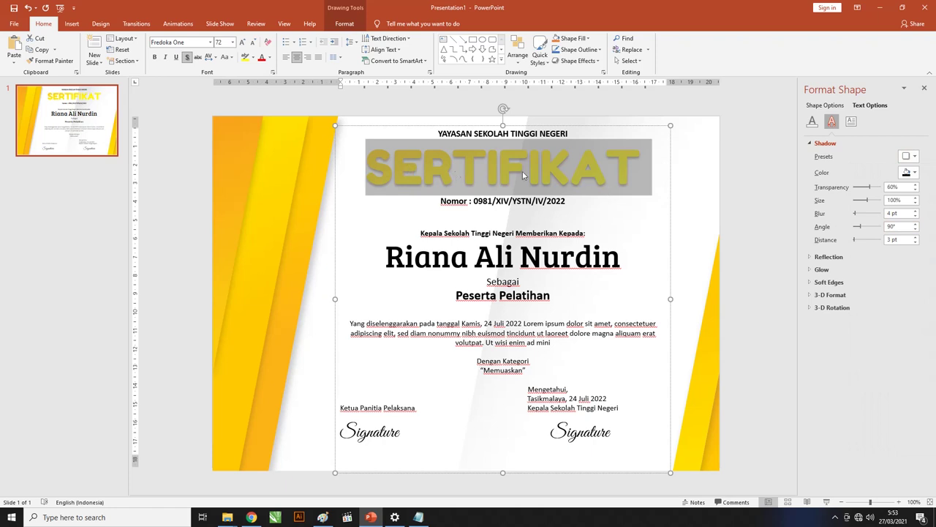
- Set the shadow to 0% transparency, 100% size, 1 pt blur, 35° angle and 2 pt distance
{"action": "left_click_drag", "start_coordinate": [869, 187], "coordinate": [854, 187]}
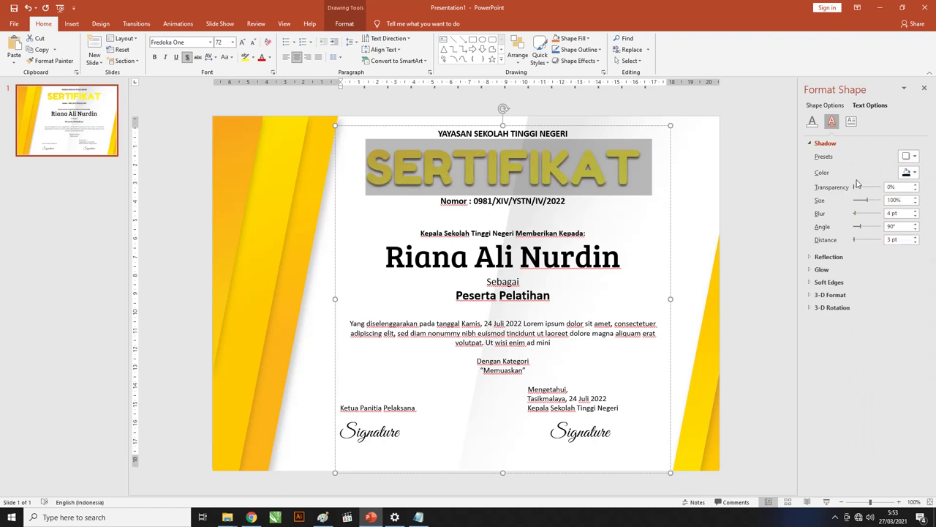
{"action": "left_click_drag", "start_coordinate": [868, 200], "coordinate": [859, 200]}
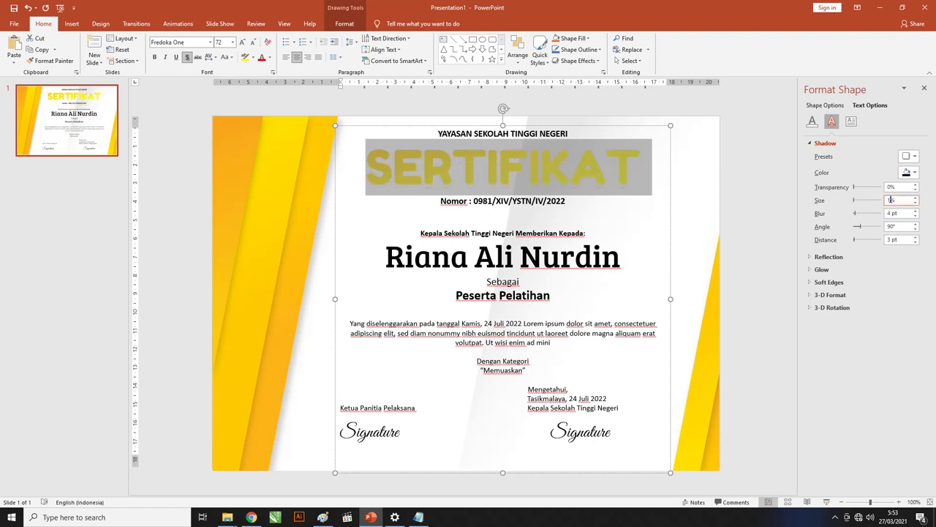
{"action": "type", "text": "100"}
{"action": "key", "text": "Return"}
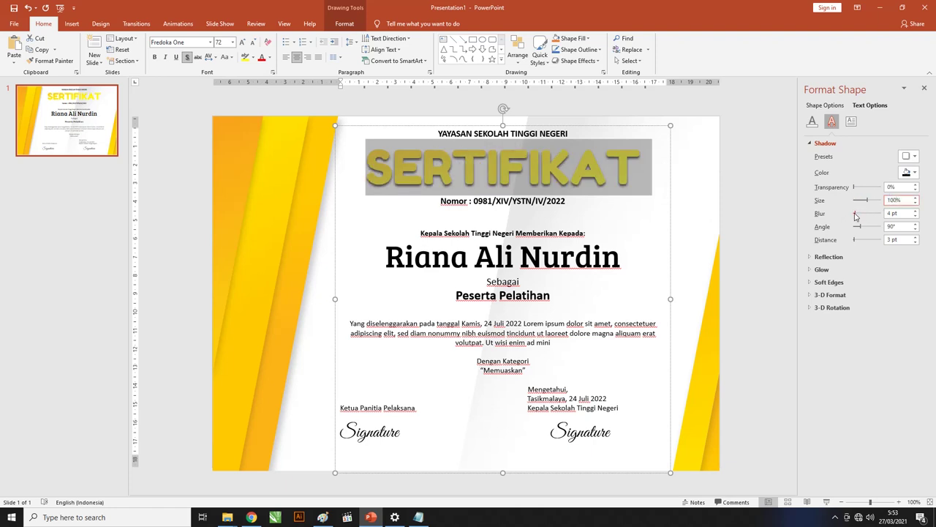
{"action": "left_click_drag", "start_coordinate": [856, 214], "coordinate": [854, 216]}
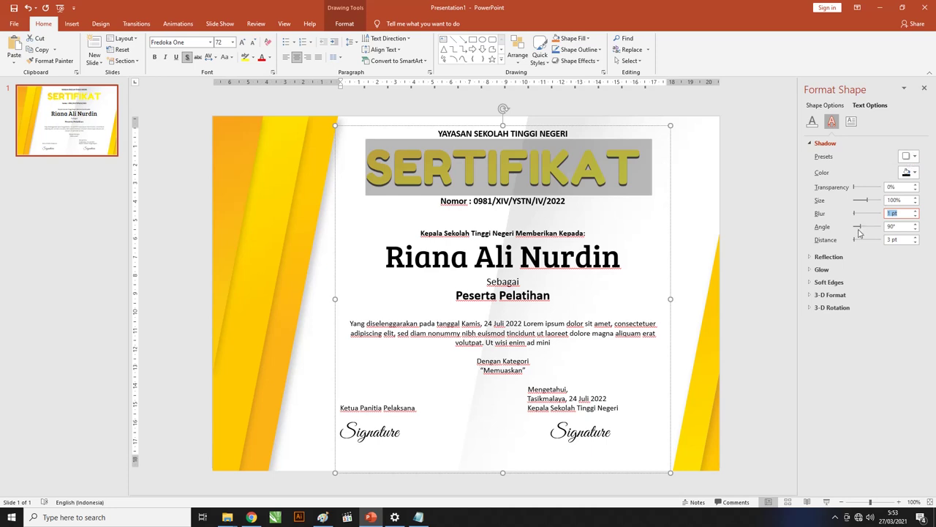
{"action": "left_click_drag", "start_coordinate": [858, 227], "coordinate": [855, 227]}
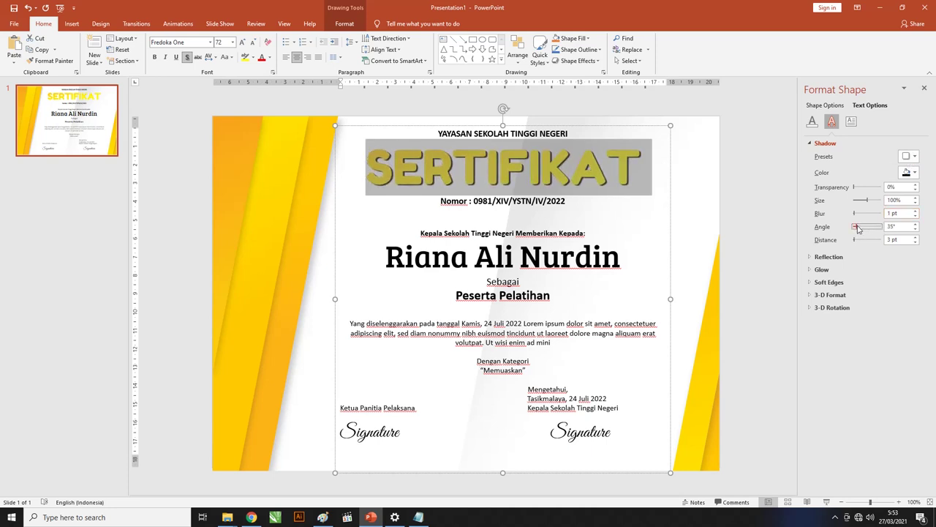
{"action": "left_click", "coordinate": [913, 155]}
{"action": "left_click", "coordinate": [913, 156]}
{"action": "left_click", "coordinate": [856, 241]}
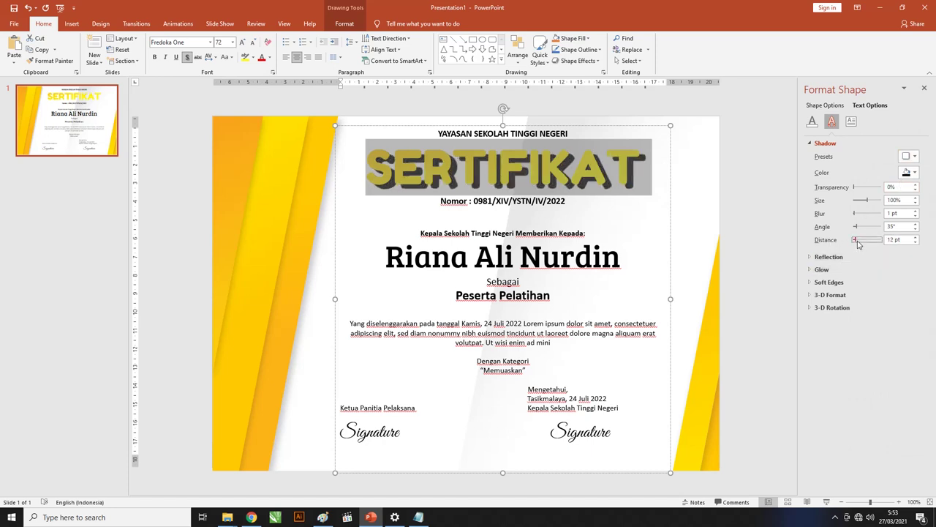
{"action": "left_click", "coordinate": [915, 238]}
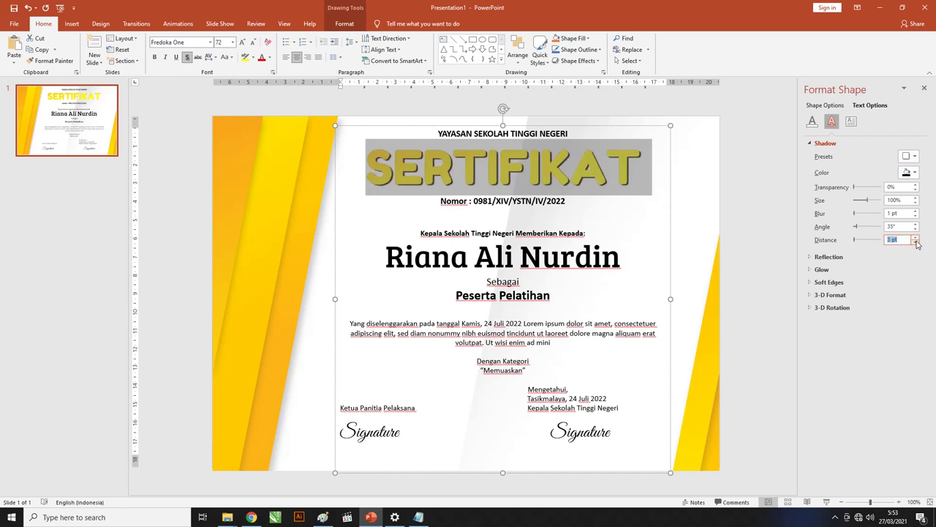
{"action": "left_click", "coordinate": [915, 242]}
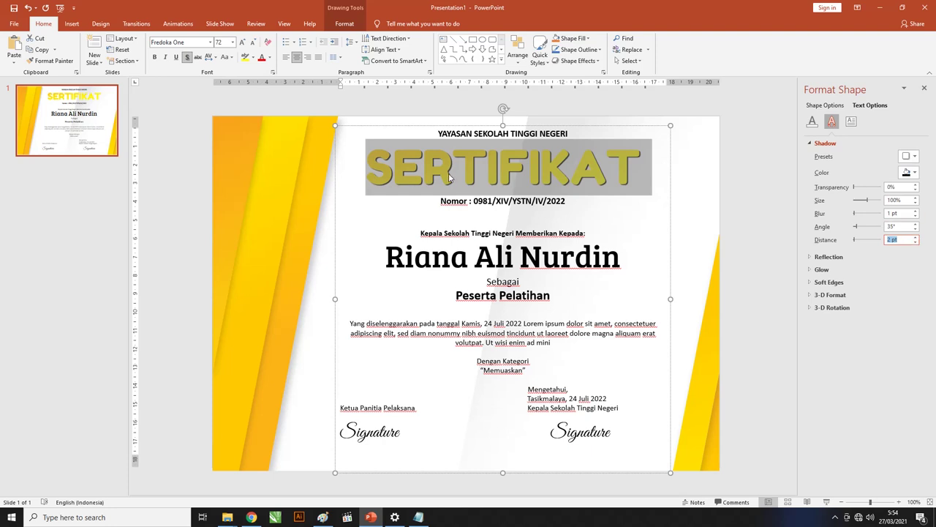
- Recolour the title gradient's right stop to a warmer custom yellow, #FCE010
{"action": "left_click", "coordinate": [813, 123]}
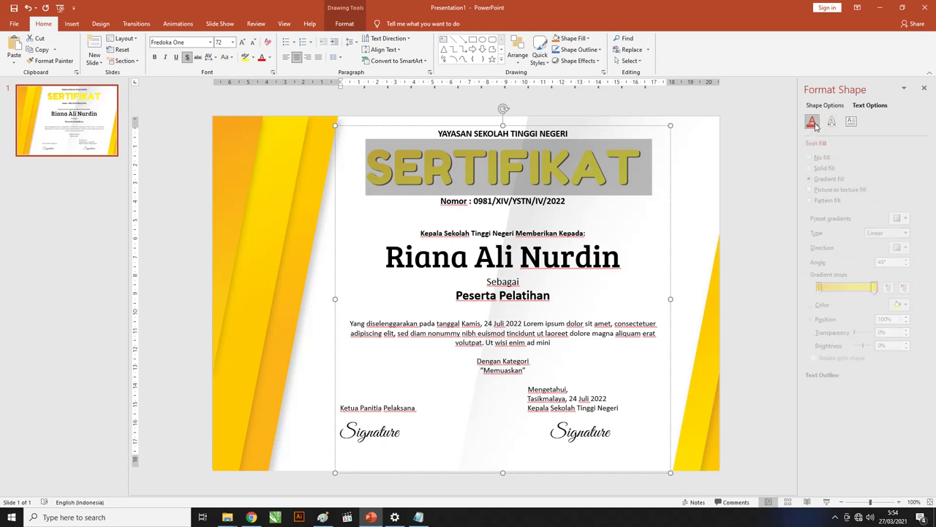
{"action": "left_click", "coordinate": [885, 288]}
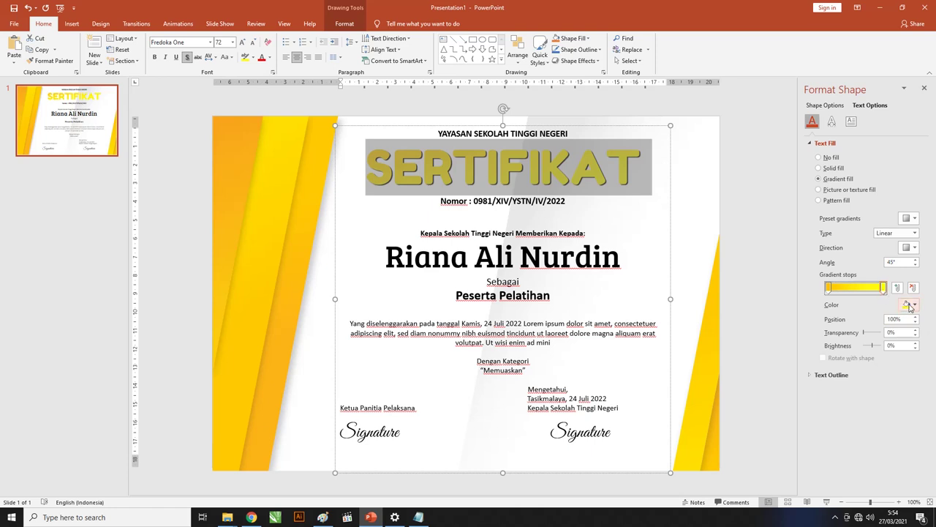
{"action": "left_click", "coordinate": [909, 304]}
{"action": "left_click", "coordinate": [883, 401]}
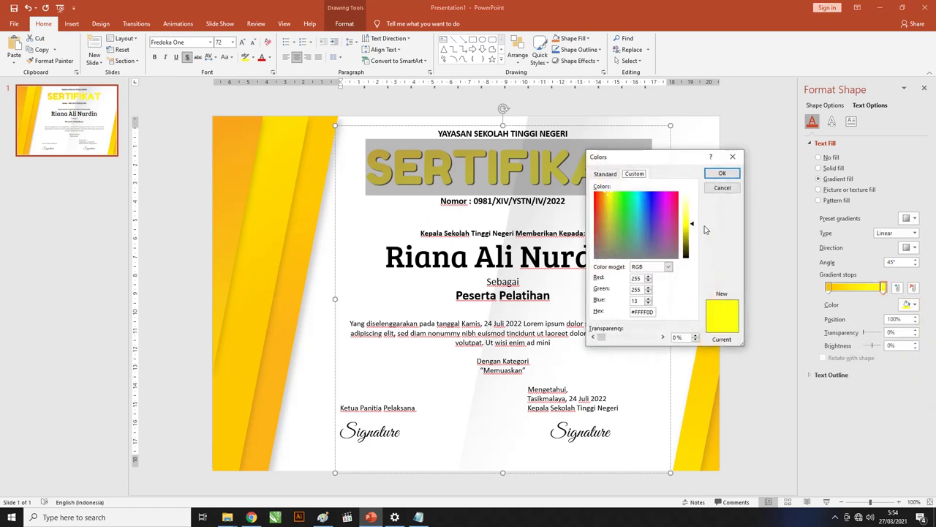
{"action": "left_click", "coordinate": [607, 197]}
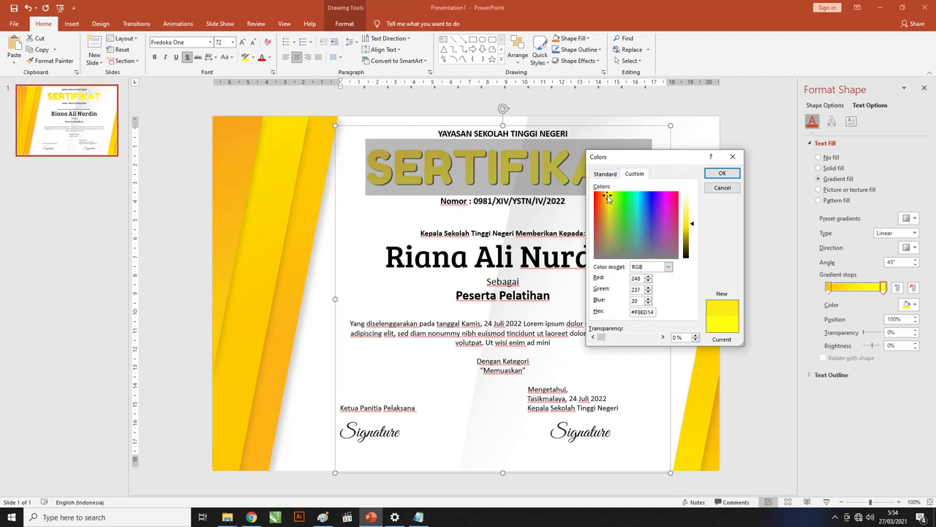
{"action": "left_click", "coordinate": [606, 197]}
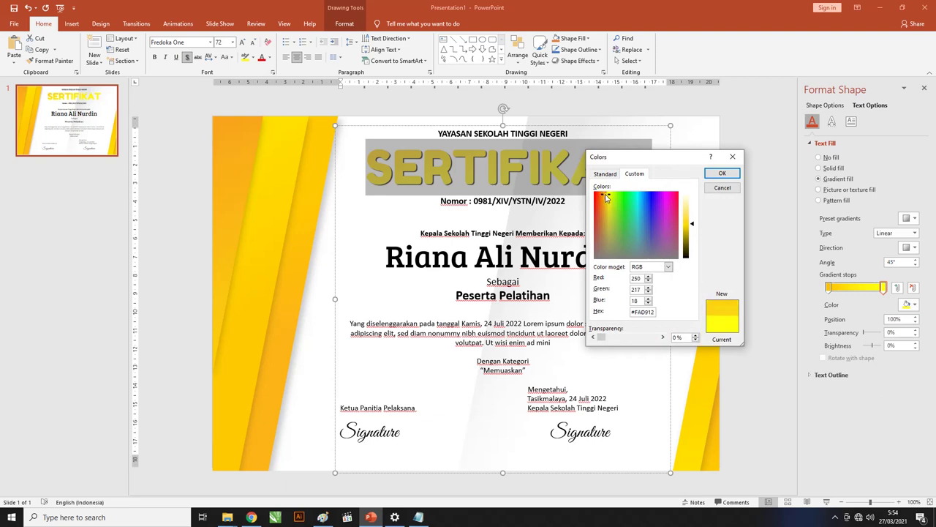
{"action": "left_click", "coordinate": [608, 198]}
{"action": "left_click", "coordinate": [722, 174]}
{"action": "left_click", "coordinate": [753, 166]}
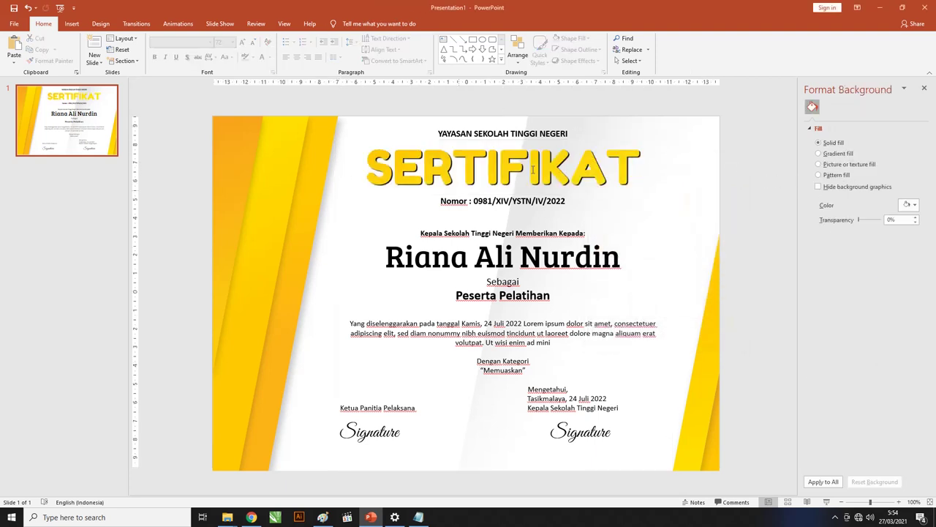
{"action": "left_click", "coordinate": [259, 178]}
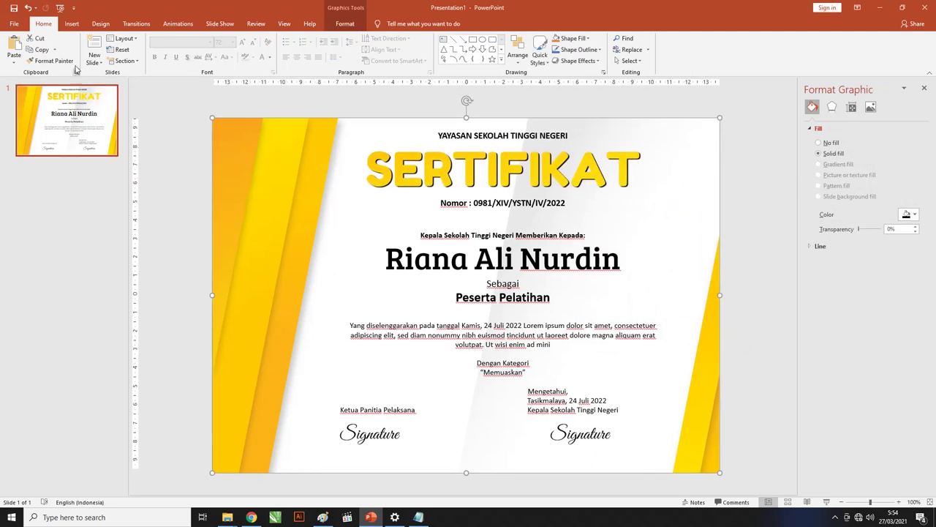
- Insert the picture C21339C1 from the Downloads folder
{"action": "left_click", "coordinate": [73, 24]}
{"action": "left_click", "coordinate": [71, 53]}
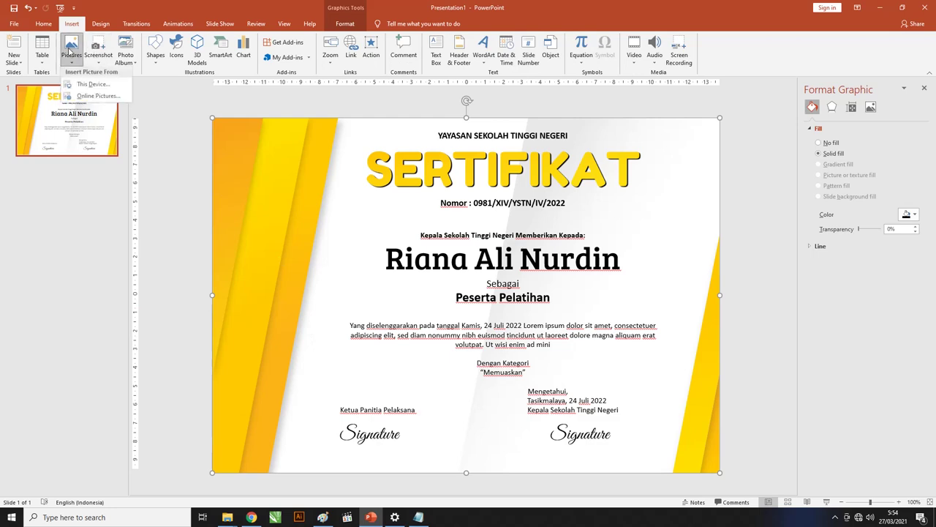
{"action": "left_click", "coordinate": [85, 86]}
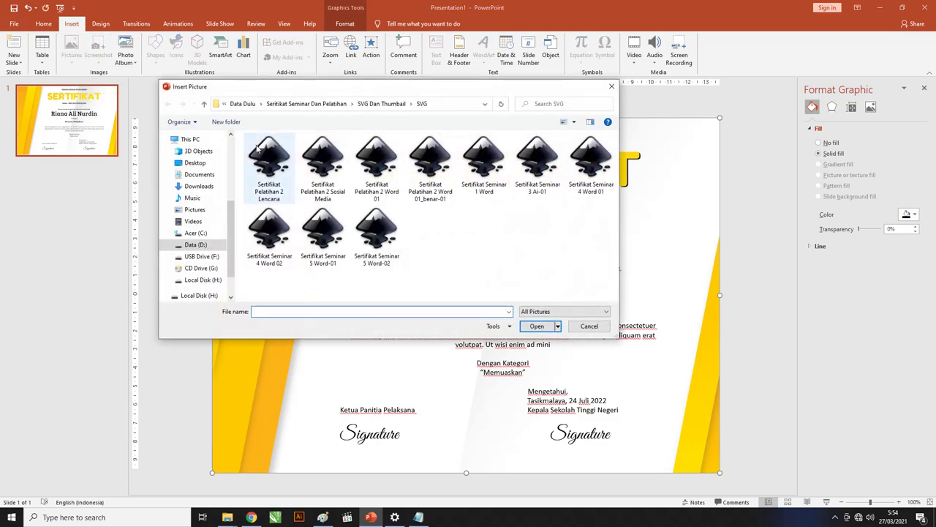
{"action": "mouse_move", "coordinate": [195, 163]}
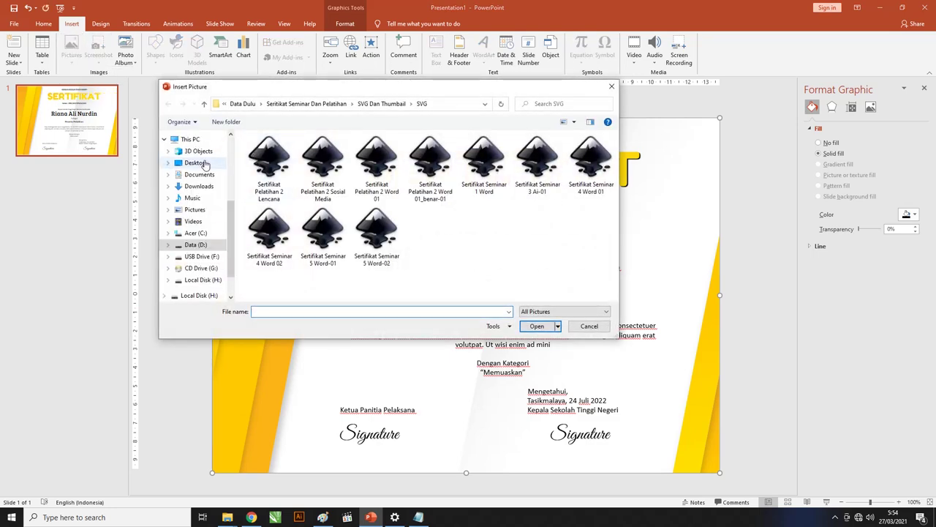
{"action": "left_click", "coordinate": [199, 186]}
{"action": "left_click", "coordinate": [373, 208]}
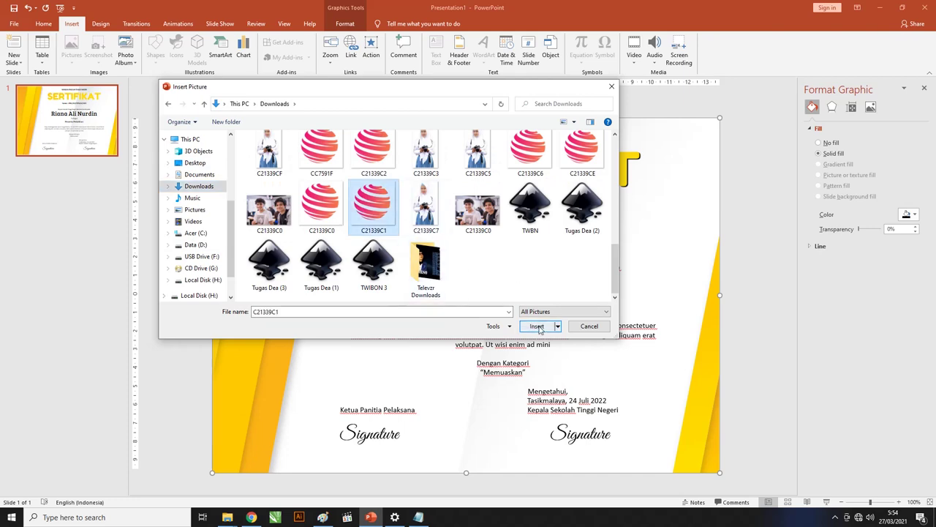
{"action": "left_click", "coordinate": [537, 327]}
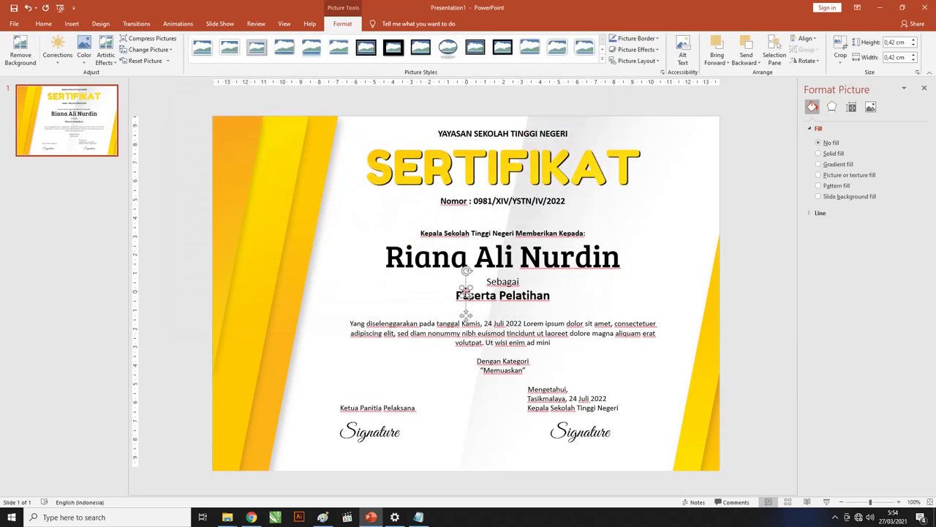
- Move the logo to the top-left corner and shrink it to 1.72 × 1.72 cm
{"action": "mouse_move", "coordinate": [466, 293]}
{"action": "left_mouse_down"}
{"action": "mouse_move", "coordinate": [235, 132]}
{"action": "mouse_move", "coordinate": [269, 158]}
{"action": "mouse_move", "coordinate": [240, 139]}
{"action": "left_mouse_up"}
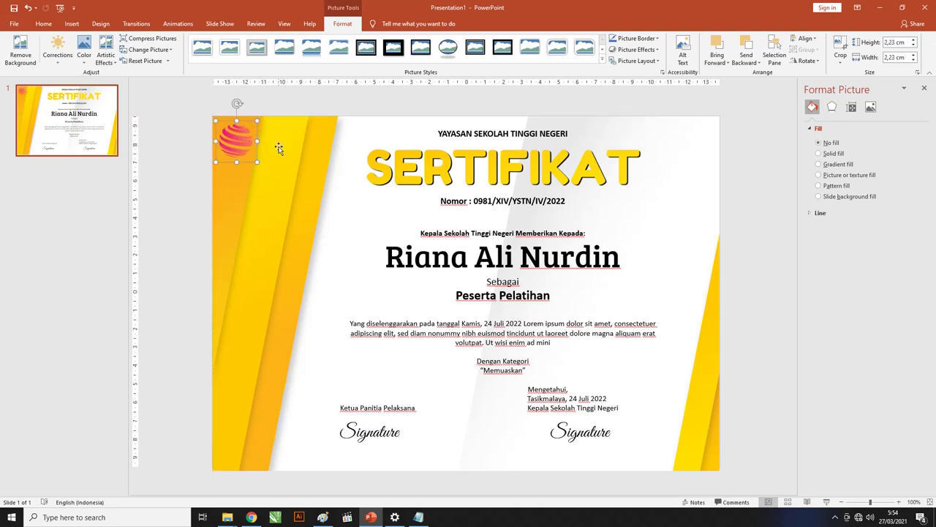
{"action": "left_click_drag", "start_coordinate": [235, 137], "coordinate": [247, 130]}
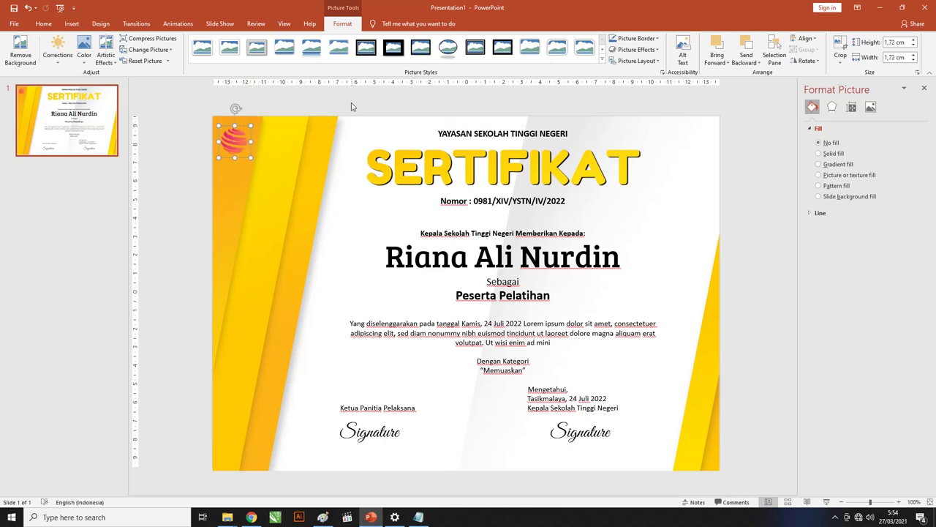
{"action": "left_click", "coordinate": [519, 317]}
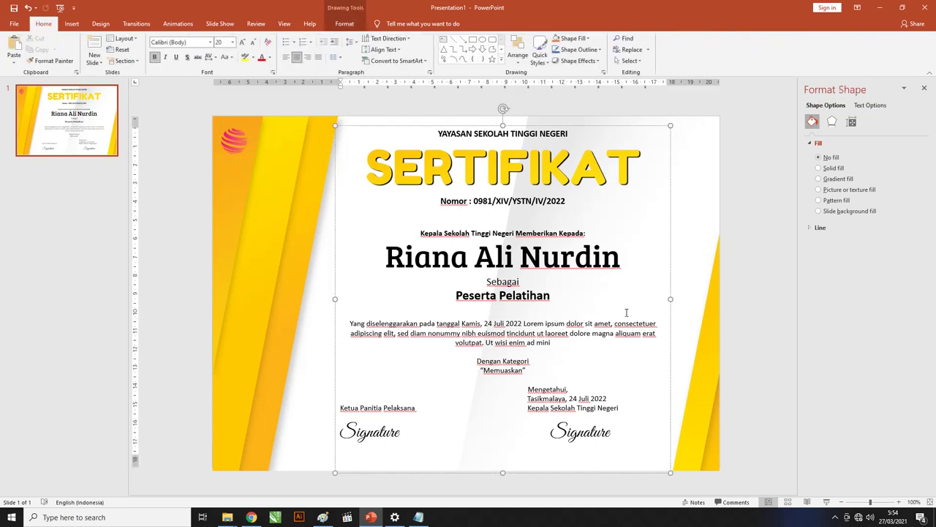
{"action": "left_click", "coordinate": [745, 205]}
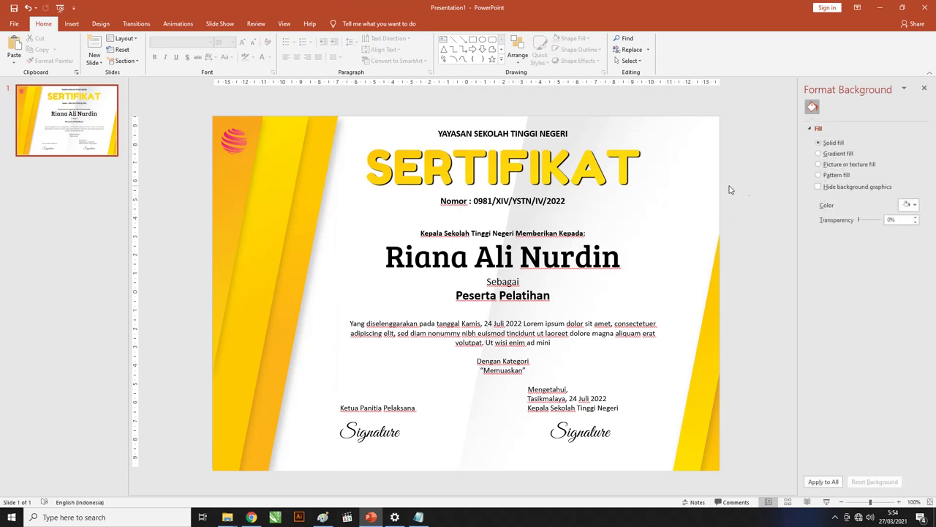
{"action": "left_click", "coordinate": [82, 130]}
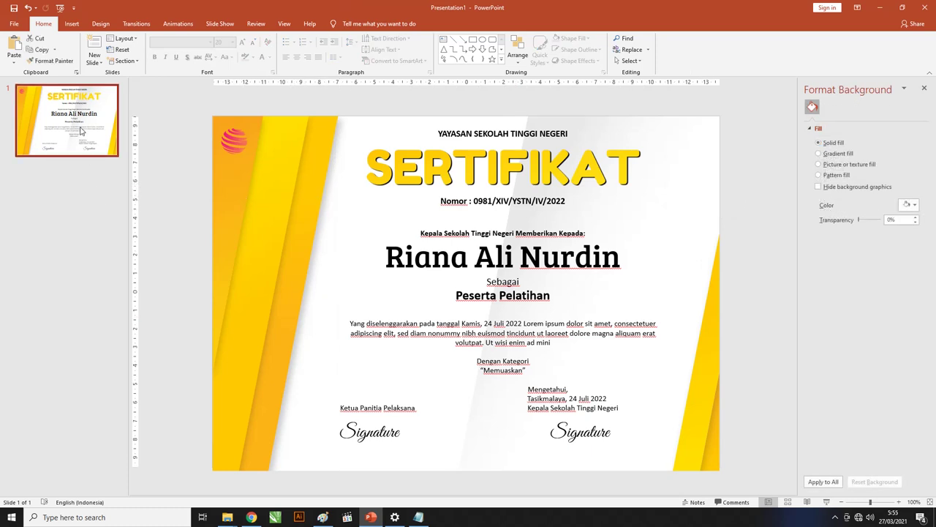
- Duplicate slide 1 as slide 2, undoing an accidental move of its background graphic
{"action": "right_click", "coordinate": [82, 130]}
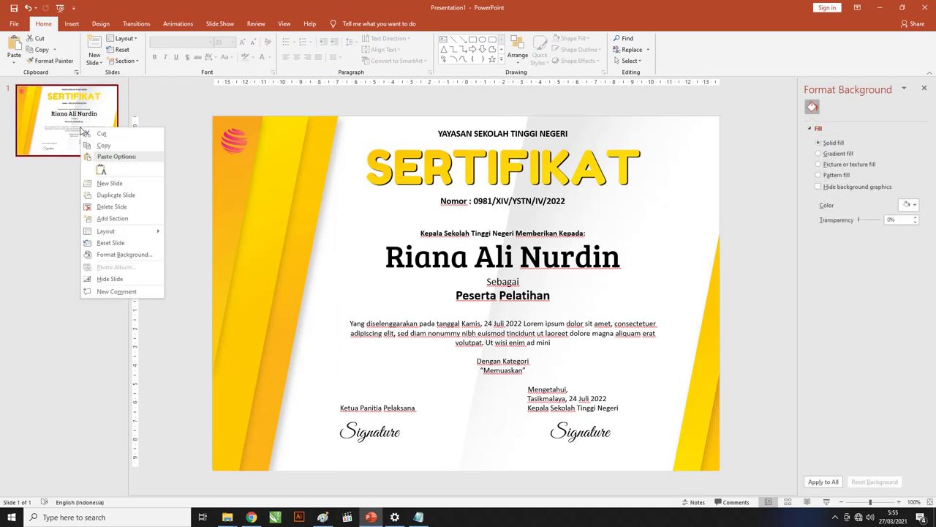
{"action": "left_click", "coordinate": [106, 195]}
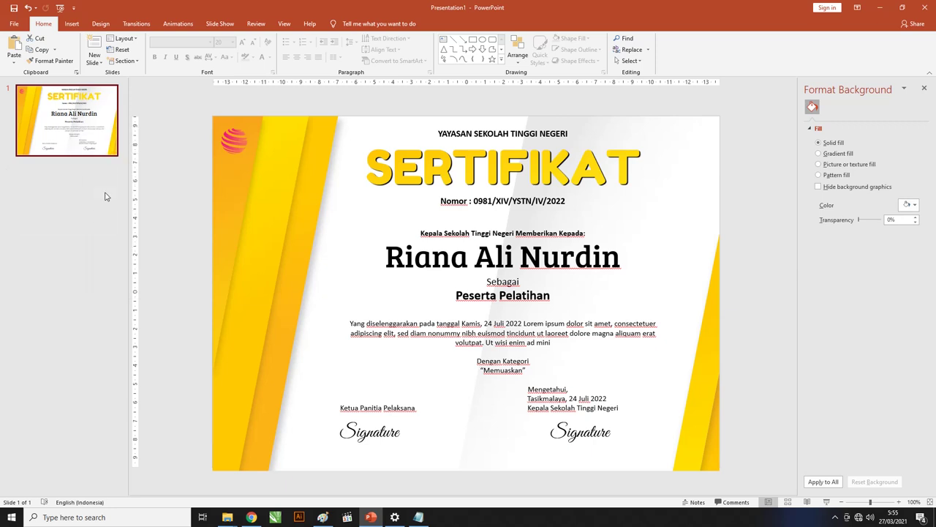
{"action": "left_click", "coordinate": [246, 212]}
{"action": "left_click_drag", "start_coordinate": [250, 227], "coordinate": [211, 228]}
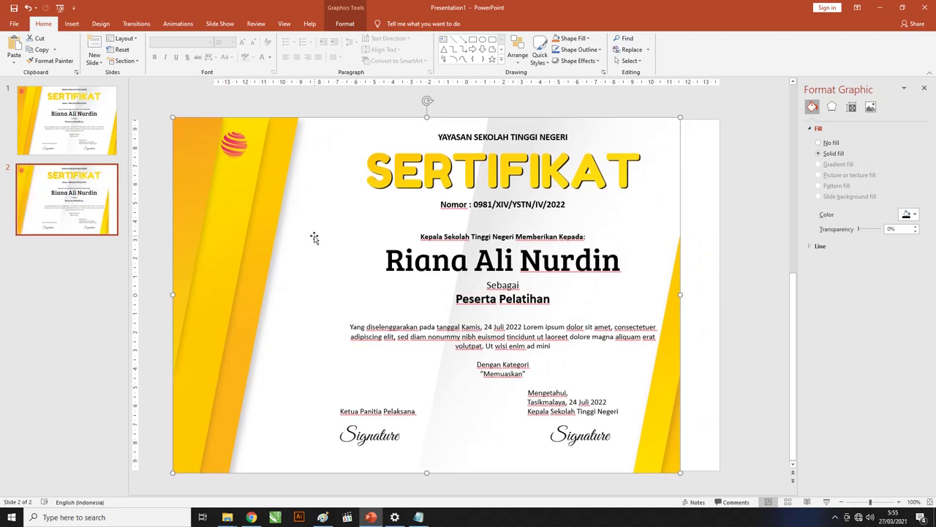
{"action": "key", "text": "ctrl+z"}
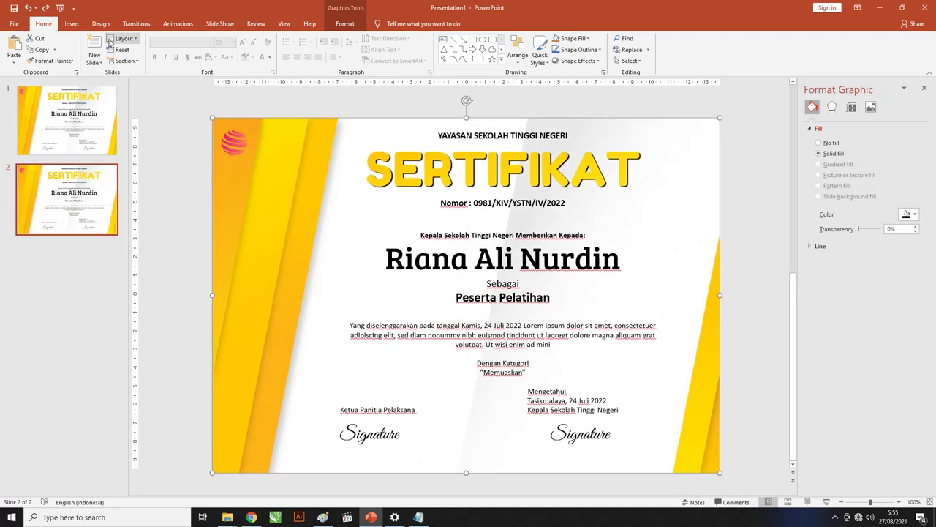
- Replace slide 2's background with Sertifikat Pelatihan 2 Word 01_benar-01 and stretch it to both slide edges
{"action": "right_click", "coordinate": [250, 206]}
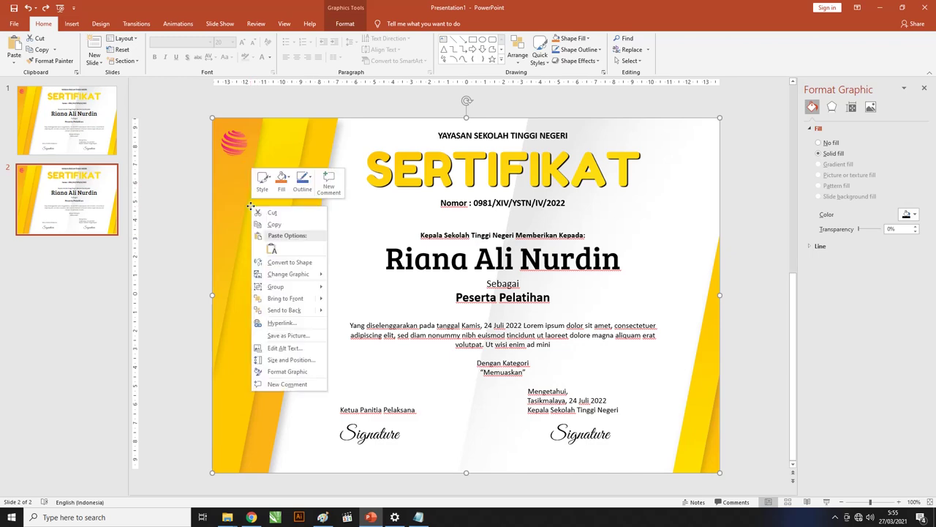
{"action": "mouse_move", "coordinate": [288, 274]}
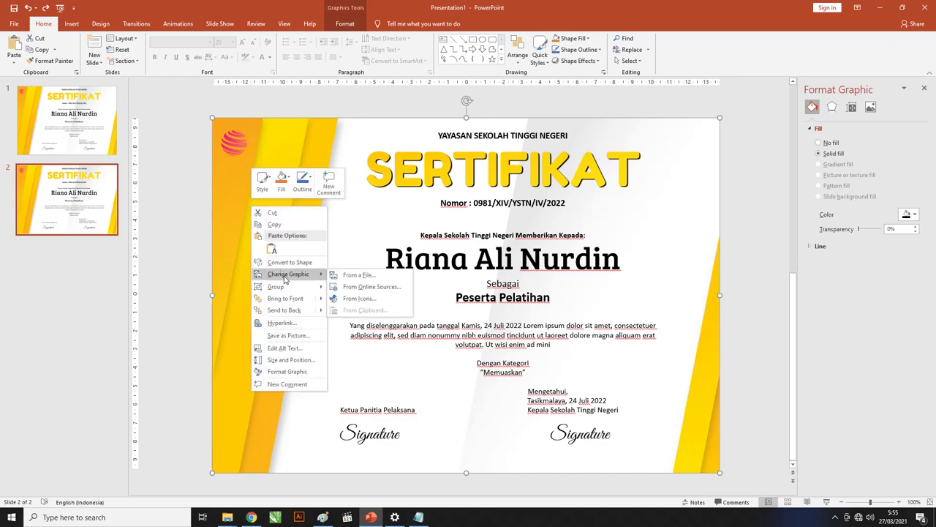
{"action": "left_click", "coordinate": [357, 277]}
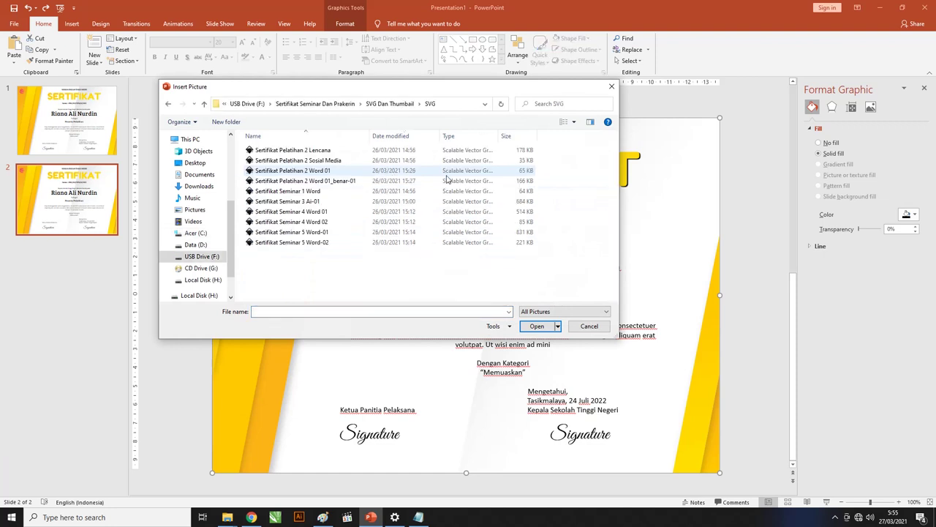
{"action": "left_click_drag", "start_coordinate": [424, 92], "coordinate": [416, 91]}
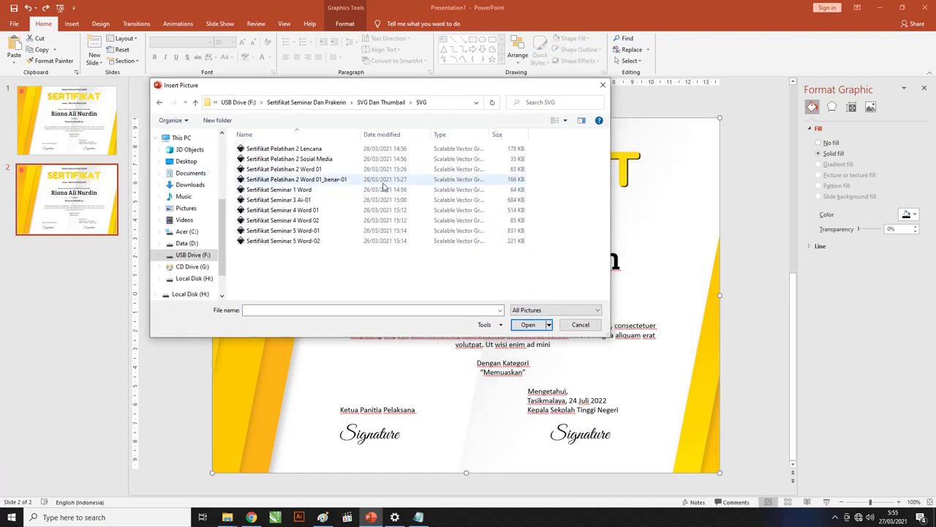
{"action": "left_click", "coordinate": [306, 182]}
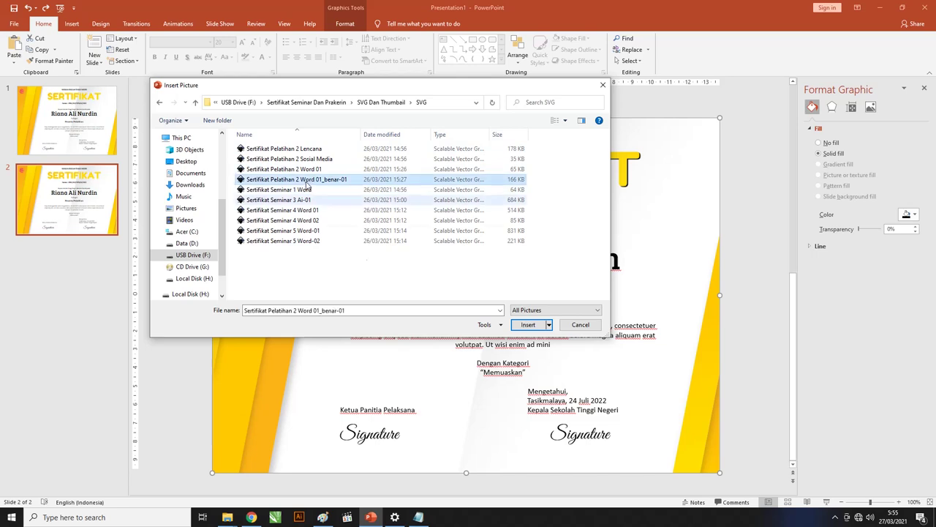
{"action": "left_click", "coordinate": [536, 327]}
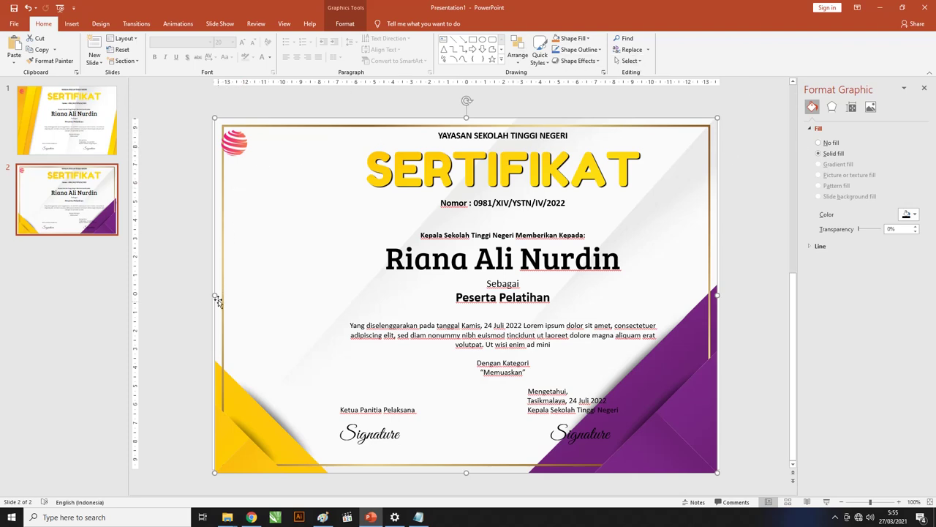
{"action": "left_click_drag", "start_coordinate": [215, 295], "coordinate": [212, 295]}
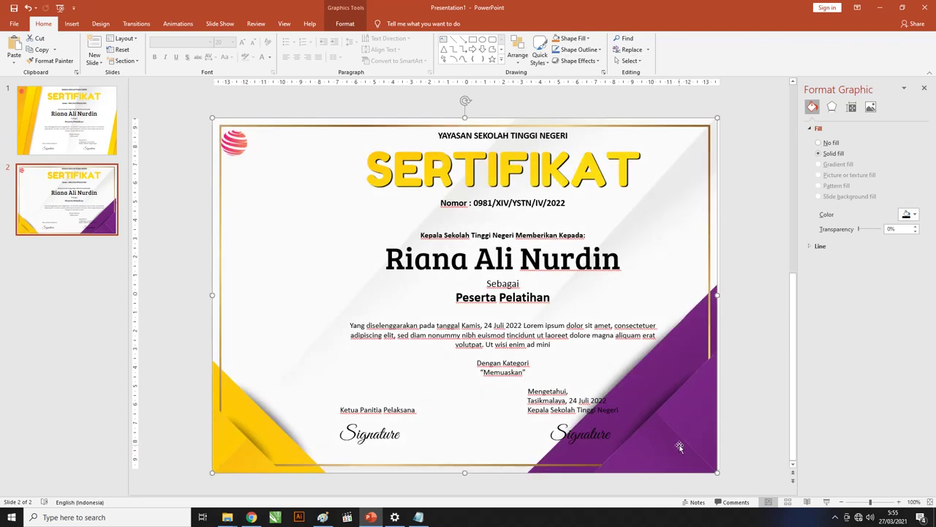
{"action": "left_click_drag", "start_coordinate": [720, 295], "coordinate": [722, 295]}
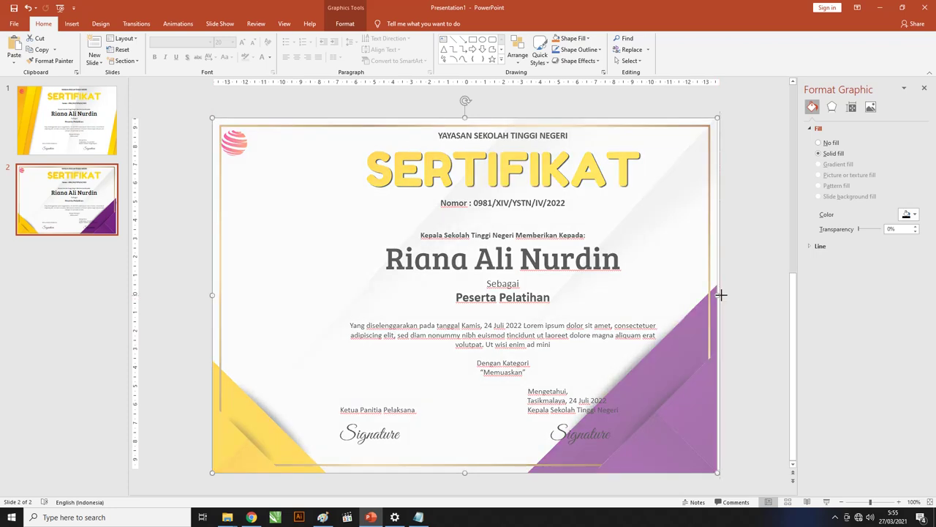
{"action": "left_click", "coordinate": [766, 315]}
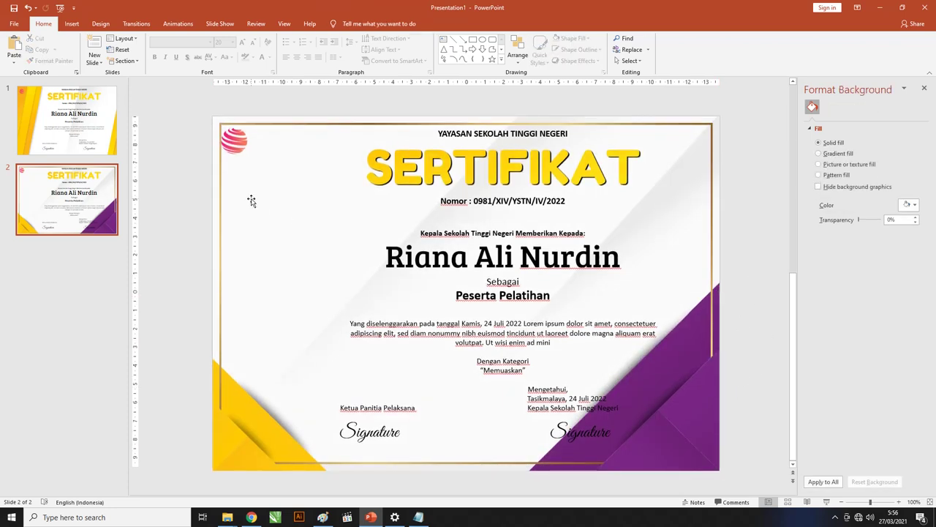
- Move the logo down-right inside the gold frame and nudge the certificate text left
{"action": "left_click_drag", "start_coordinate": [234, 141], "coordinate": [249, 150]}
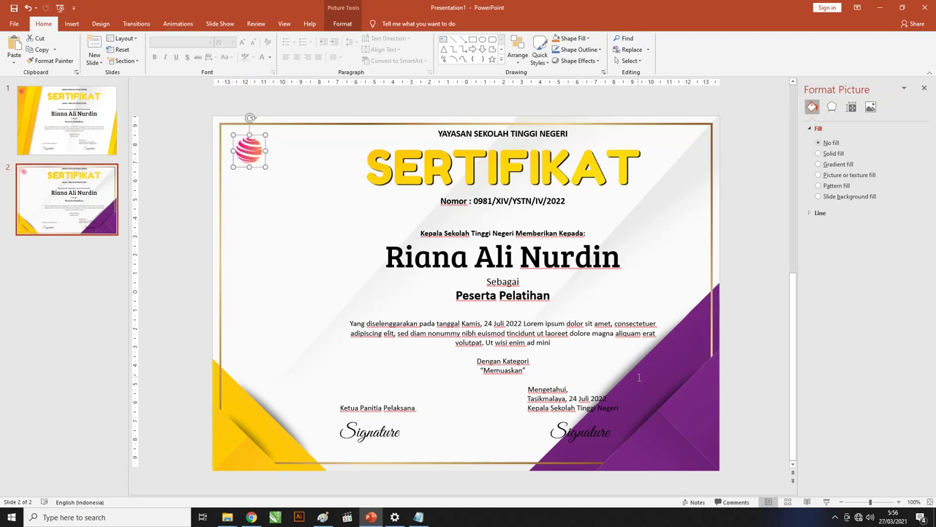
{"action": "left_click", "coordinate": [512, 129]}
{"action": "left_click_drag", "start_coordinate": [516, 127], "coordinate": [487, 130]}
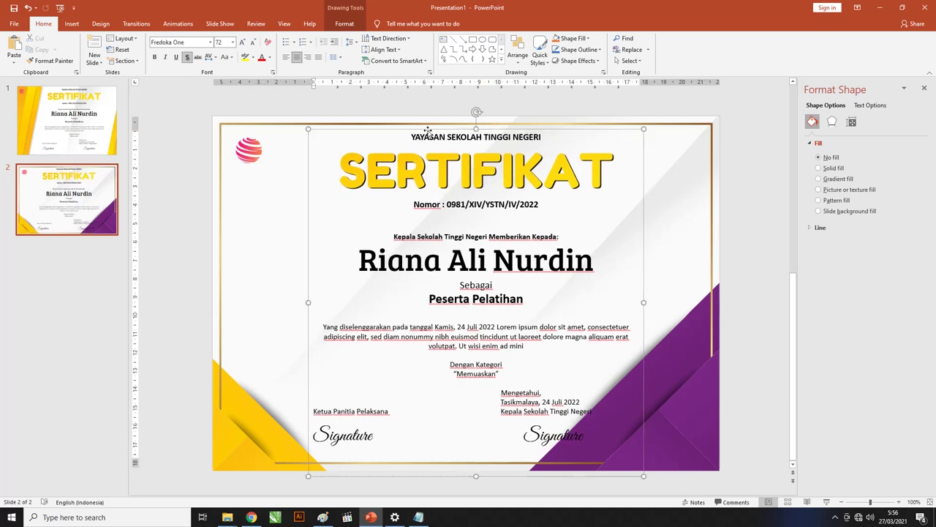
- Shrink all certificate text one size, shift the box left, and unindent the Tasikmalaya line
{"action": "left_click", "coordinate": [428, 164]}
{"action": "key", "text": "ctrl+a"}
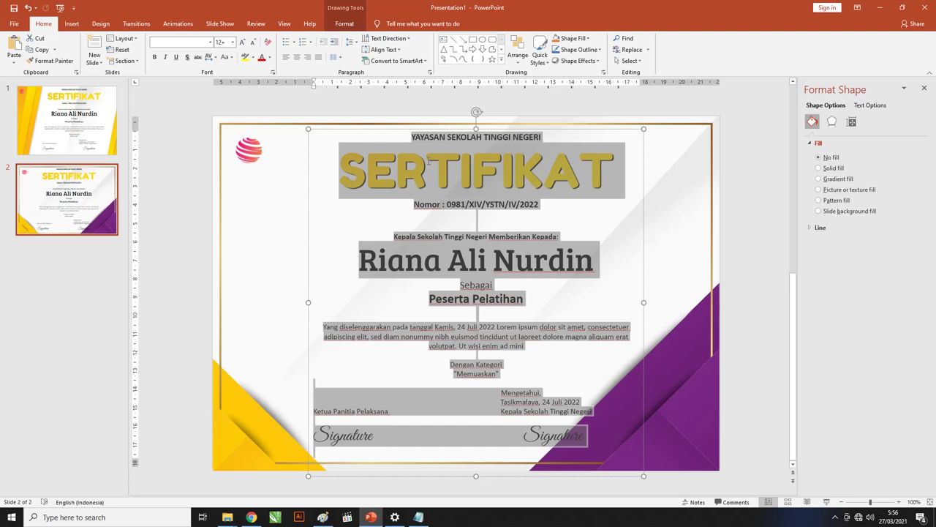
{"action": "key", "text": "ctrl+shift+less"}
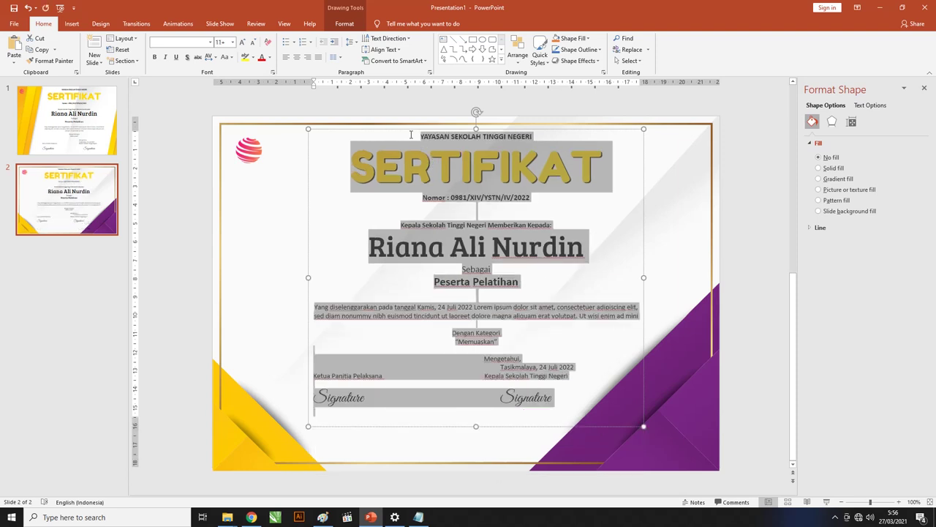
{"action": "left_click_drag", "start_coordinate": [411, 131], "coordinate": [382, 134]}
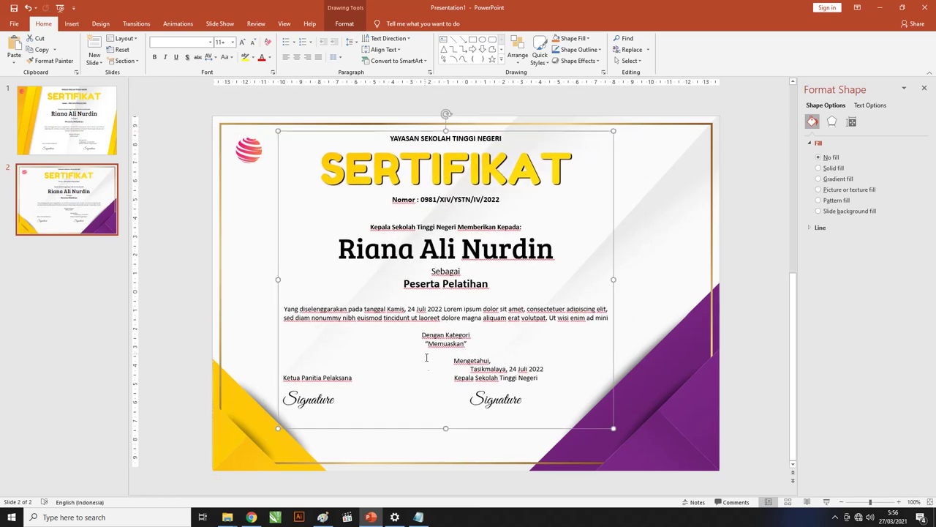
{"action": "left_click", "coordinate": [472, 372]}
{"action": "key", "text": "BackSpace"}
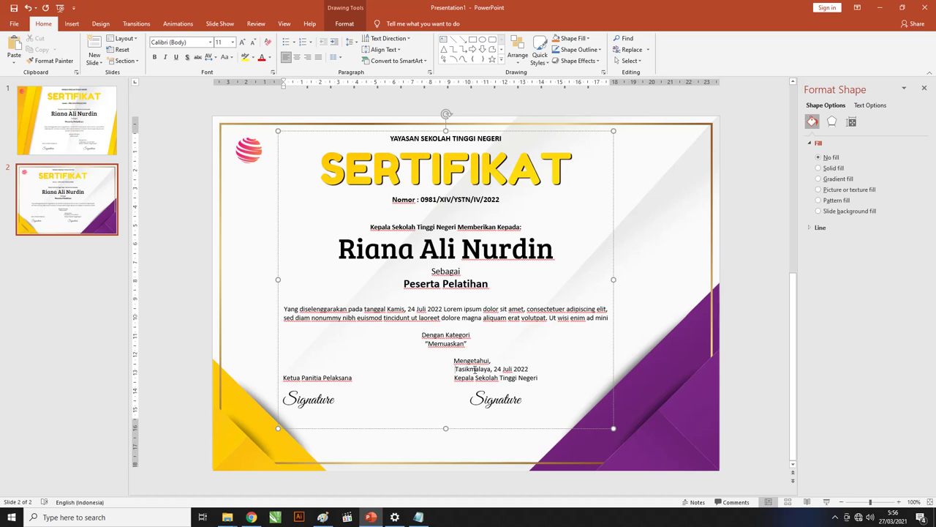
{"action": "key", "text": "BackSpace"}
- Insert the Sertifikat Pelatihan 2 Lencana and Sertifikat Pelatihan 2 Sosial Media graphics together from file
{"action": "left_click", "coordinate": [72, 27]}
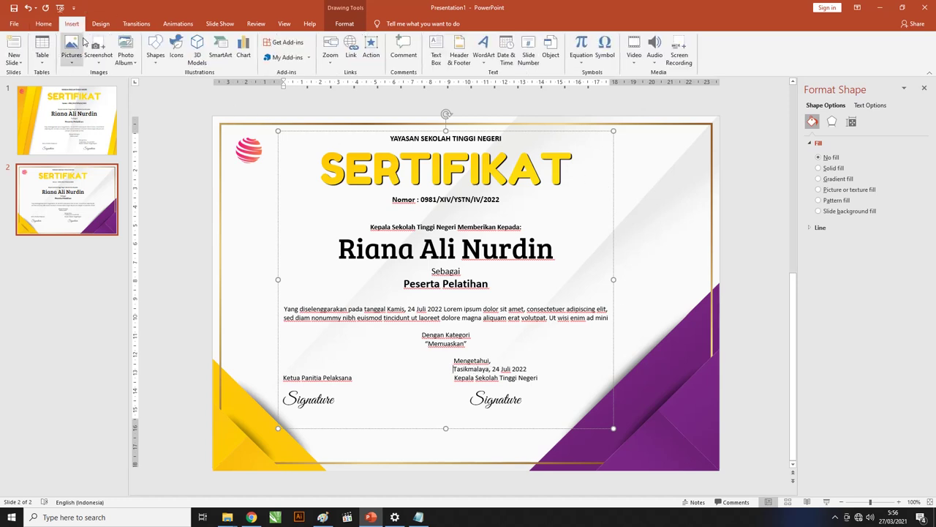
{"action": "left_click", "coordinate": [71, 51]}
{"action": "left_click", "coordinate": [86, 88]}
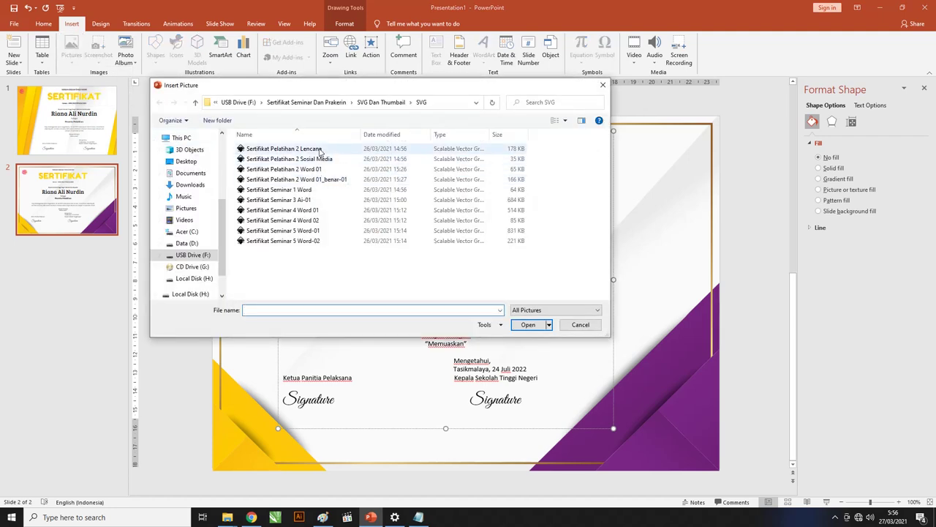
{"action": "left_click", "coordinate": [320, 150]}
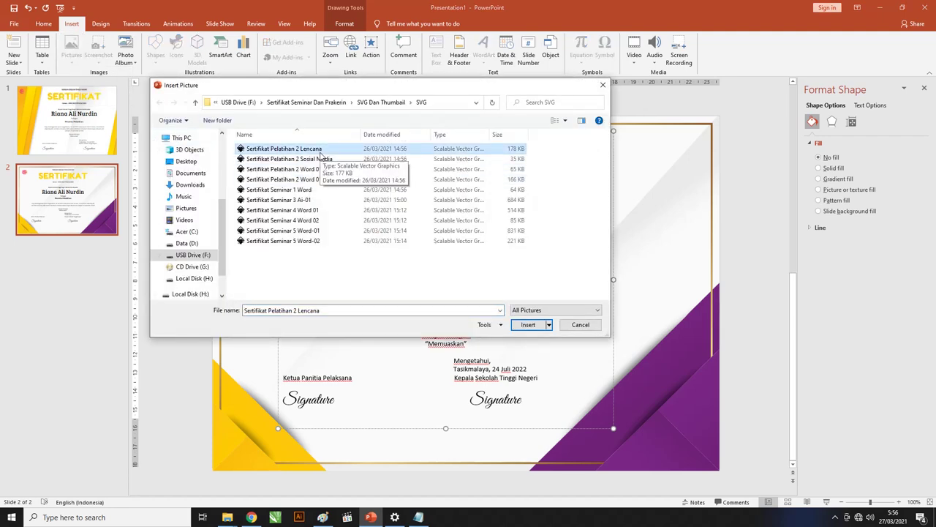
{"action": "left_click", "coordinate": [319, 161], "text": "ctrl"}
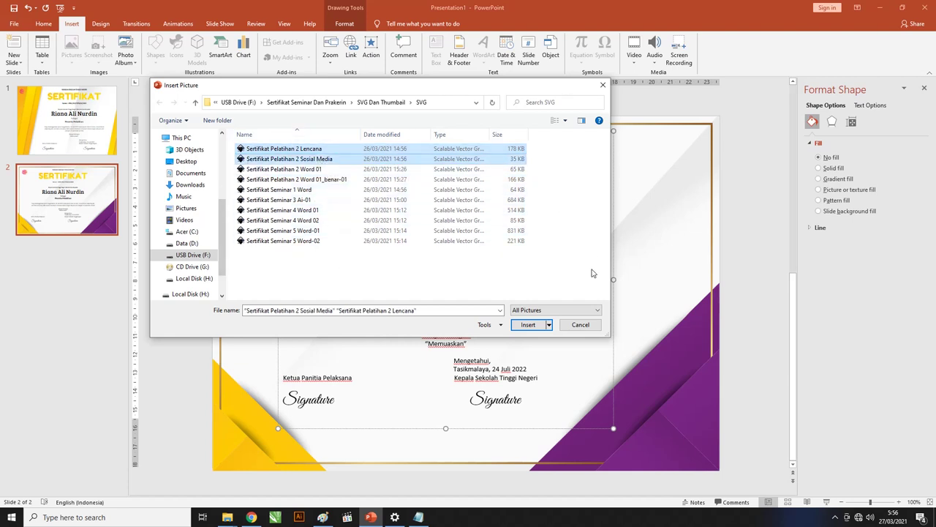
{"action": "left_click", "coordinate": [537, 326]}
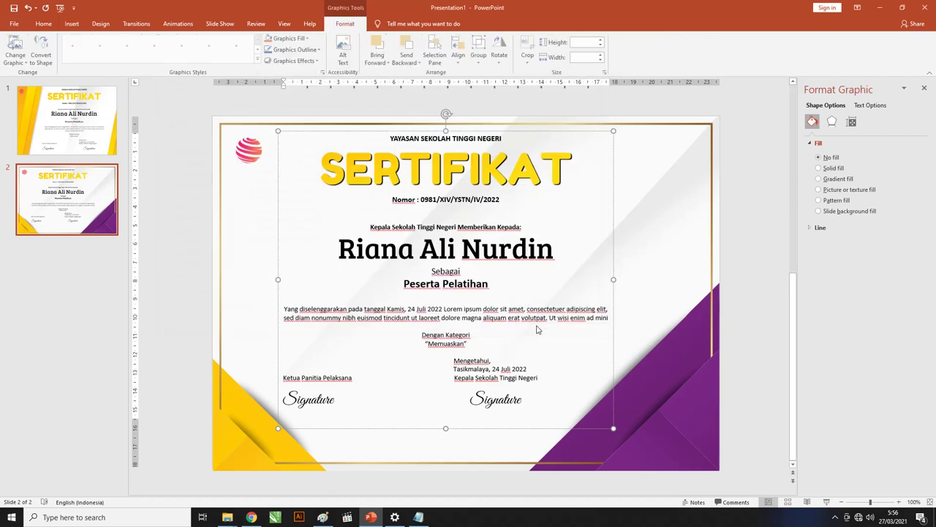
- Shrink the social-media icons and place them in the slide's bottom-right corner
{"action": "left_click", "coordinate": [740, 166]}
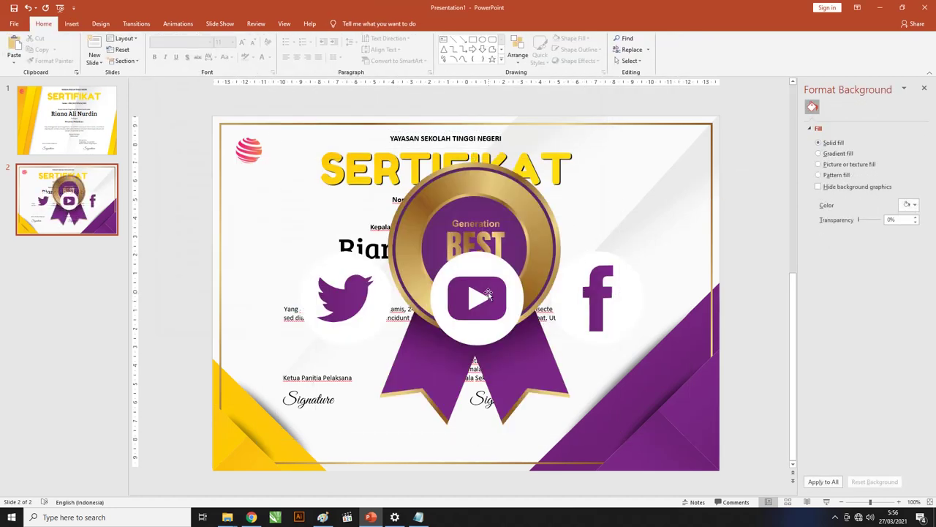
{"action": "left_click", "coordinate": [487, 294]}
{"action": "left_click_drag", "start_coordinate": [692, 160], "coordinate": [360, 371]}
{"action": "mouse_move", "coordinate": [310, 388]}
{"action": "left_mouse_down"}
{"action": "mouse_move", "coordinate": [655, 417]}
{"action": "mouse_move", "coordinate": [669, 443]}
{"action": "left_mouse_up"}
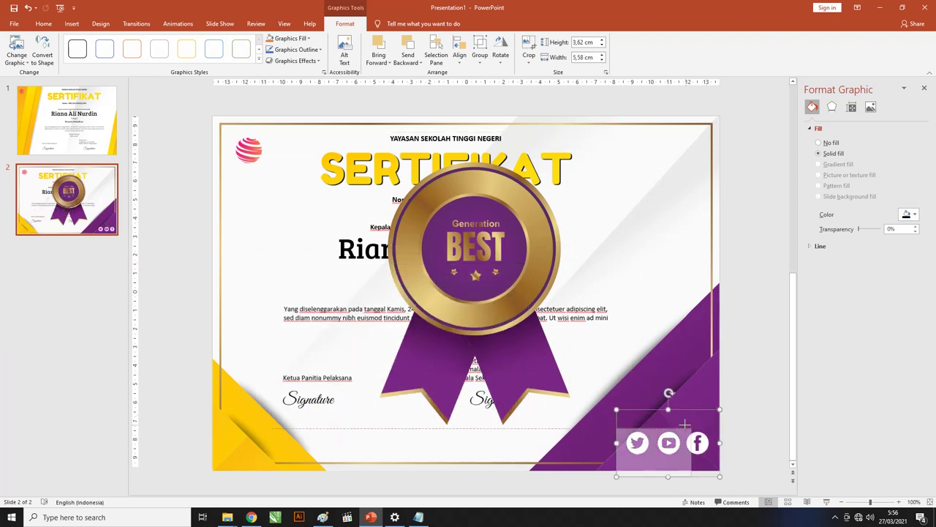
{"action": "mouse_move", "coordinate": [720, 409]}
{"action": "left_mouse_down"}
{"action": "mouse_move", "coordinate": [691, 428]}
{"action": "mouse_move", "coordinate": [704, 425]}
{"action": "left_mouse_up"}
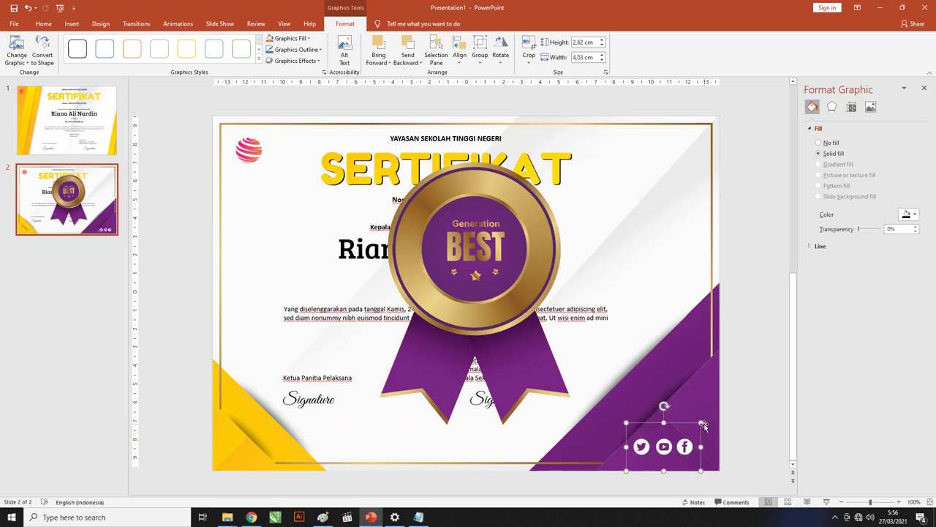
{"action": "left_click", "coordinate": [700, 427]}
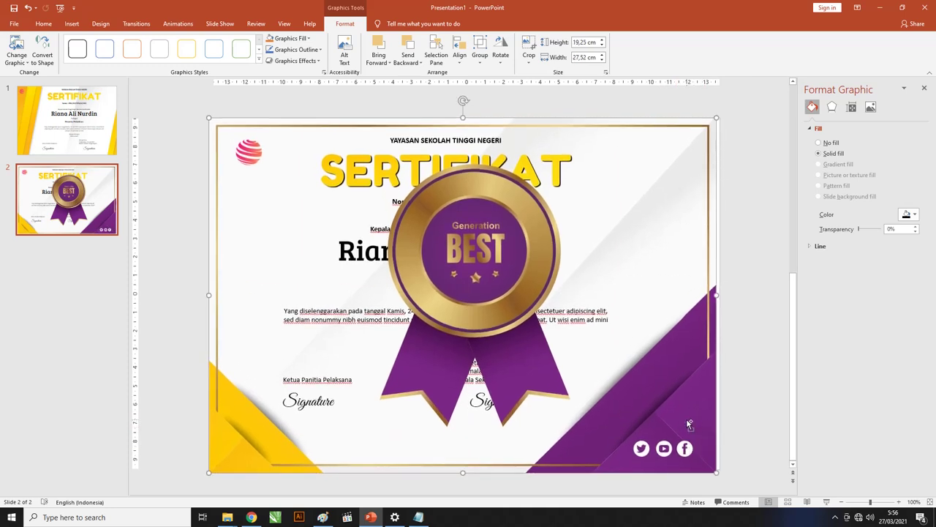
{"action": "key", "text": "Right"}
{"action": "left_click", "coordinate": [679, 450]}
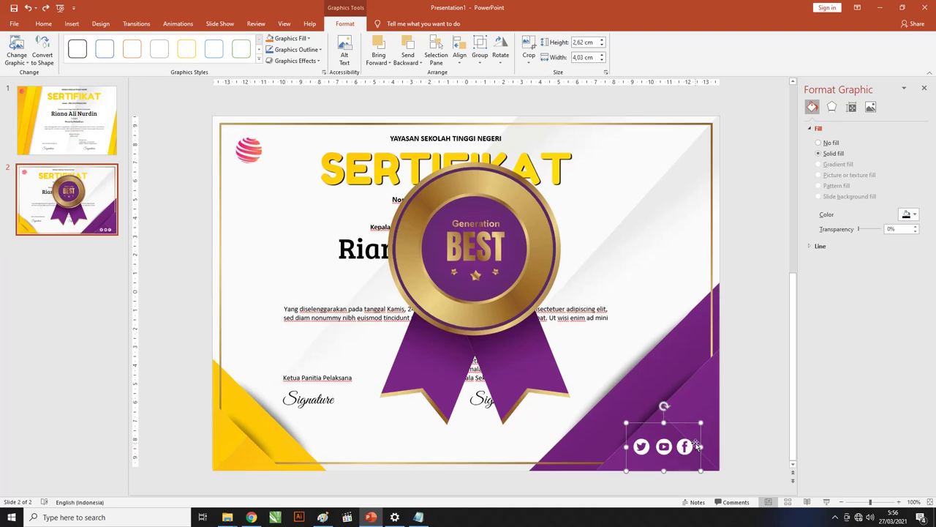
{"action": "left_click_drag", "start_coordinate": [701, 422], "coordinate": [677, 450]}
- Shrink the gold BEST badge and place it right of the name, then select the SERTIFIKAT title
{"action": "left_click", "coordinate": [586, 391]}
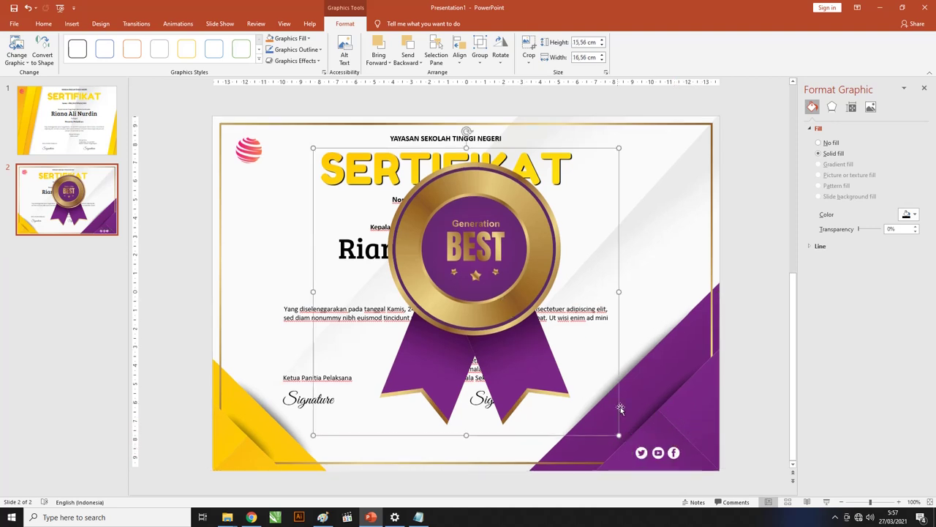
{"action": "left_click_drag", "start_coordinate": [619, 435], "coordinate": [383, 257]}
{"action": "left_click_drag", "start_coordinate": [363, 182], "coordinate": [636, 233]}
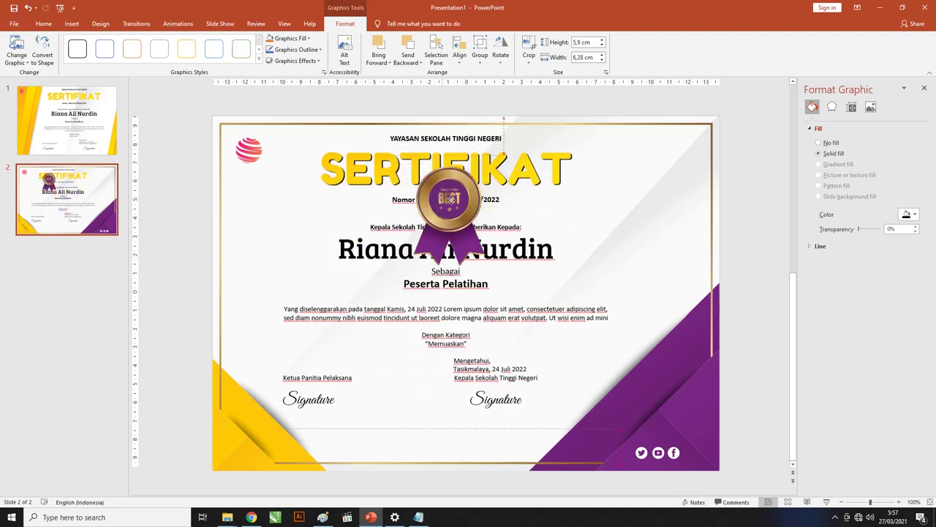
{"action": "left_click", "coordinate": [748, 198]}
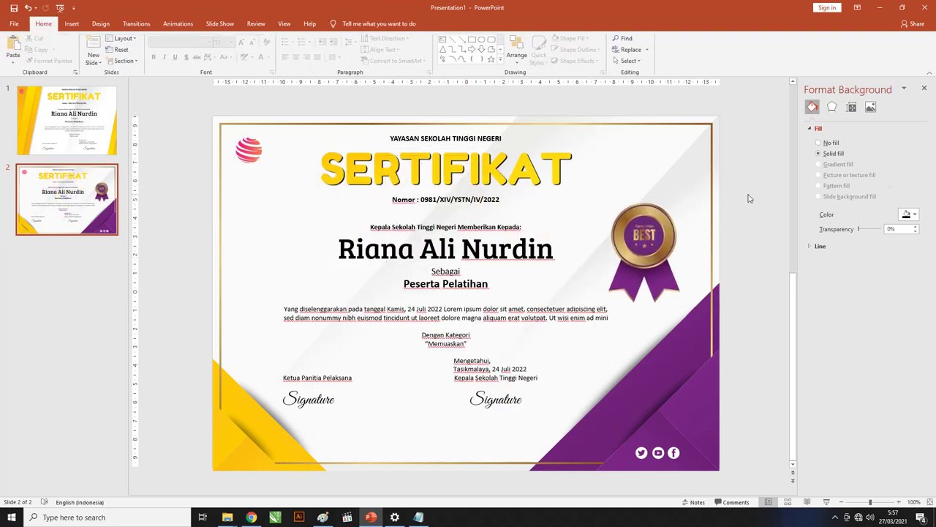
{"action": "left_click", "coordinate": [465, 188]}
{"action": "left_click_drag", "start_coordinate": [320, 170], "coordinate": [582, 171]}
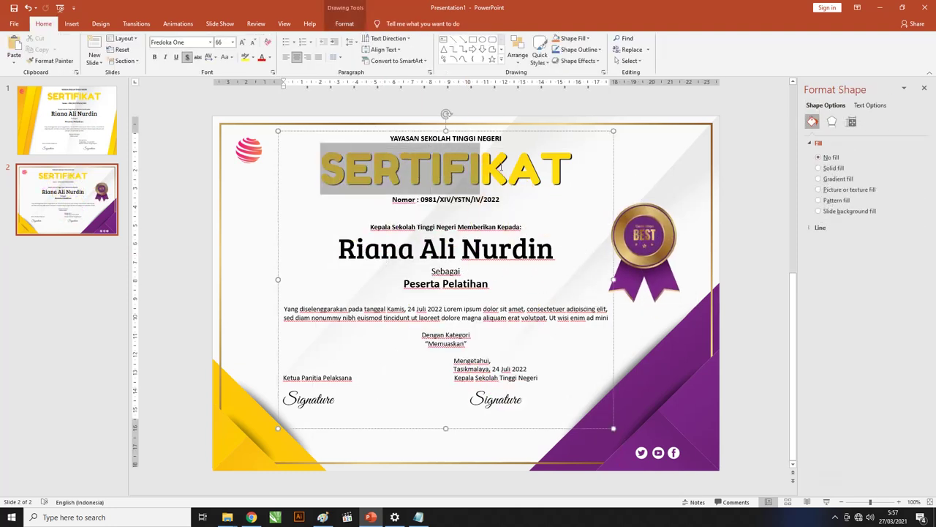
- Set the SERTIFIKAT title's font to Bree Serif
{"action": "left_click", "coordinate": [199, 43]}
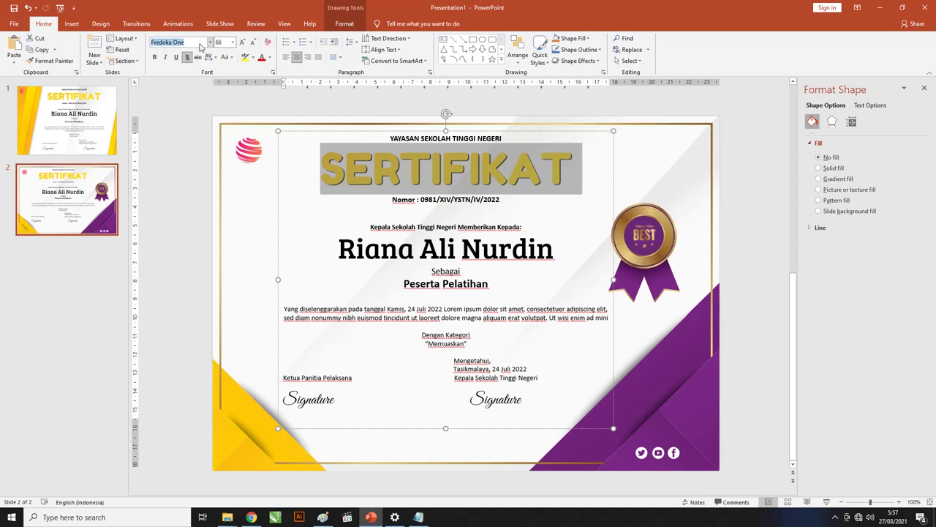
{"action": "key", "text": "Return"}
{"action": "left_click", "coordinate": [201, 45]}
{"action": "key", "text": "Down"}
{"action": "key", "text": "Return"}
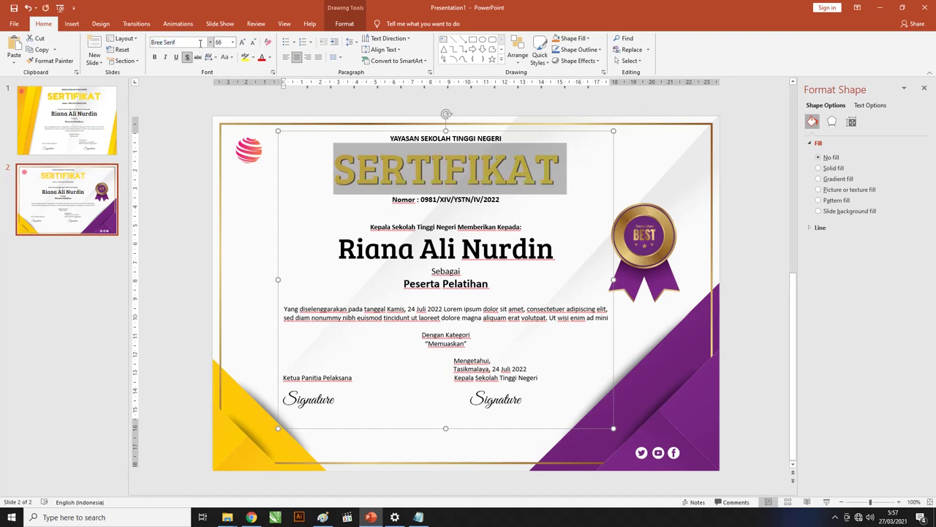
- Set the recipient's name in the Great Vibes script font
{"action": "left_click_drag", "start_coordinate": [336, 249], "coordinate": [557, 249]}
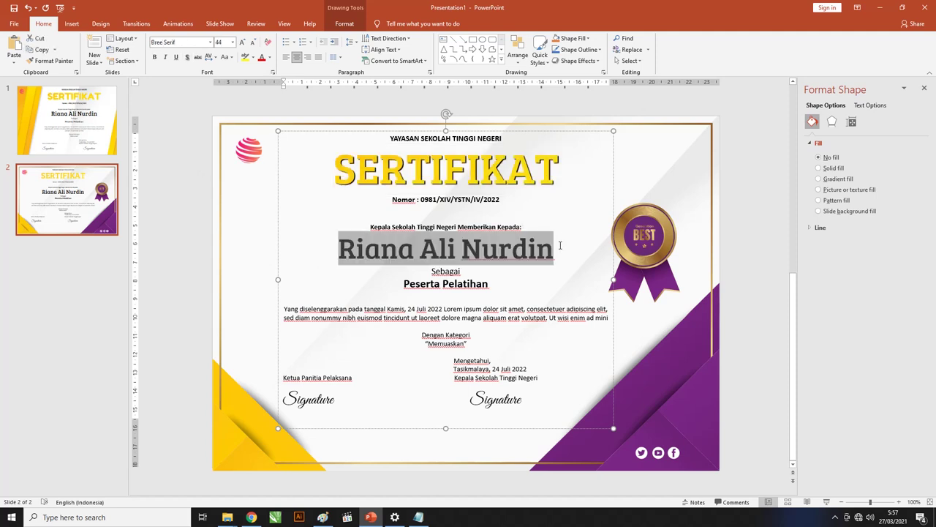
{"action": "left_click", "coordinate": [189, 45]}
{"action": "type", "text": "Great Vibes"}
{"action": "key", "text": "Return"}
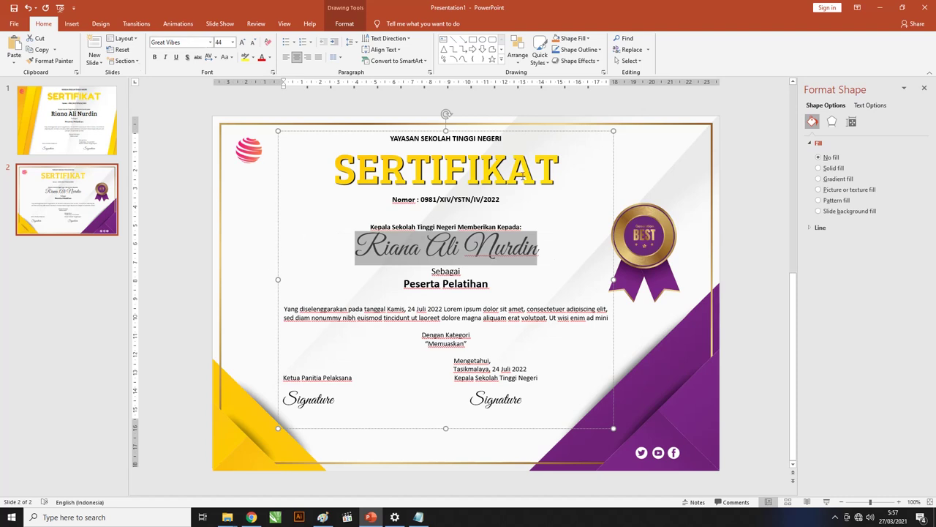
{"action": "left_click", "coordinate": [748, 189]}
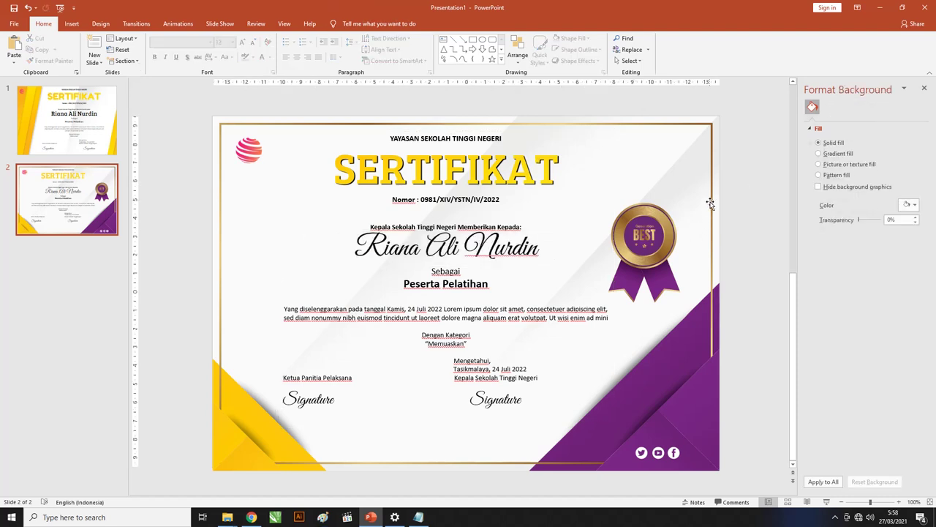
- Select the SERTIFIKAT title text and set its first gradient stop to purple
{"action": "left_click", "coordinate": [472, 173]}
{"action": "left_click_drag", "start_coordinate": [337, 165], "coordinate": [572, 168]}
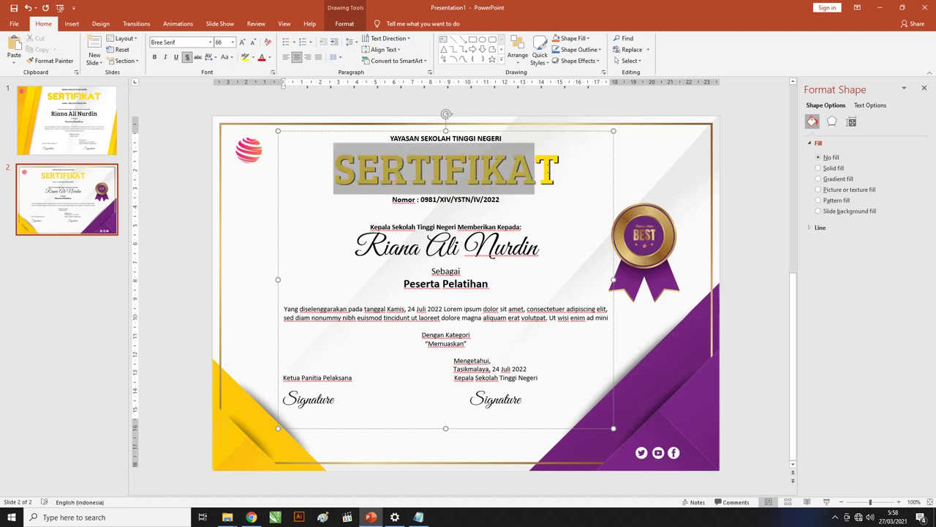
{"action": "left_click", "coordinate": [855, 106]}
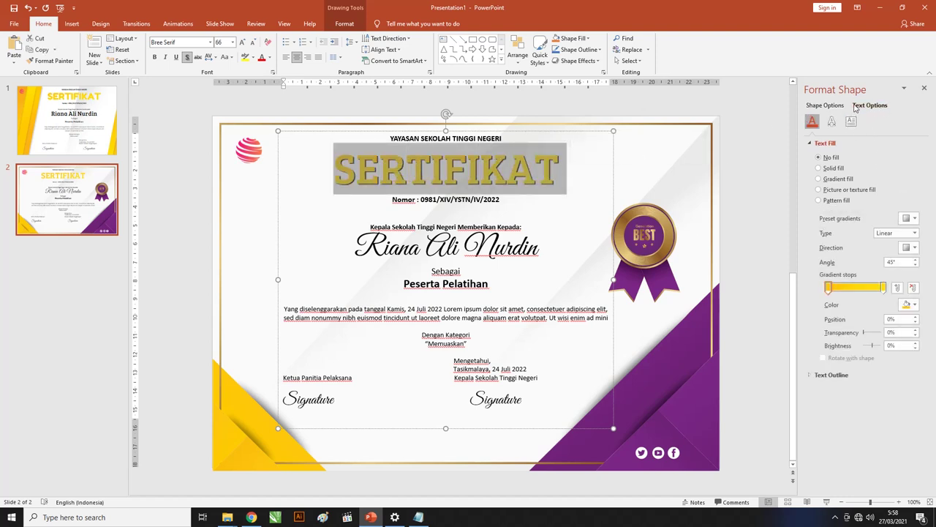
{"action": "left_click", "coordinate": [832, 291]}
{"action": "left_click", "coordinate": [917, 307]}
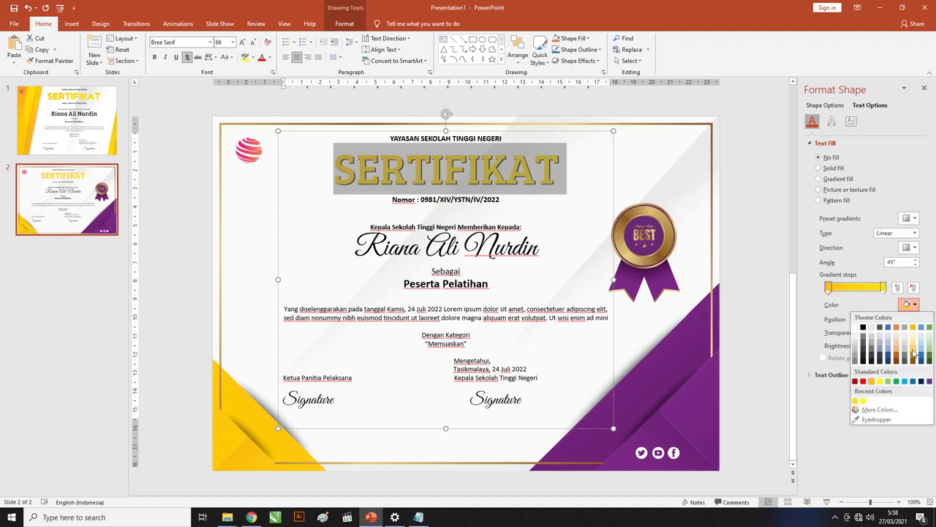
{"action": "left_click", "coordinate": [926, 383]}
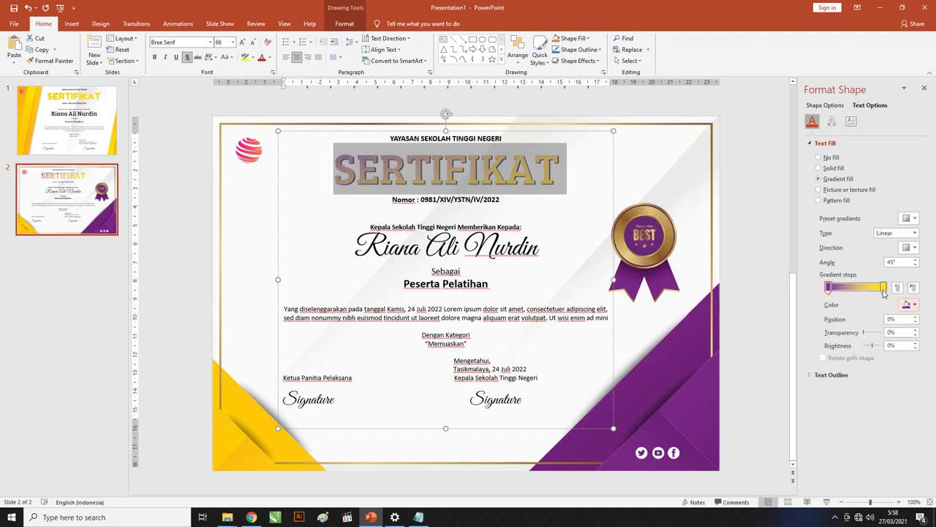
- Add a purple middle gradient stop and make the right stop purple too
{"action": "left_click", "coordinate": [853, 287]}
{"action": "left_click", "coordinate": [915, 306]}
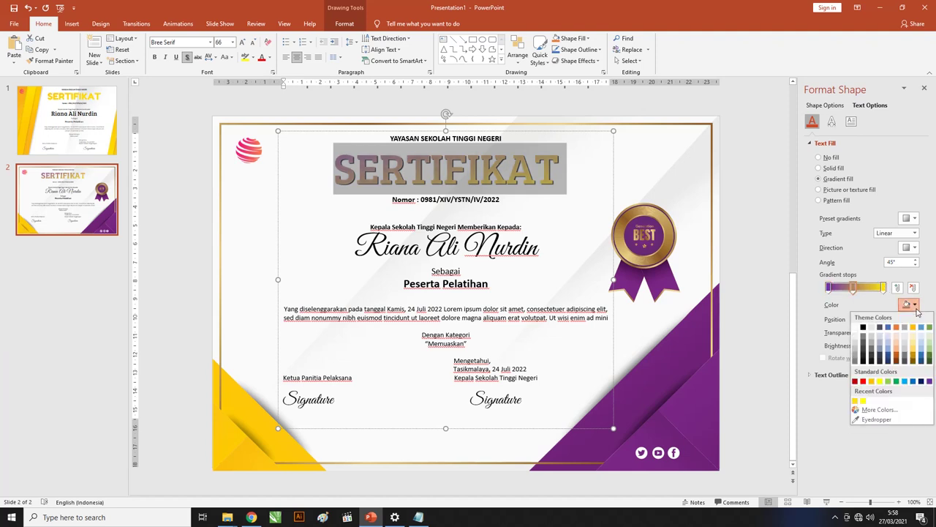
{"action": "left_click", "coordinate": [930, 382]}
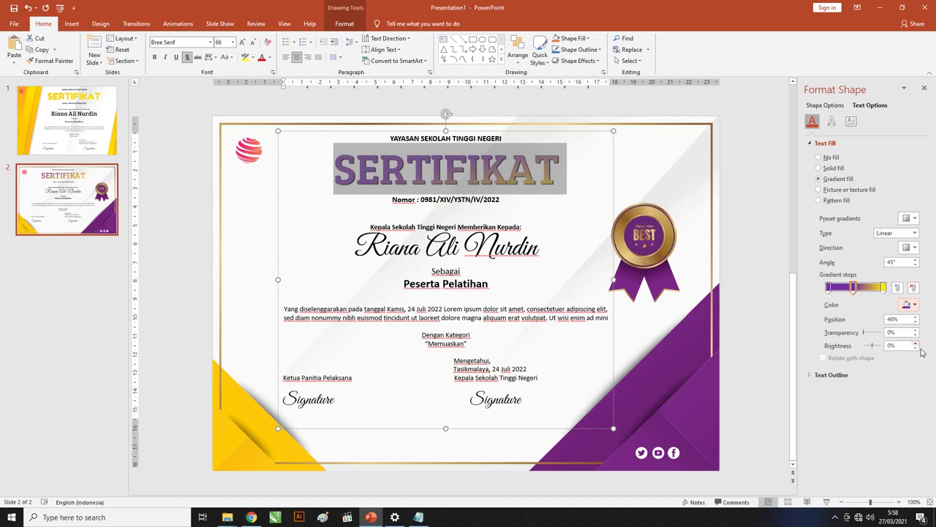
{"action": "left_click", "coordinate": [884, 287]}
{"action": "left_click", "coordinate": [915, 306]}
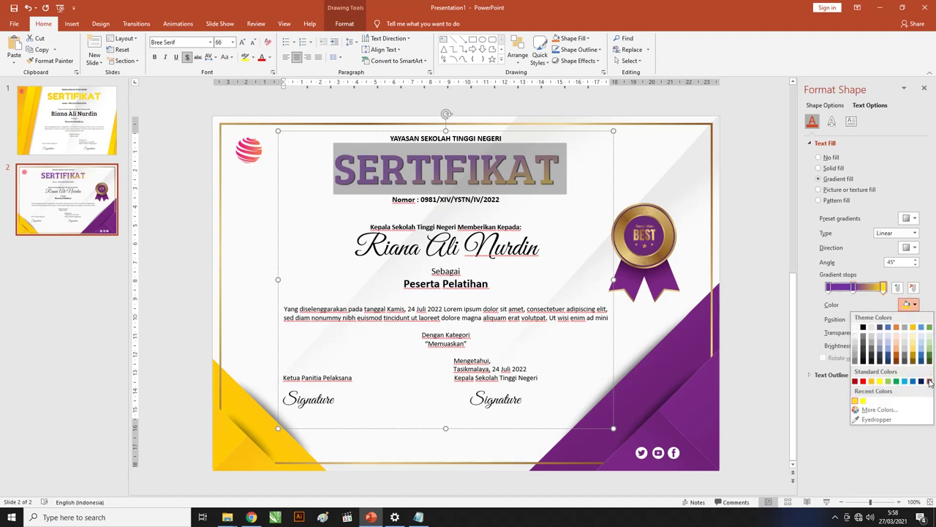
{"action": "left_click", "coordinate": [930, 382]}
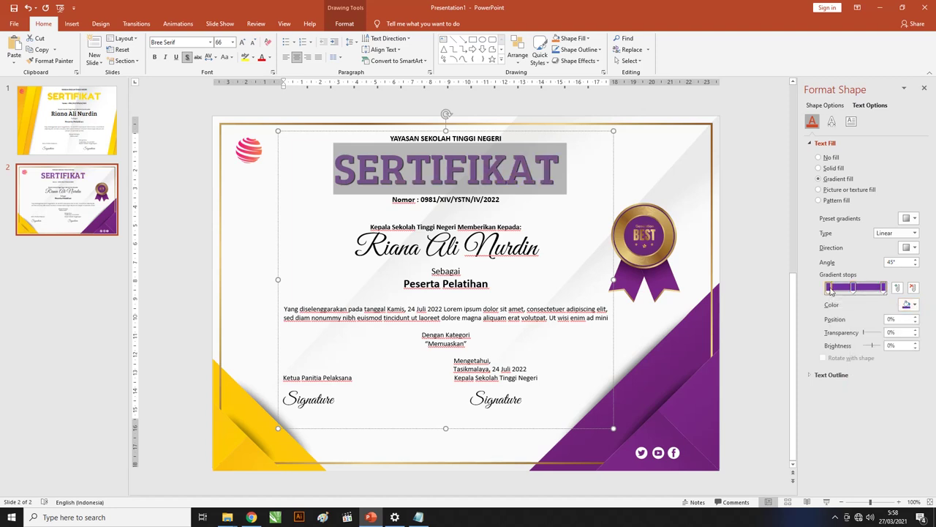
{"action": "left_click", "coordinate": [828, 287]}
{"action": "left_click", "coordinate": [915, 306]}
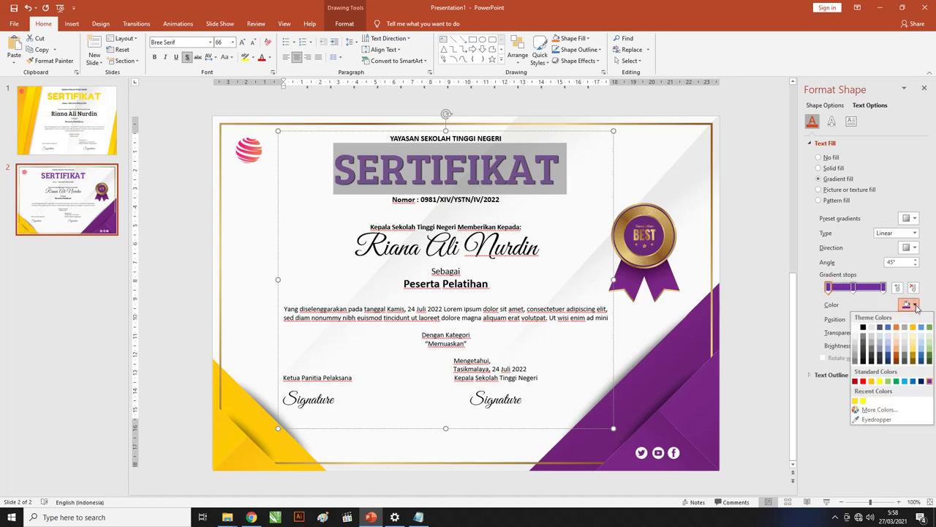
- Darken the left and right gradient stops to custom deep purples (#461E64, #481F67)
{"action": "left_click", "coordinate": [907, 412]}
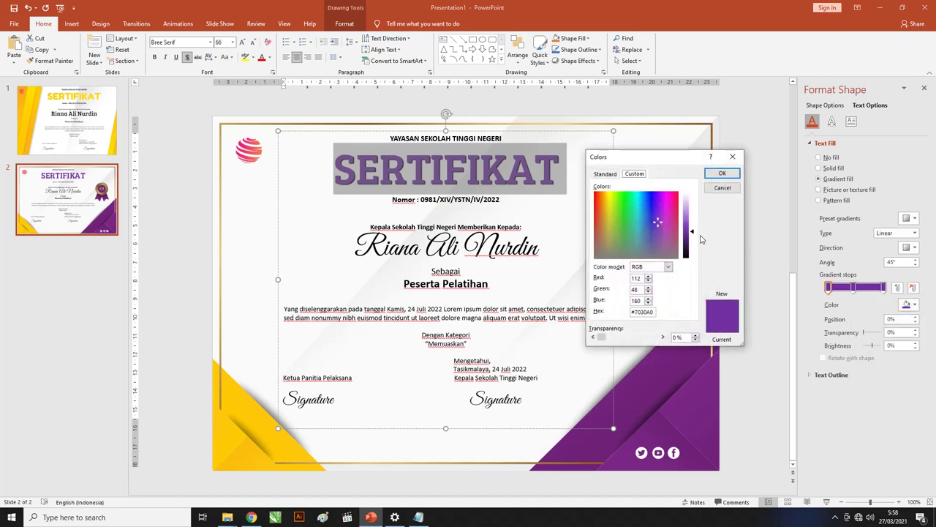
{"action": "left_click_drag", "start_coordinate": [693, 234], "coordinate": [693, 244]}
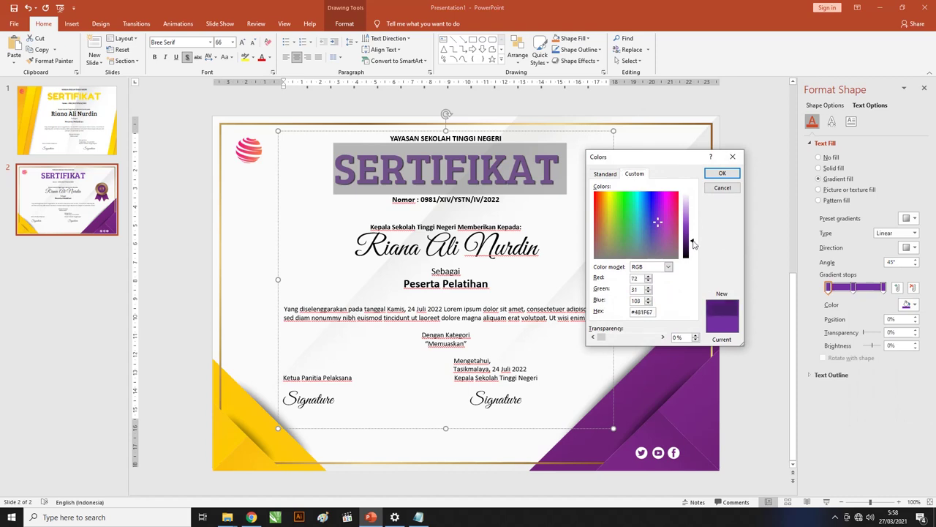
{"action": "left_click", "coordinate": [721, 173]}
{"action": "left_click", "coordinate": [884, 287]}
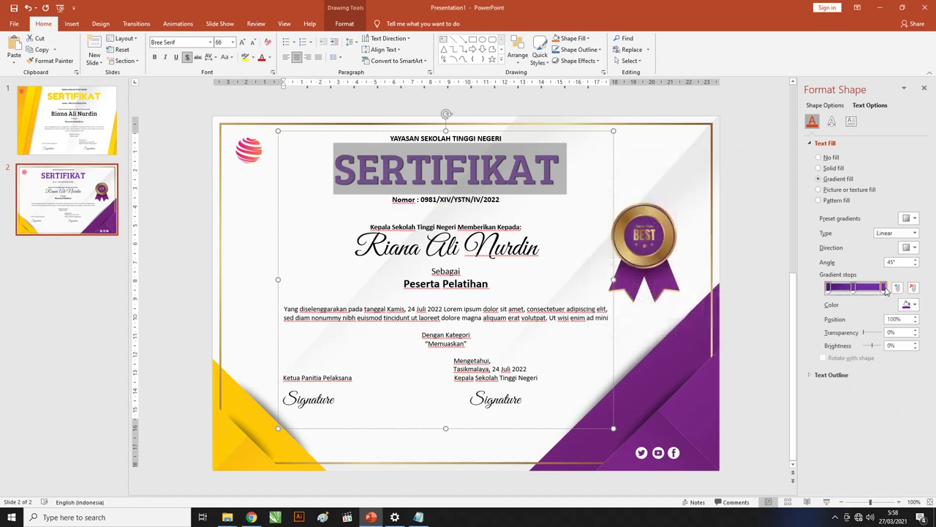
{"action": "left_click", "coordinate": [915, 304]}
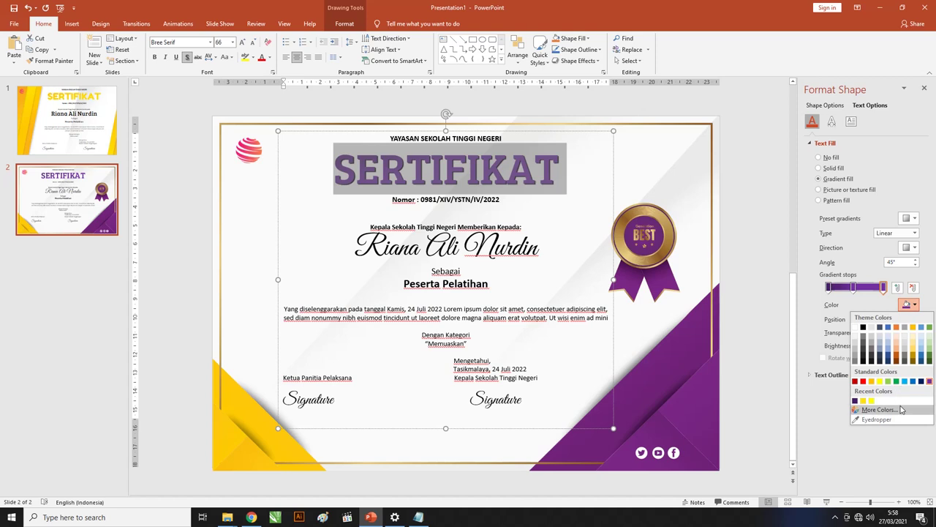
{"action": "left_click", "coordinate": [902, 408]}
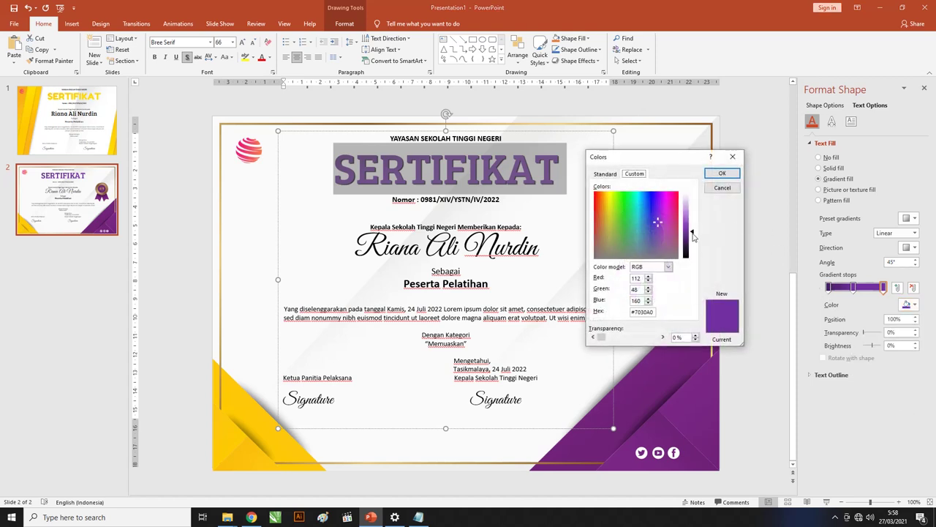
{"action": "left_click_drag", "start_coordinate": [694, 236], "coordinate": [694, 244]}
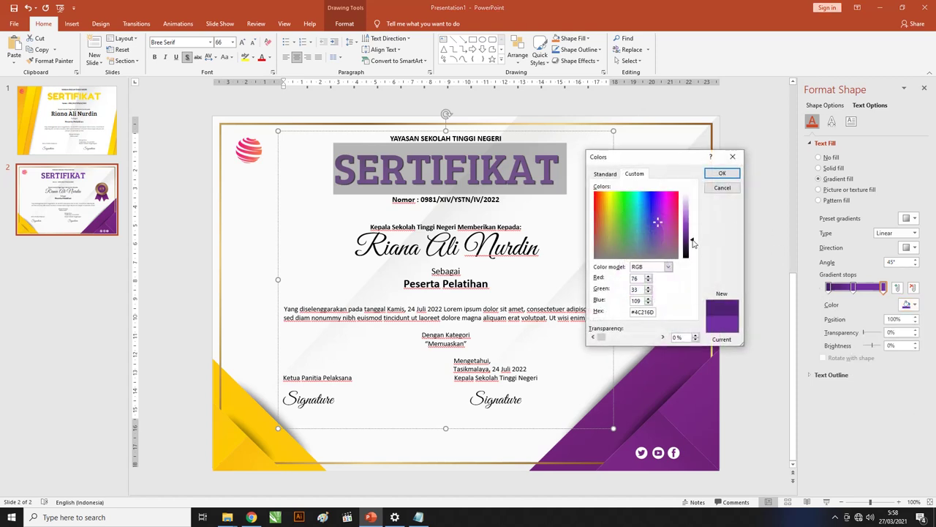
{"action": "left_click", "coordinate": [720, 174]}
- Deselect the title to view the finished certificate slide
{"action": "left_click", "coordinate": [504, 173]}
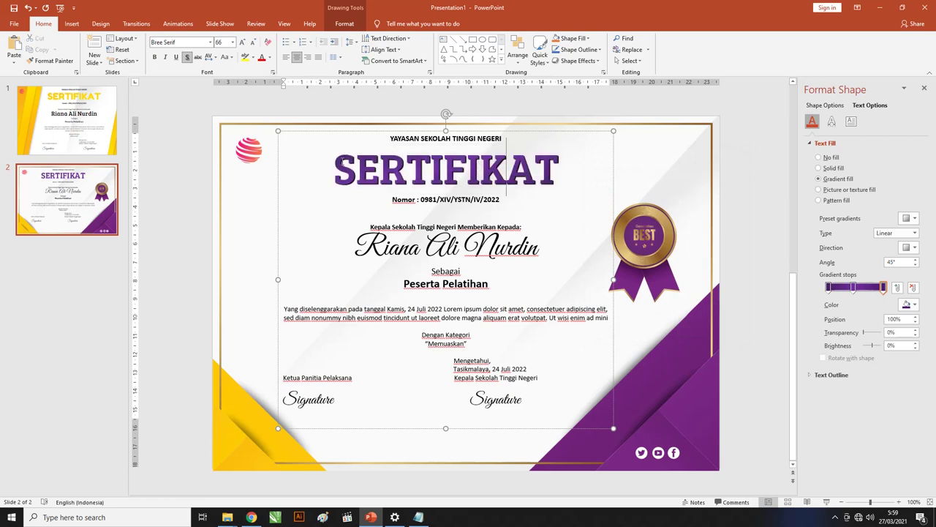
{"action": "left_click", "coordinate": [70, 128]}
{"action": "left_click", "coordinate": [69, 196]}
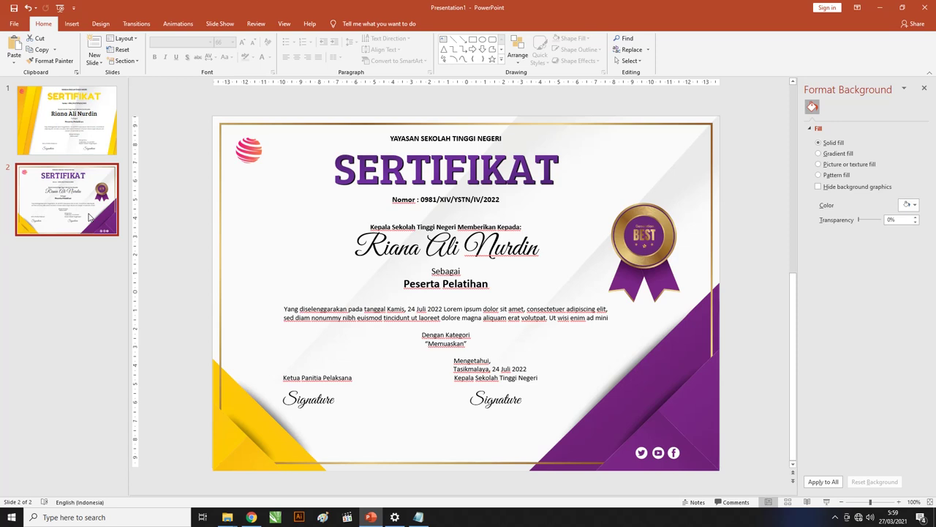
- Duplicate slide 2 as a new slide 3 and delete its BEST badge
{"action": "key", "text": "ctrl+d"}
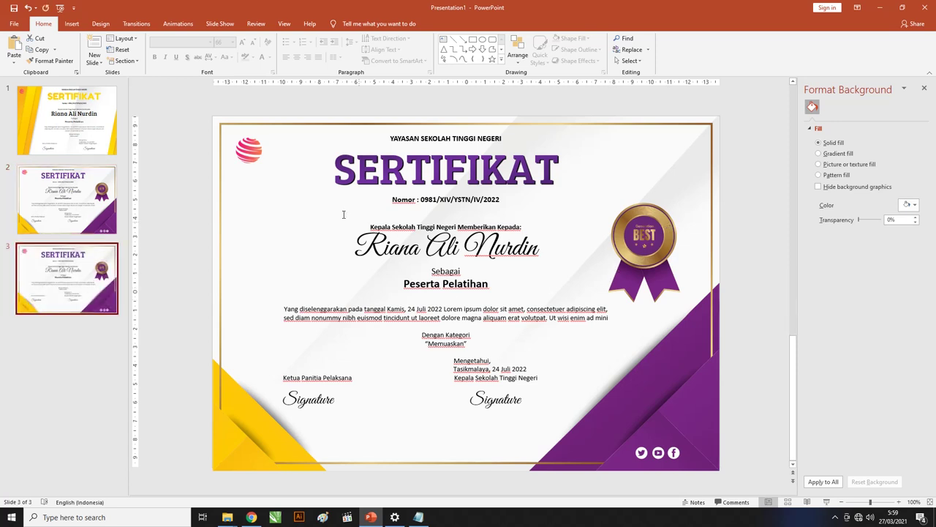
{"action": "left_click", "coordinate": [660, 238]}
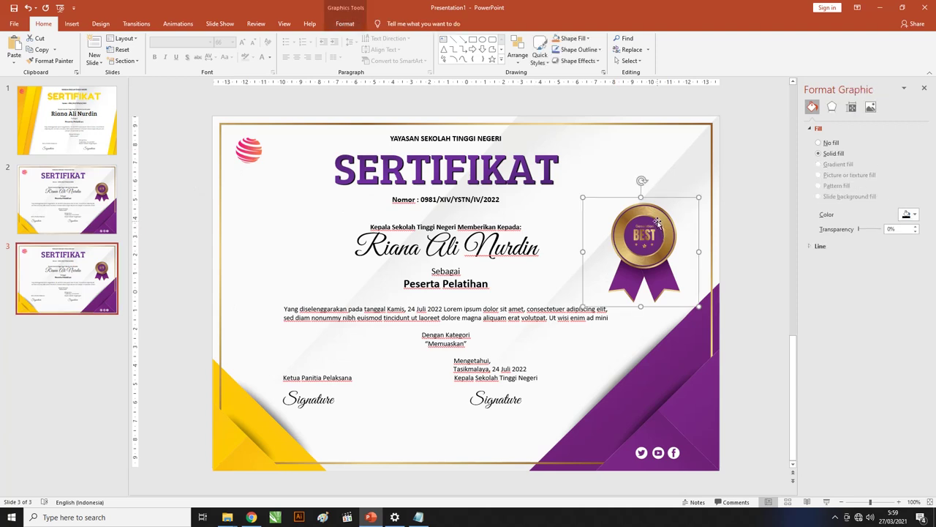
{"action": "key", "text": "Delete"}
- Replace slide 3's background graphic with the orange wavy Sertifikat Seminar 3 Ai-01 design
{"action": "left_click", "coordinate": [661, 211]}
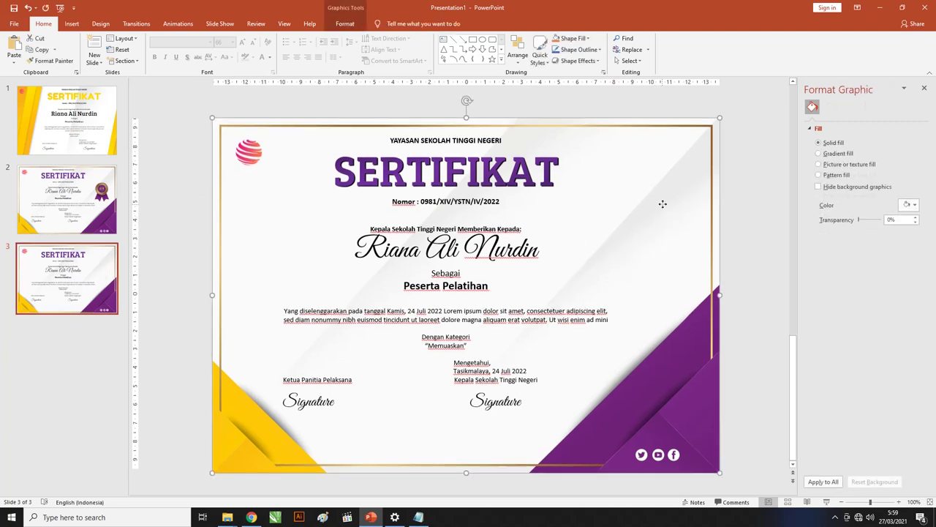
{"action": "right_click", "coordinate": [630, 183]}
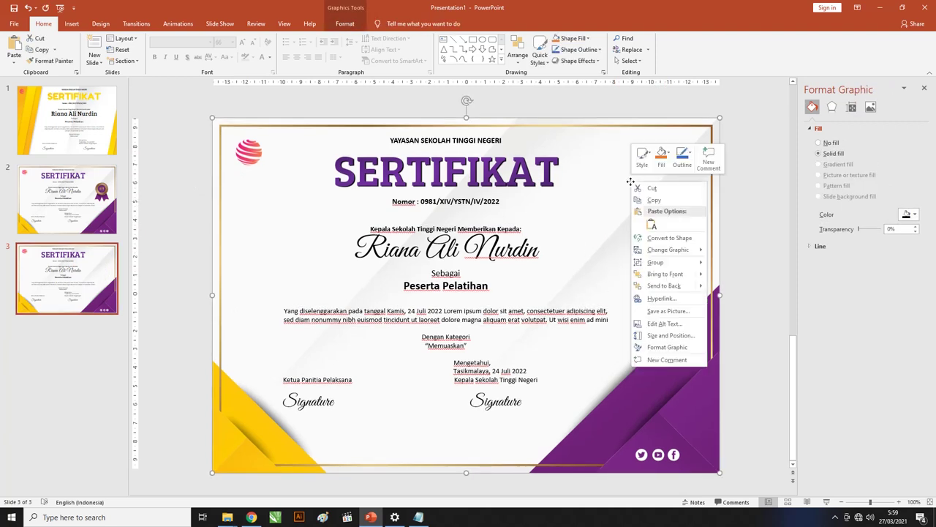
{"action": "mouse_move", "coordinate": [668, 250]}
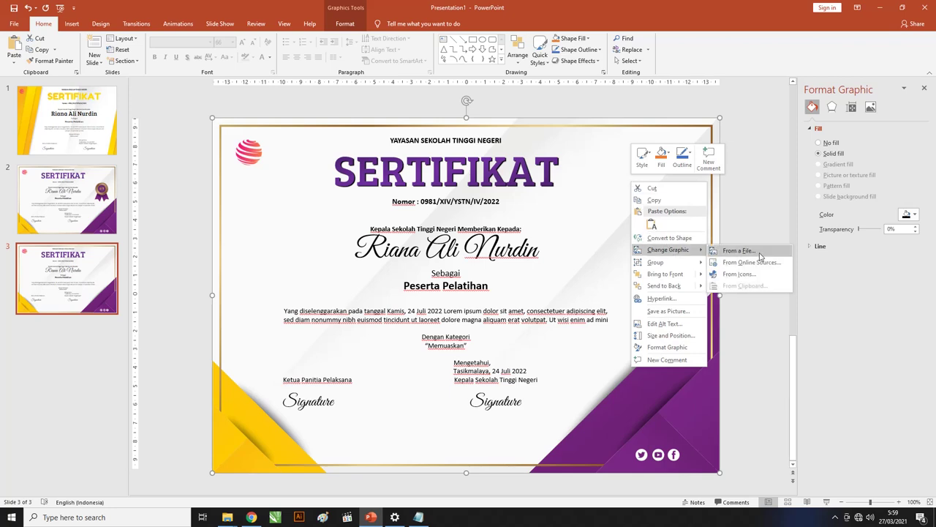
{"action": "left_click", "coordinate": [738, 251]}
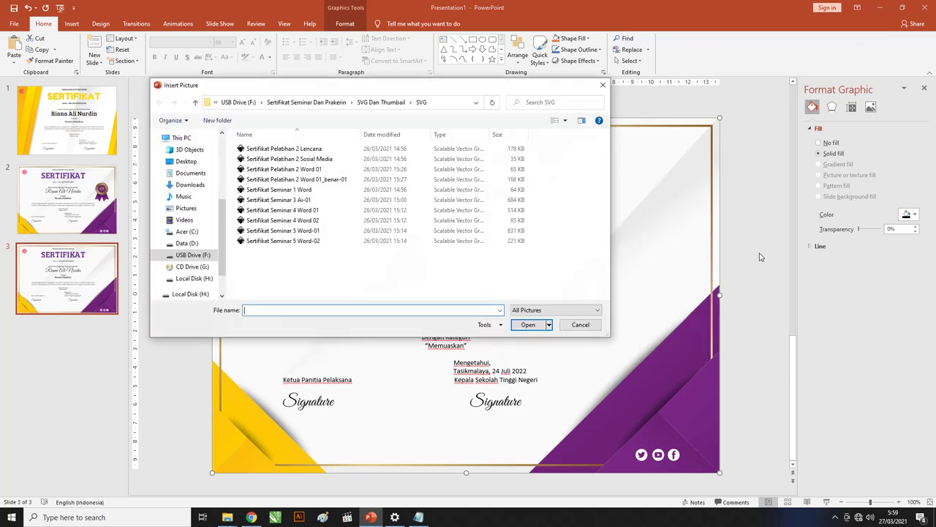
{"action": "left_click_drag", "start_coordinate": [421, 90], "coordinate": [403, 87]}
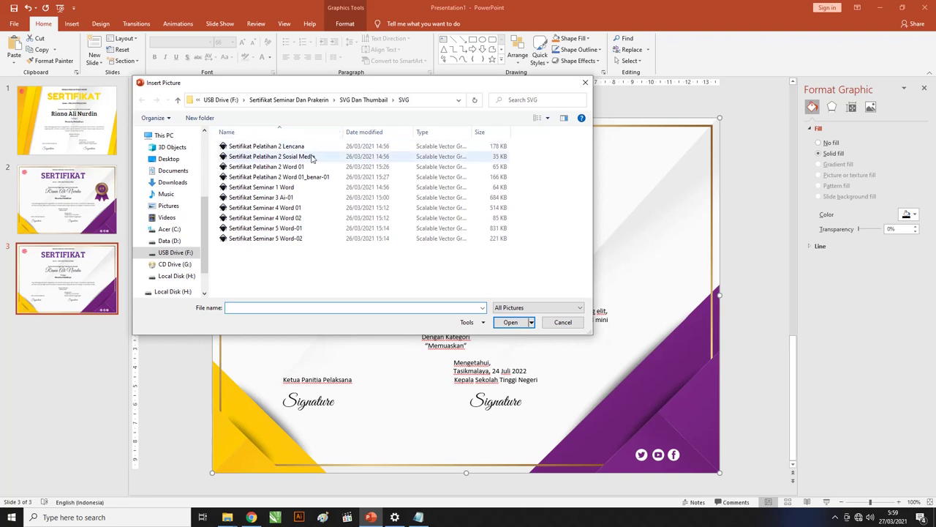
{"action": "left_click", "coordinate": [293, 198]}
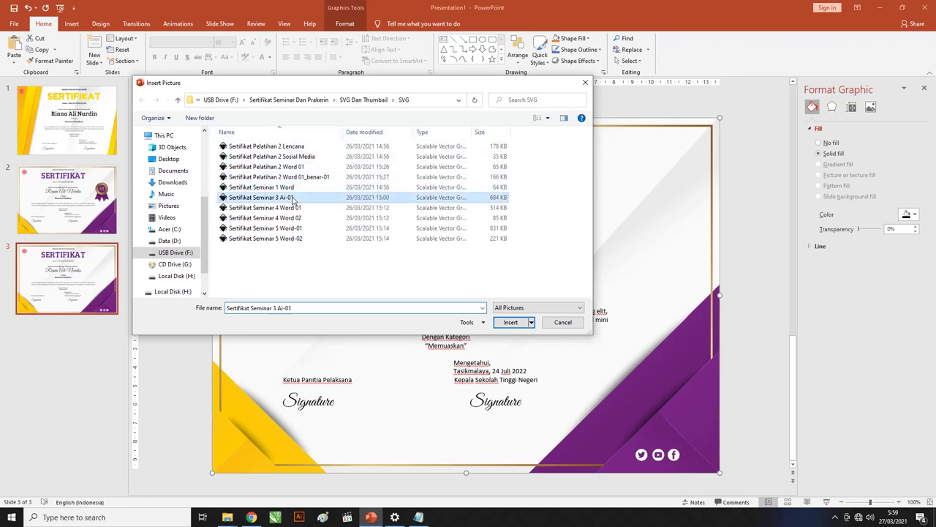
{"action": "left_click", "coordinate": [513, 322]}
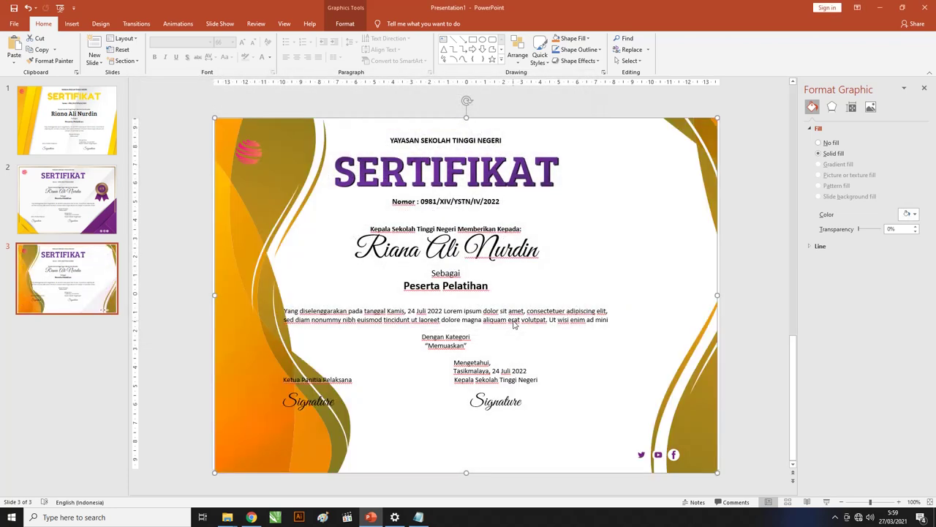
- Move the certificate text right and give the SERTIFIKAT title a gold preset gradient fill
{"action": "left_click", "coordinate": [493, 212]}
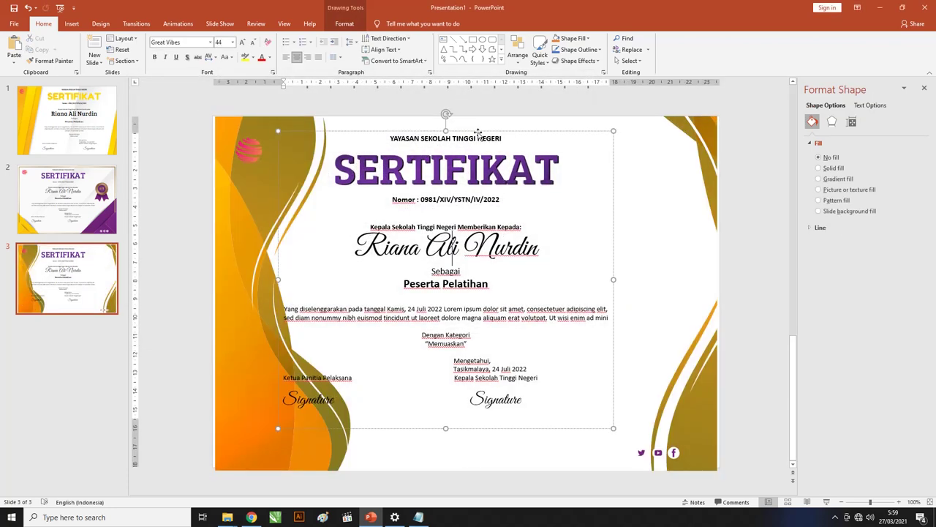
{"action": "left_click_drag", "start_coordinate": [477, 133], "coordinate": [533, 139]}
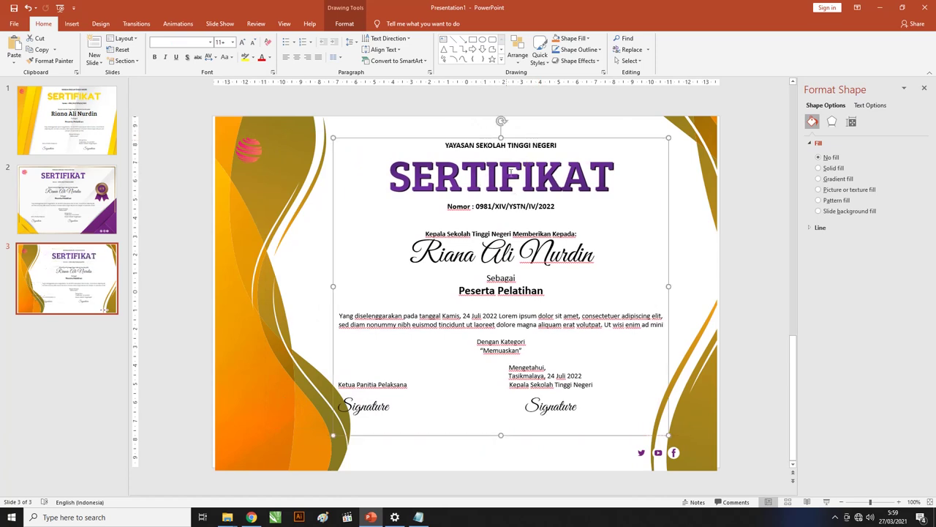
{"action": "left_click_drag", "start_coordinate": [389, 169], "coordinate": [613, 169]}
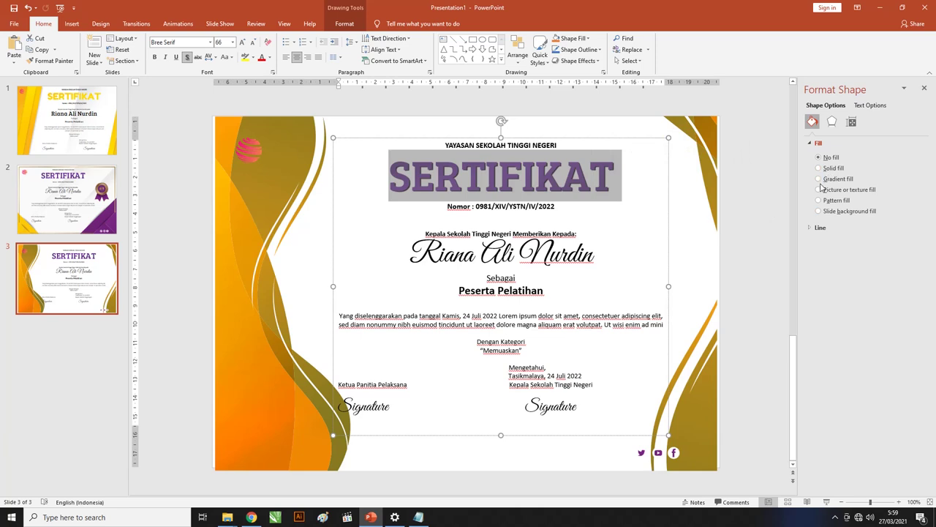
{"action": "left_click", "coordinate": [870, 105]}
{"action": "left_click", "coordinate": [820, 179]}
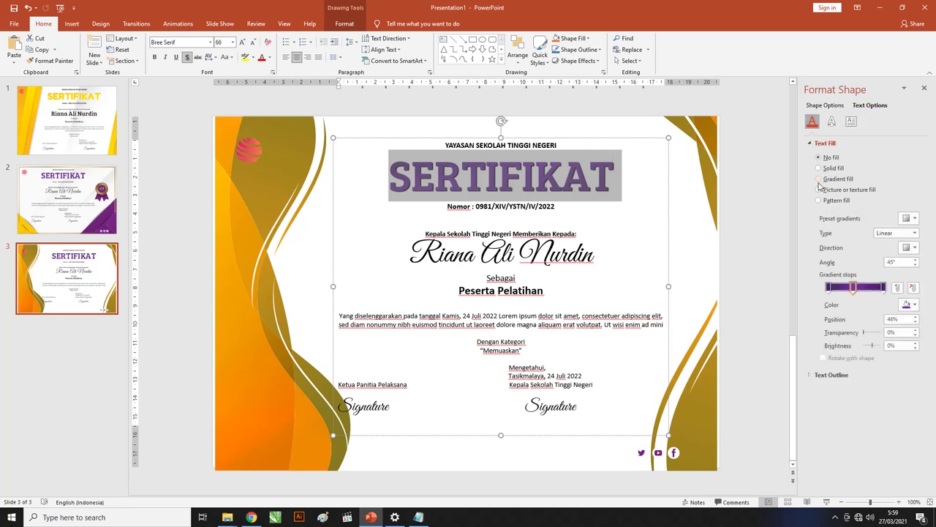
{"action": "left_click", "coordinate": [820, 179]}
{"action": "left_click", "coordinate": [913, 220]}
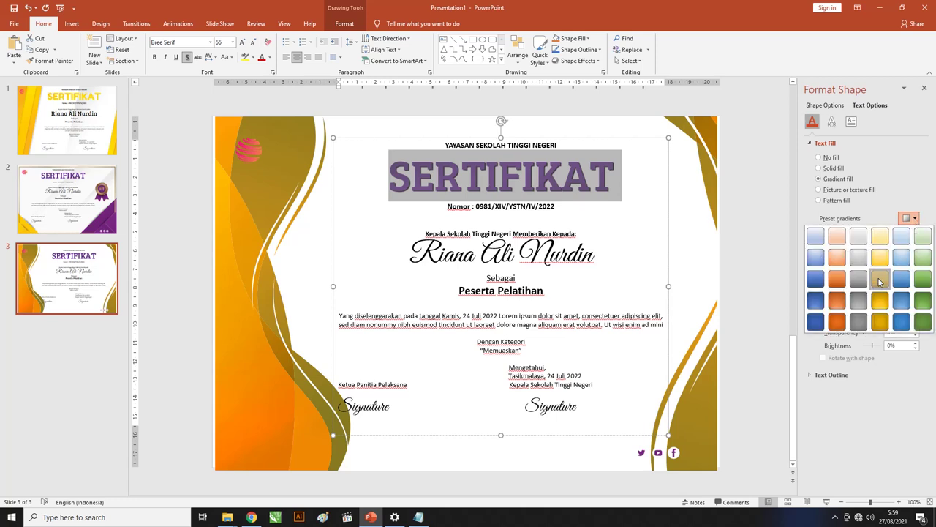
{"action": "left_click", "coordinate": [880, 279]}
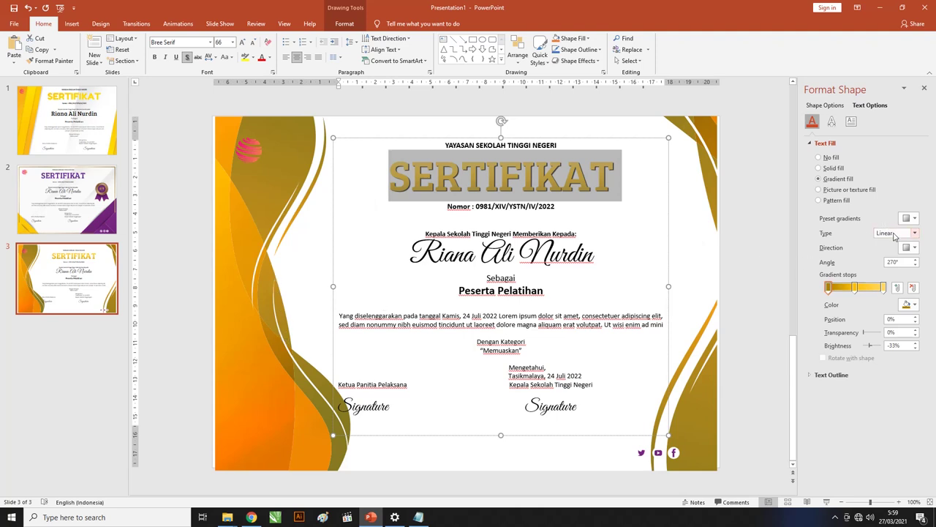
- Set the SERTIFIKAT gold gradient direction to 315°
{"action": "left_click", "coordinate": [915, 247]}
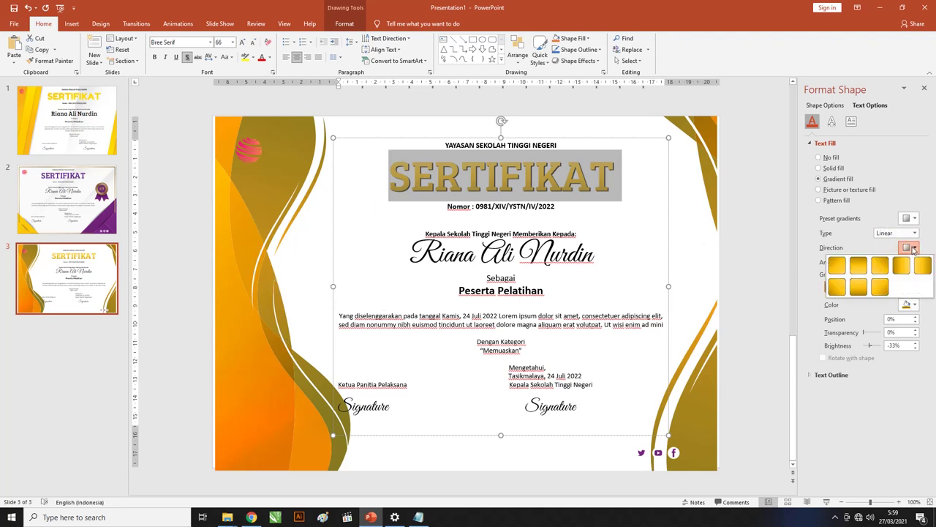
{"action": "left_click", "coordinate": [841, 287]}
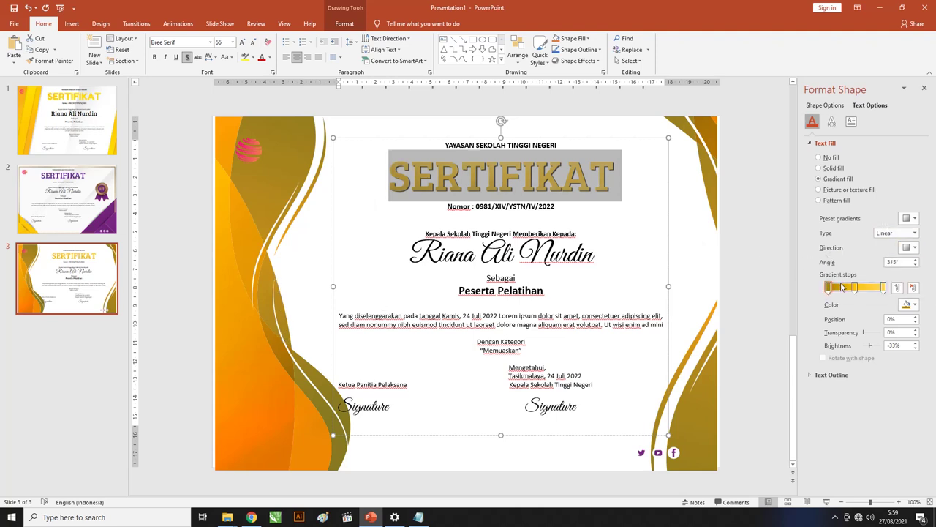
{"action": "left_click", "coordinate": [616, 208]}
{"action": "left_click", "coordinate": [730, 272]}
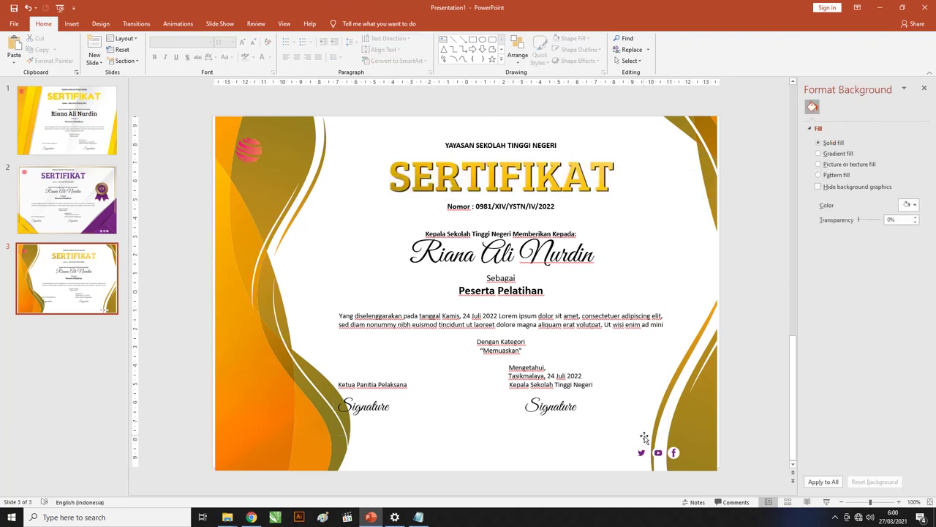
{"action": "left_click", "coordinate": [673, 454]}
- Delete the social-media icons and nudge the main text box and red logo right
{"action": "key", "text": "Delete"}
{"action": "left_click", "coordinate": [475, 256]}
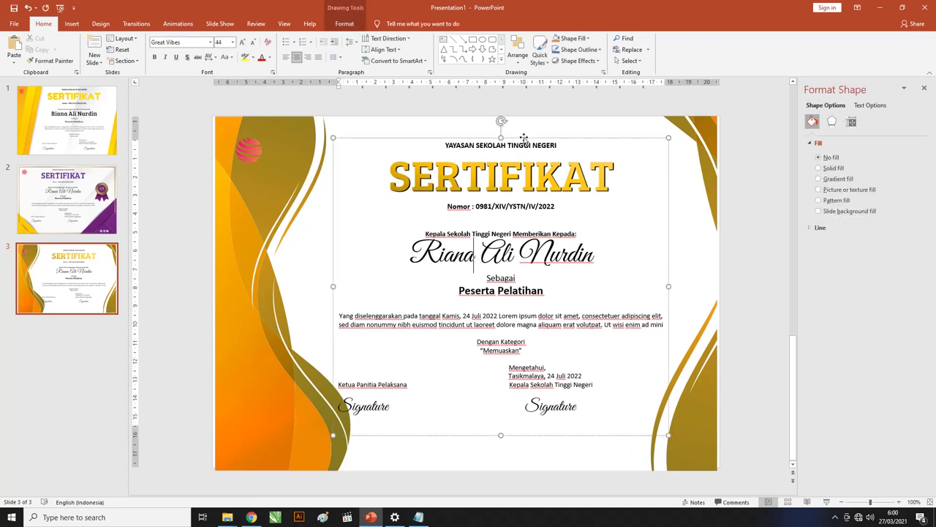
{"action": "left_click_drag", "start_coordinate": [524, 138], "coordinate": [537, 143]}
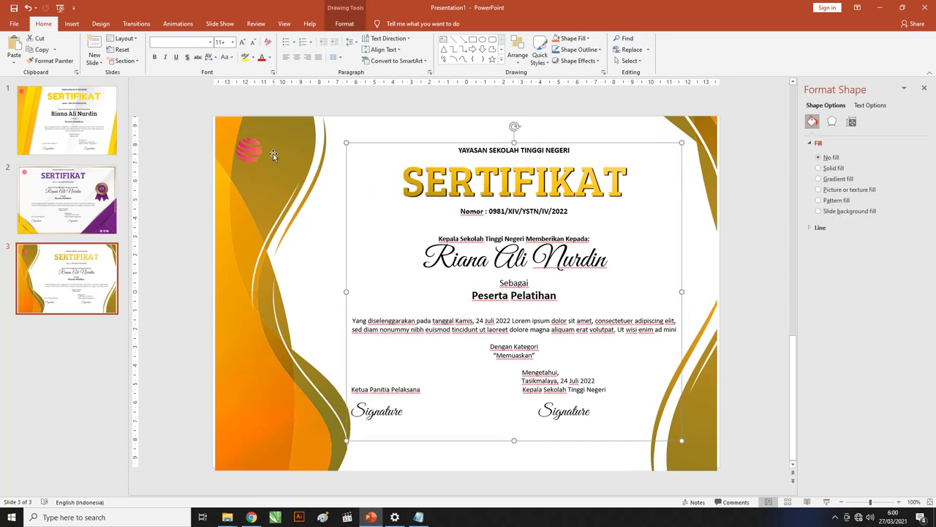
{"action": "left_click_drag", "start_coordinate": [249, 151], "coordinate": [285, 143]}
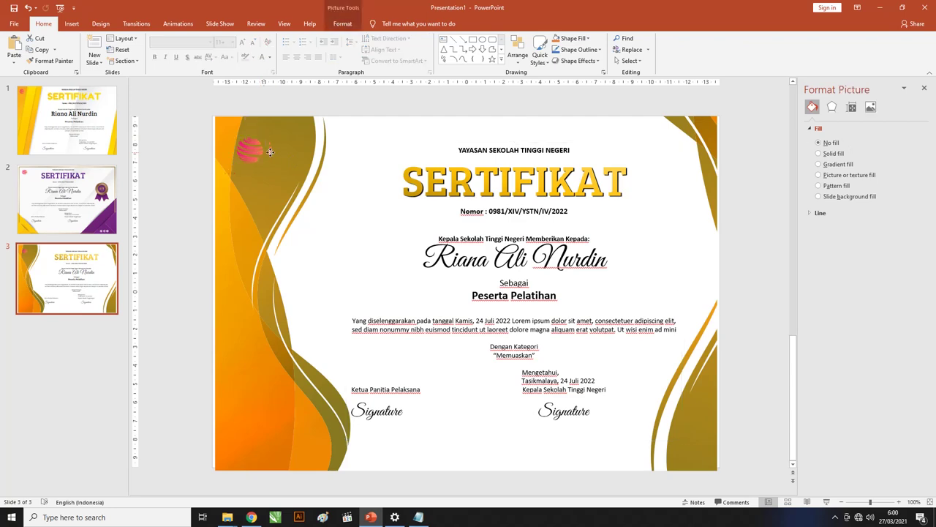
- Stretch the orange background graphic's left, right and top edges to cover the slide
{"action": "left_click", "coordinate": [248, 187]}
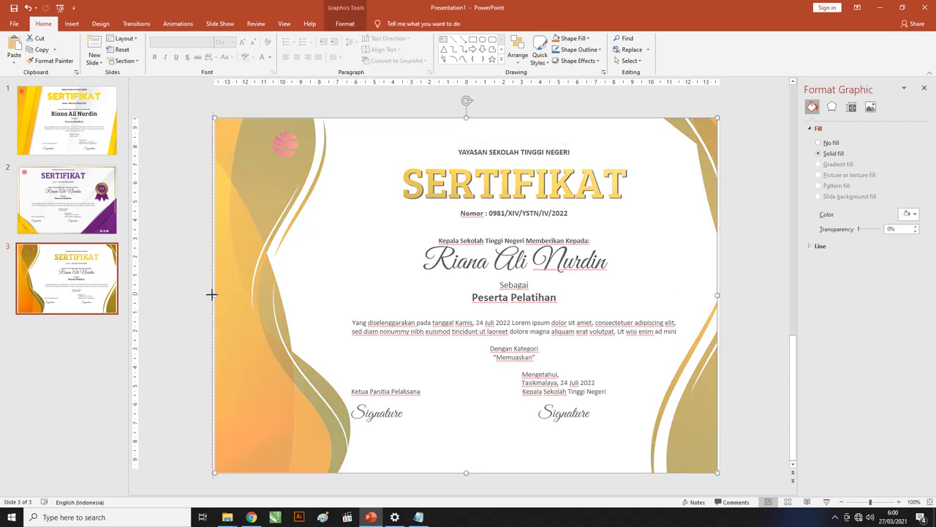
{"action": "left_click_drag", "start_coordinate": [212, 294], "coordinate": [212, 293]}
{"action": "left_click_drag", "start_coordinate": [718, 295], "coordinate": [720, 294]}
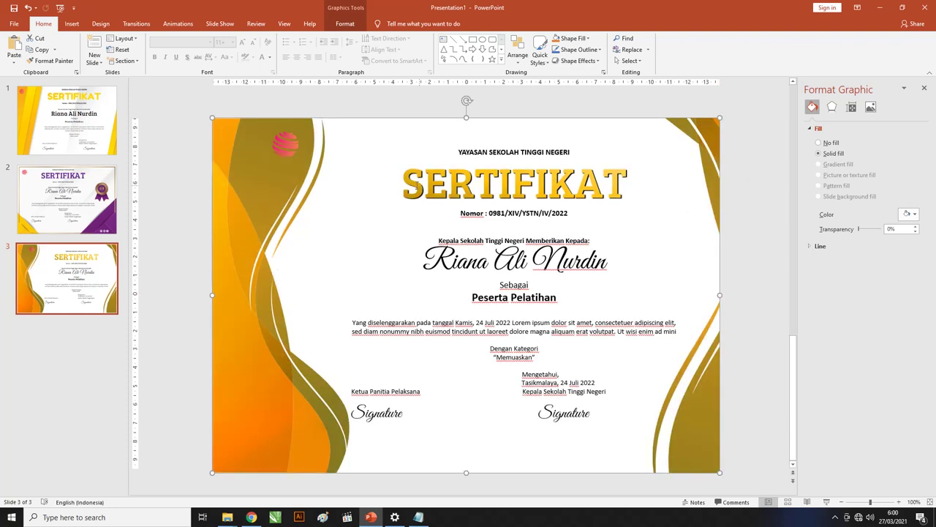
{"action": "left_click", "coordinate": [285, 163]}
{"action": "left_click", "coordinate": [326, 154]}
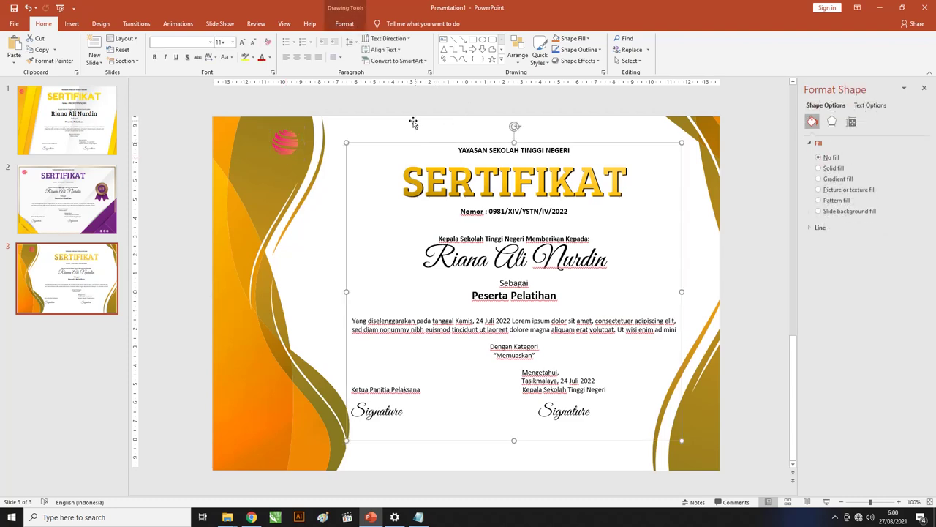
{"action": "left_click", "coordinate": [466, 112]}
{"action": "left_click_drag", "start_coordinate": [466, 117], "coordinate": [466, 115]}
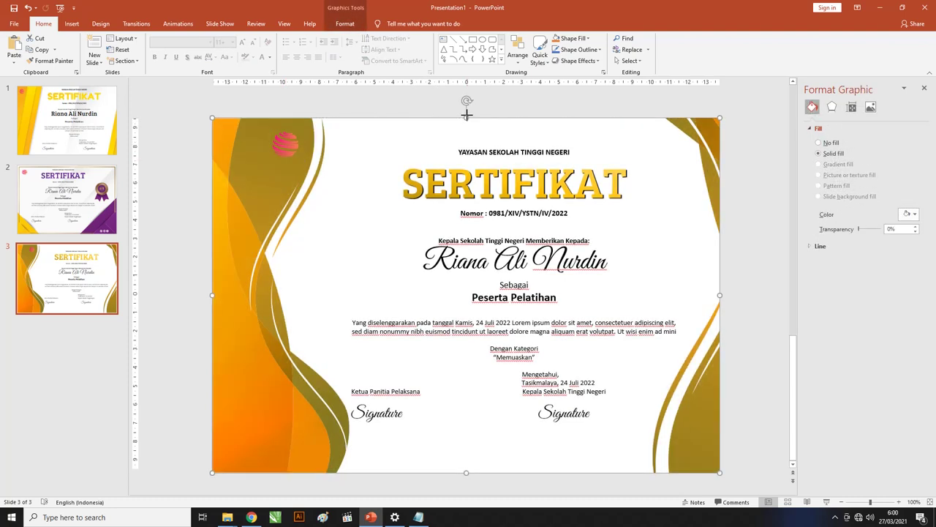
{"action": "left_click", "coordinate": [358, 110]}
- Move the red logo slightly left into the corner, then return to slide 2
{"action": "left_click", "coordinate": [279, 144]}
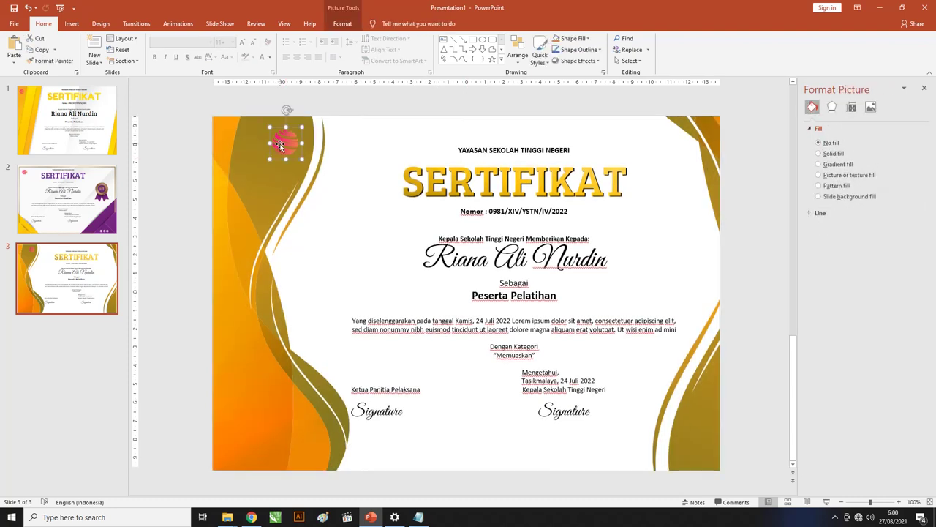
{"action": "mouse_move", "coordinate": [280, 145]}
{"action": "left_mouse_down"}
{"action": "mouse_move", "coordinate": [258, 145]}
{"action": "mouse_move", "coordinate": [274, 153]}
{"action": "mouse_move", "coordinate": [257, 135]}
{"action": "left_mouse_up"}
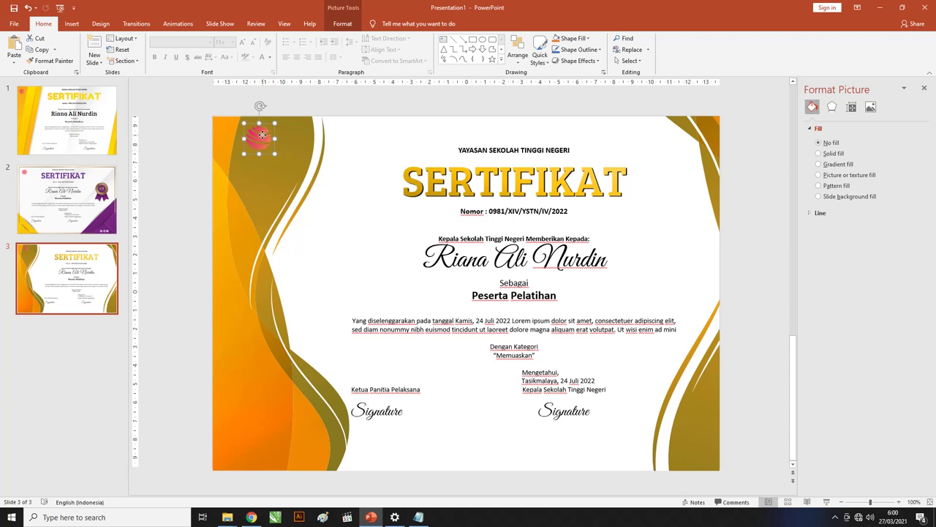
{"action": "left_click", "coordinate": [82, 186]}
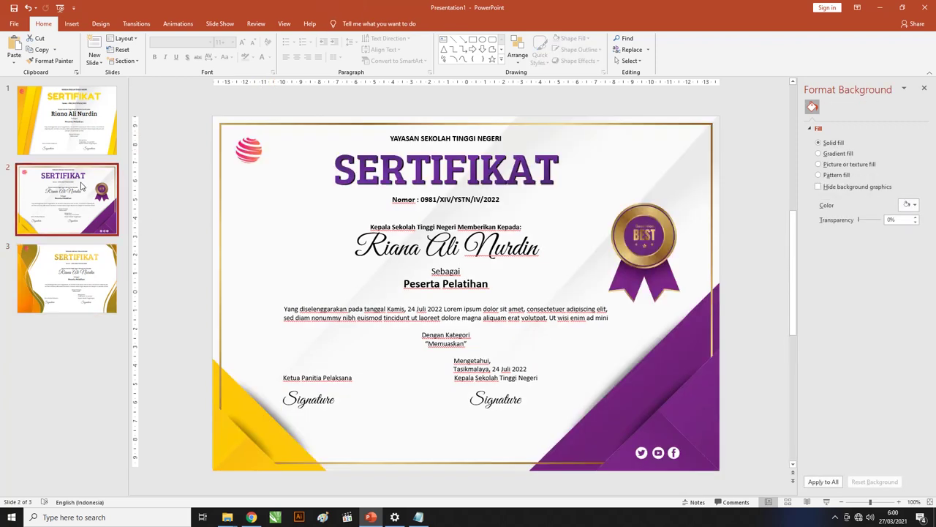
- Duplicate slide 2 and give the copy the purple wave Sertifikat Seminar 4 Word 01 background
{"action": "key", "text": "ctrl+d"}
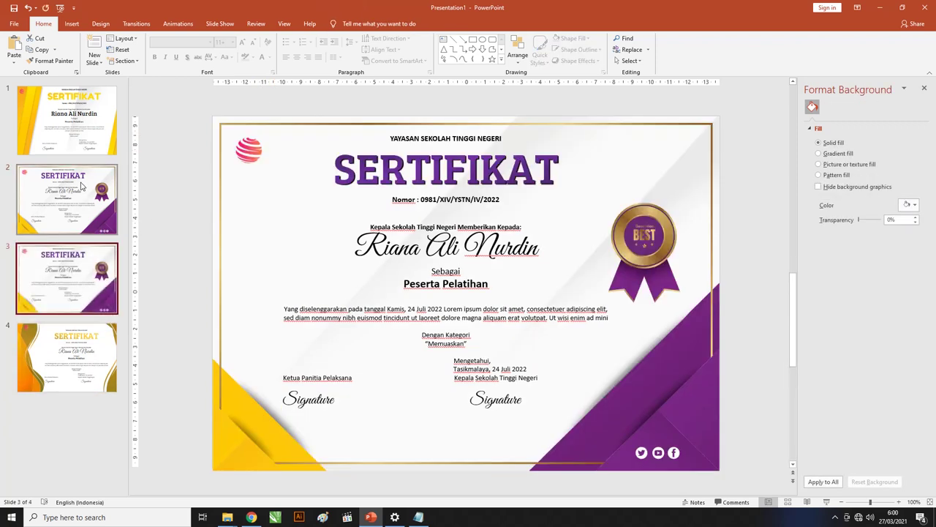
{"action": "left_click", "coordinate": [216, 198]}
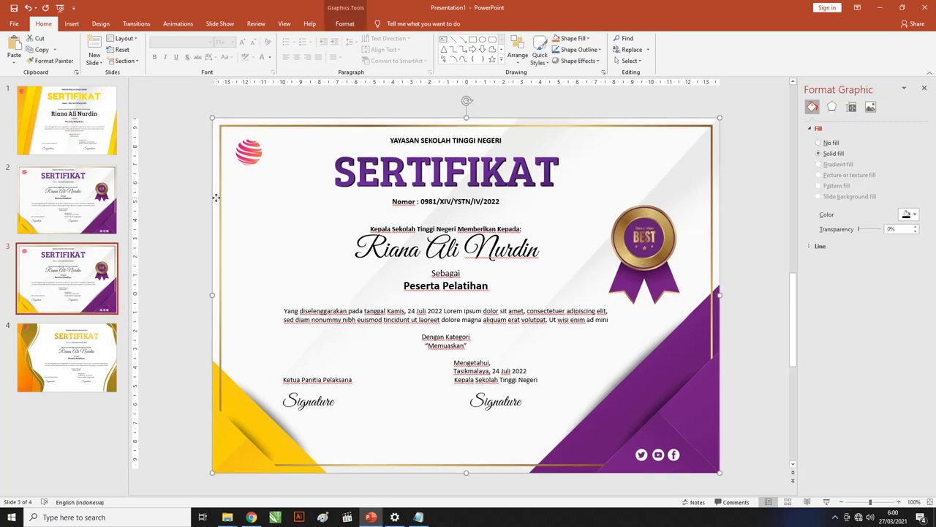
{"action": "right_click", "coordinate": [300, 120]}
{"action": "mouse_move", "coordinate": [338, 186]}
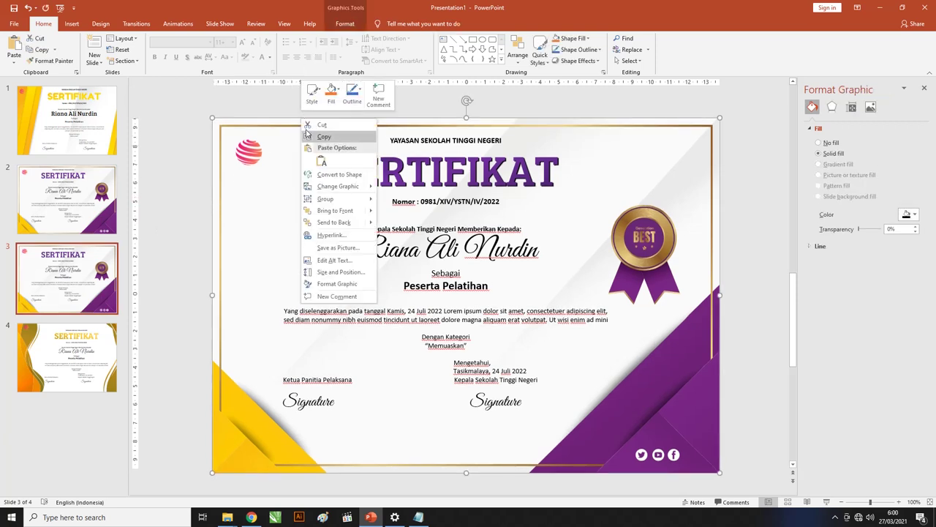
{"action": "left_click", "coordinate": [396, 189]}
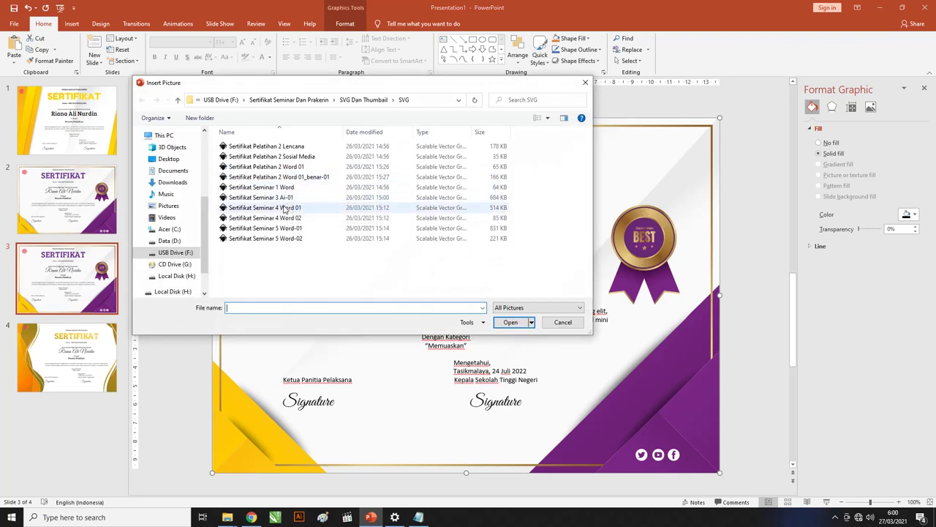
{"action": "left_click", "coordinate": [284, 209]}
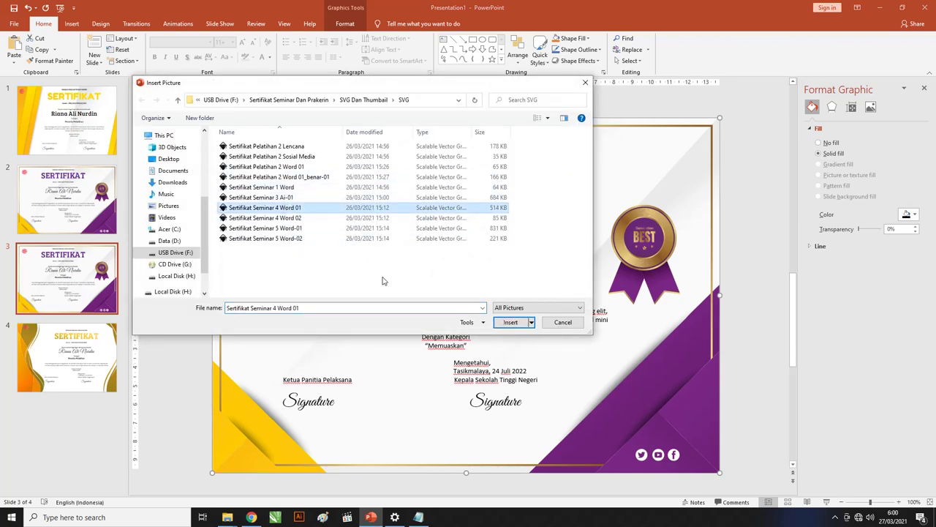
{"action": "left_click", "coordinate": [511, 323]}
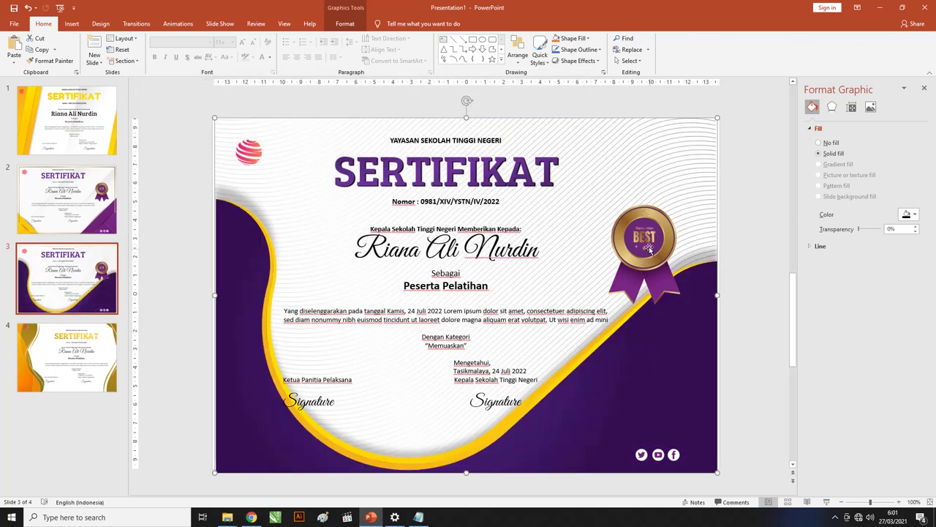
- Move the badge down and replace it with the gold Sertifikat Seminar 4 Word 02 badge
{"action": "left_click_drag", "start_coordinate": [649, 249], "coordinate": [656, 368]}
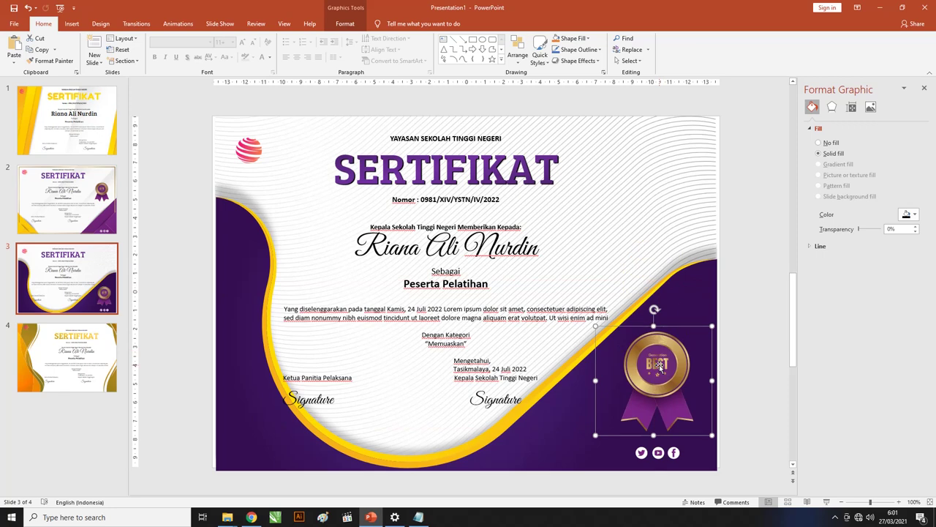
{"action": "right_click", "coordinate": [659, 364]}
{"action": "mouse_move", "coordinate": [697, 249]}
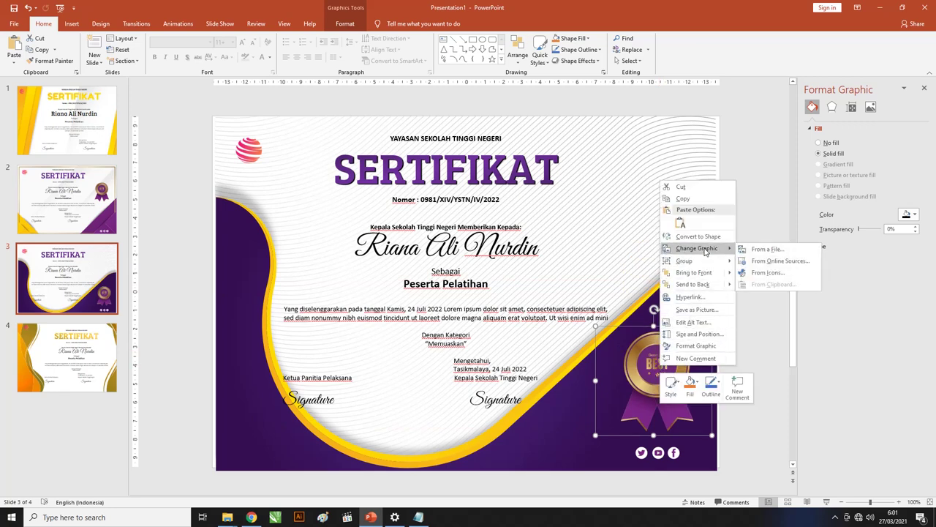
{"action": "left_click", "coordinate": [766, 251]}
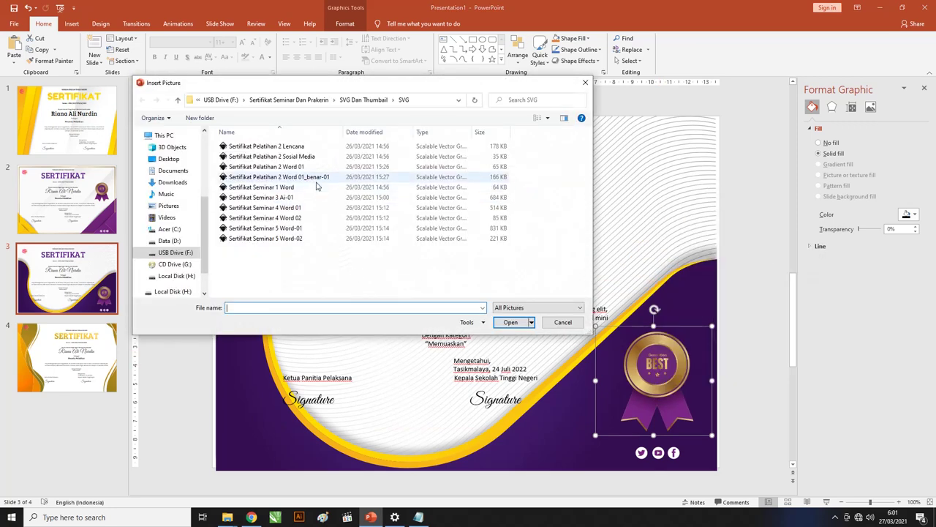
{"action": "left_click", "coordinate": [278, 217]}
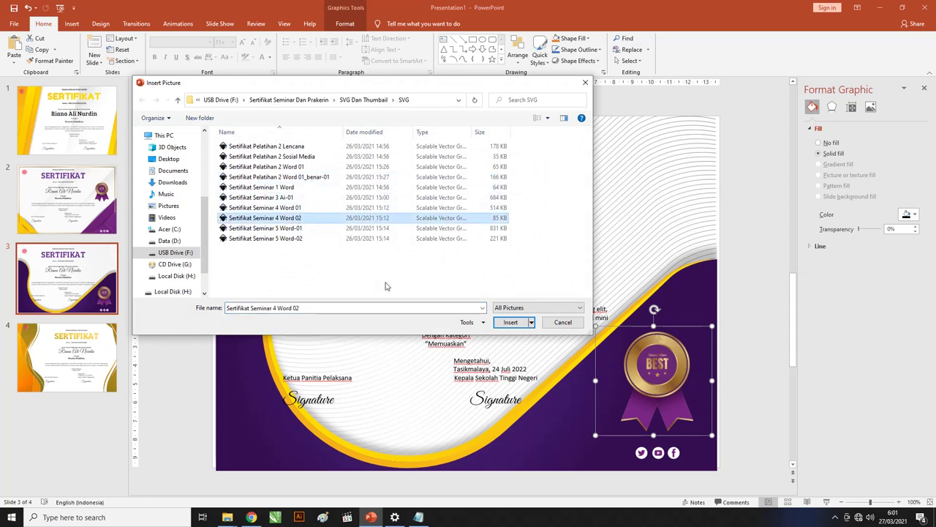
{"action": "left_click", "coordinate": [510, 322]}
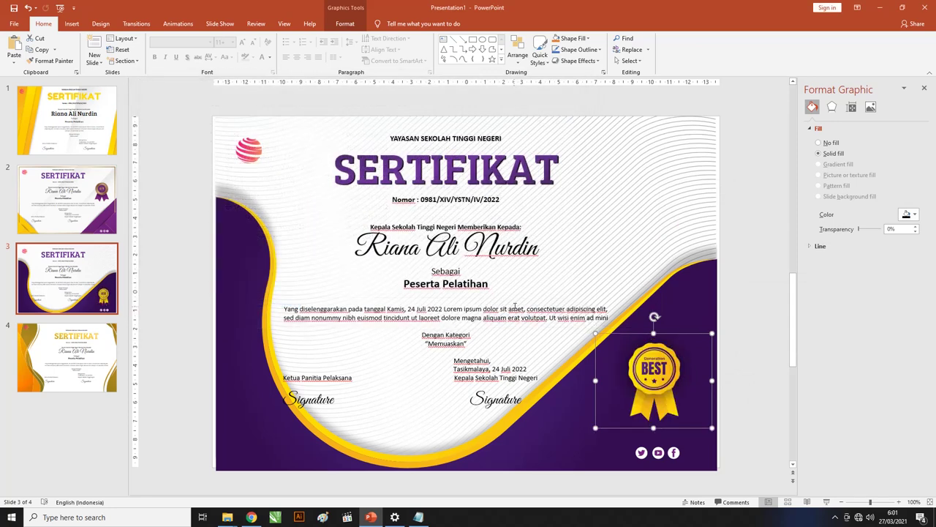
- Move the social-media icons to the bottom left and stretch the background to fit the slide
{"action": "mouse_move", "coordinate": [651, 455]}
{"action": "left_mouse_down"}
{"action": "mouse_move", "coordinate": [286, 469]}
{"action": "mouse_move", "coordinate": [253, 450]}
{"action": "left_mouse_up"}
{"action": "left_click", "coordinate": [232, 315]}
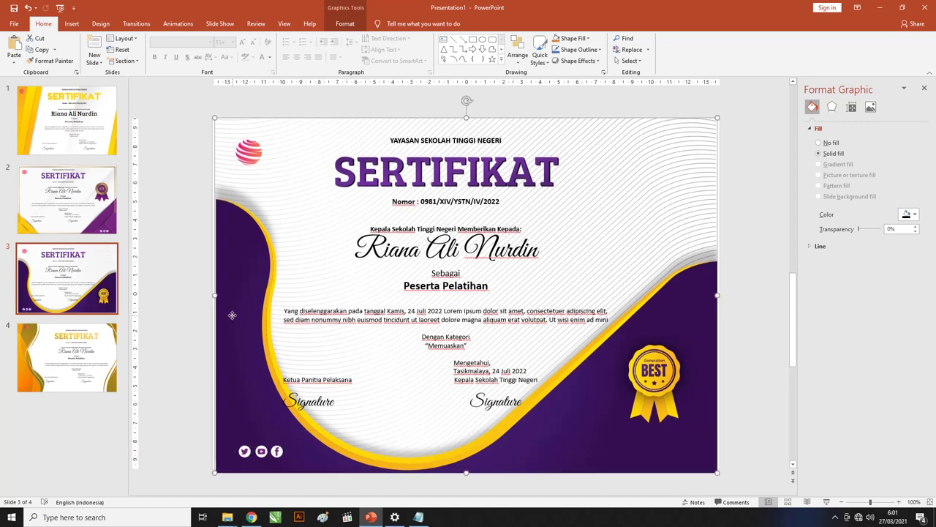
{"action": "left_click_drag", "start_coordinate": [214, 295], "coordinate": [210, 295]}
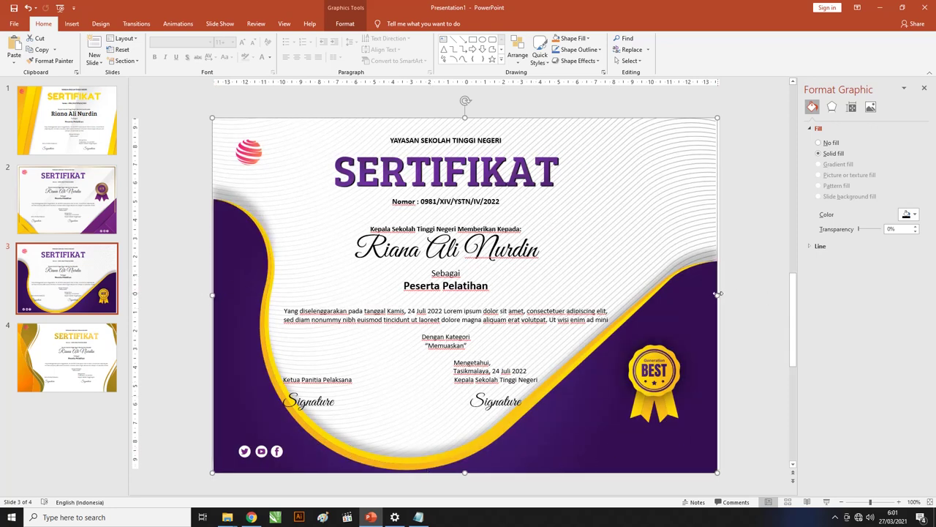
{"action": "left_click_drag", "start_coordinate": [718, 295], "coordinate": [721, 292]}
{"action": "left_click", "coordinate": [786, 296]}
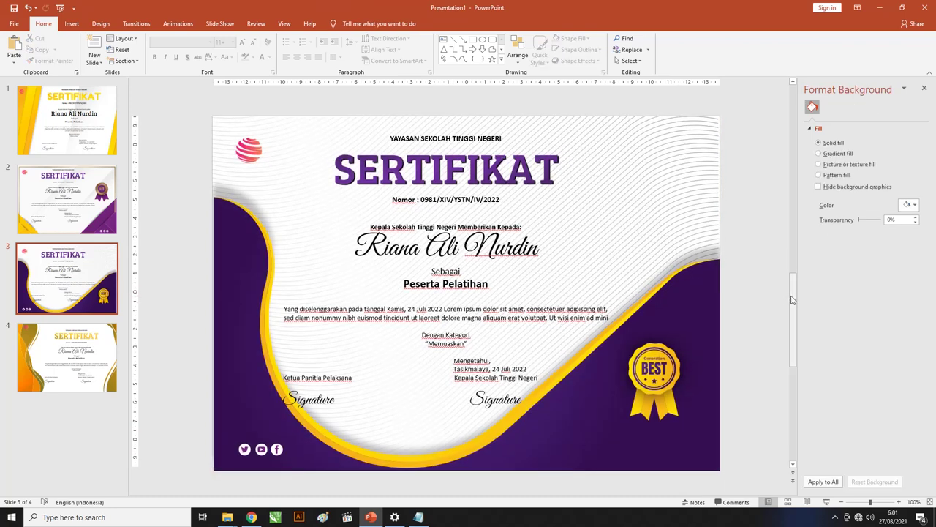
{"action": "left_click_drag", "start_coordinate": [791, 298], "coordinate": [792, 381]}
{"action": "scroll", "coordinate": [242, 424], "scroll_direction": "up", "scroll_amount": 1}
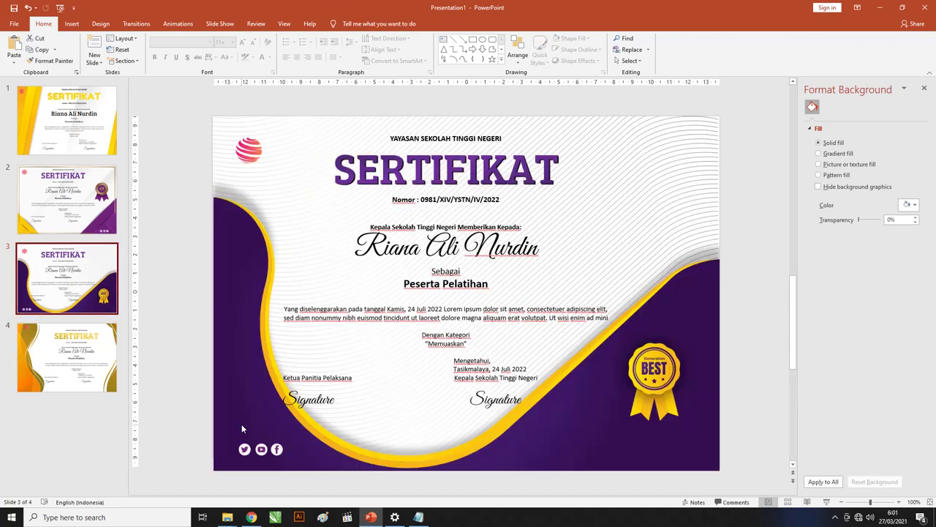
{"action": "left_click", "coordinate": [275, 451]}
{"action": "left_click_drag", "start_coordinate": [275, 450], "coordinate": [264, 452]}
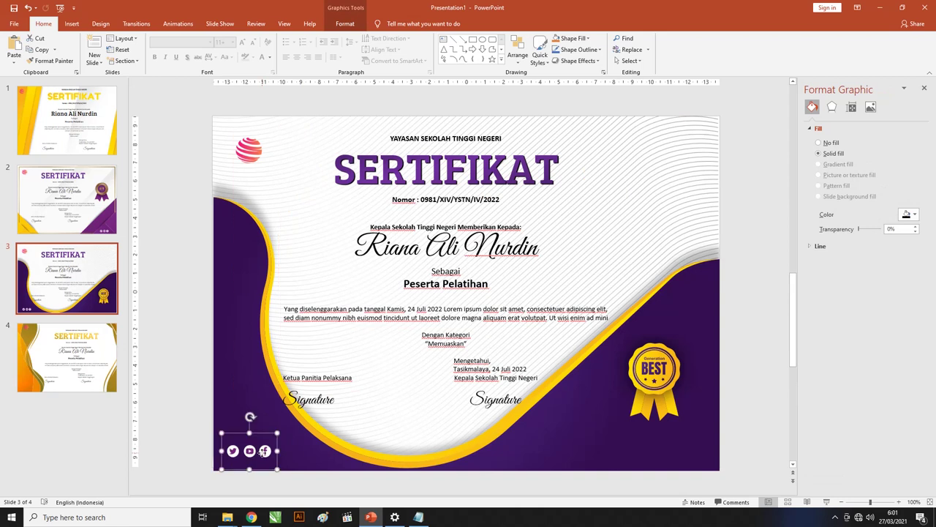
- Ungroup the social-media icon picture, converting it into editable drawing shapes
{"action": "right_click", "coordinate": [264, 454]}
{"action": "mouse_move", "coordinate": [287, 349]}
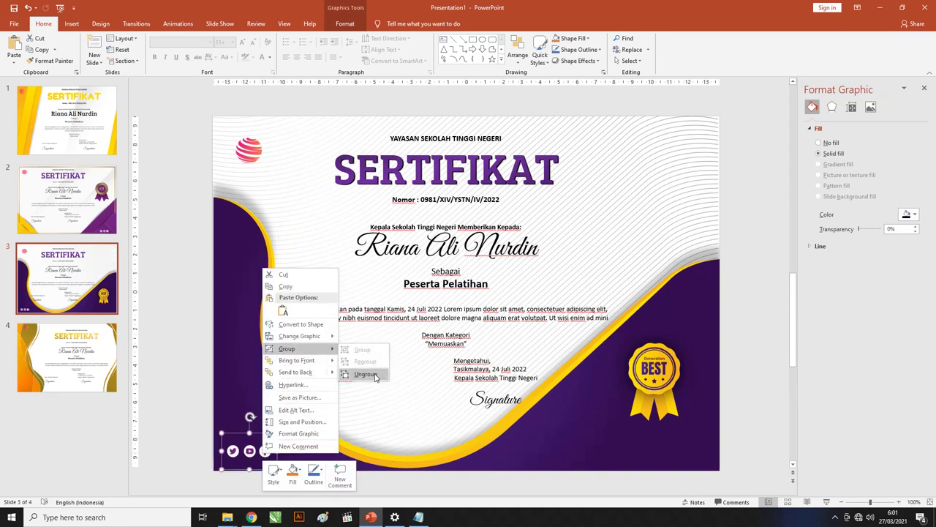
{"action": "left_click", "coordinate": [375, 376]}
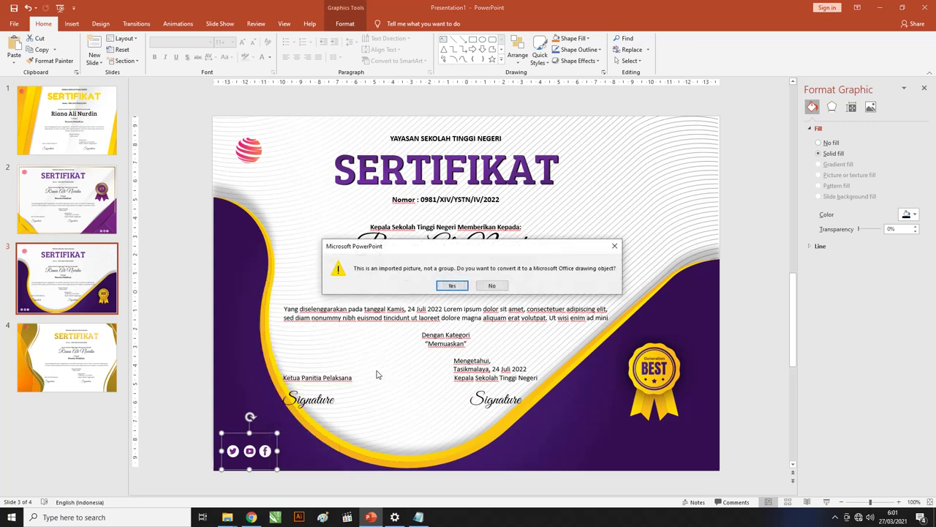
{"action": "left_click", "coordinate": [465, 288]}
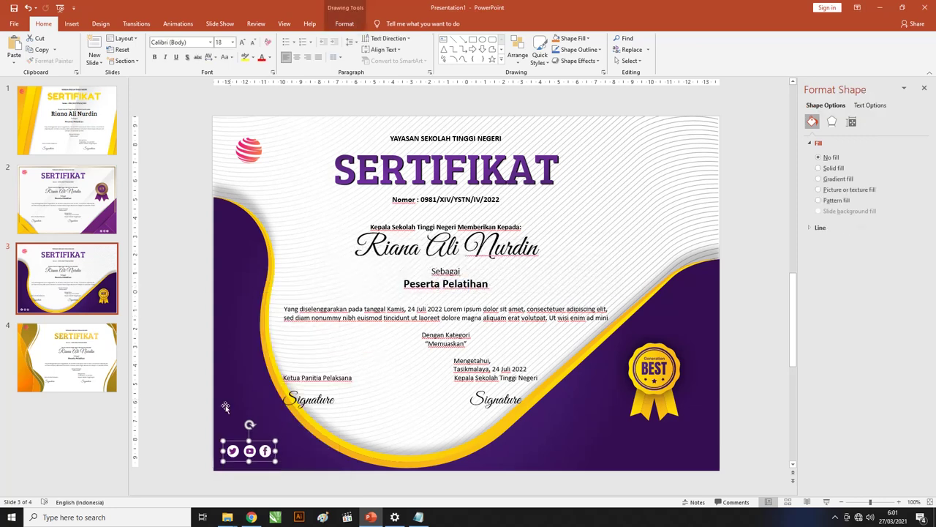
{"action": "left_click", "coordinate": [195, 438]}
- Fill the selected social-media icons with the recently used purple
{"action": "left_click", "coordinate": [231, 452]}
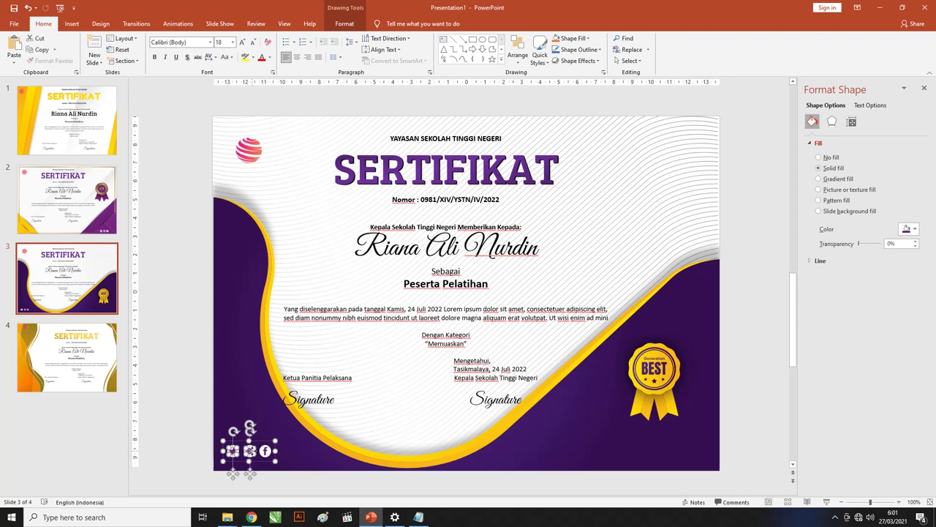
{"action": "left_click", "coordinate": [268, 451], "text": "shift"}
{"action": "left_click", "coordinate": [913, 229]}
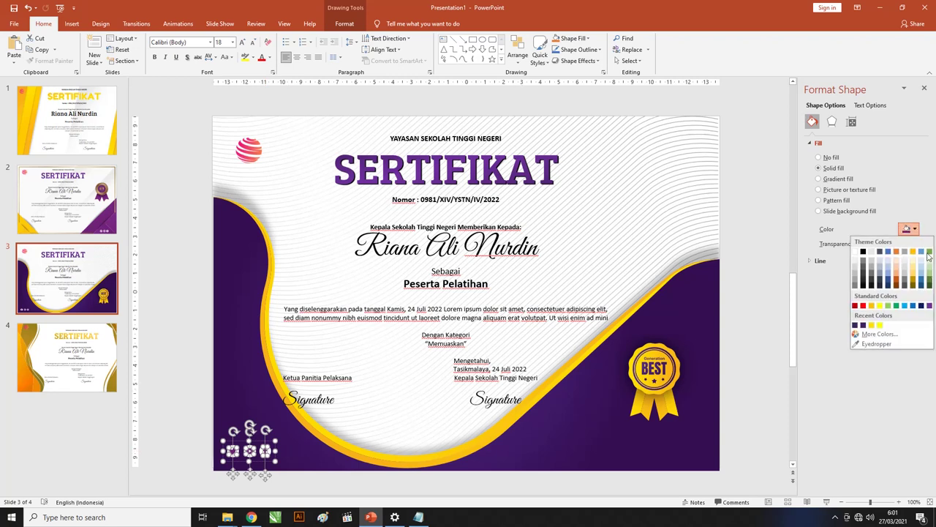
{"action": "left_click", "coordinate": [857, 325]}
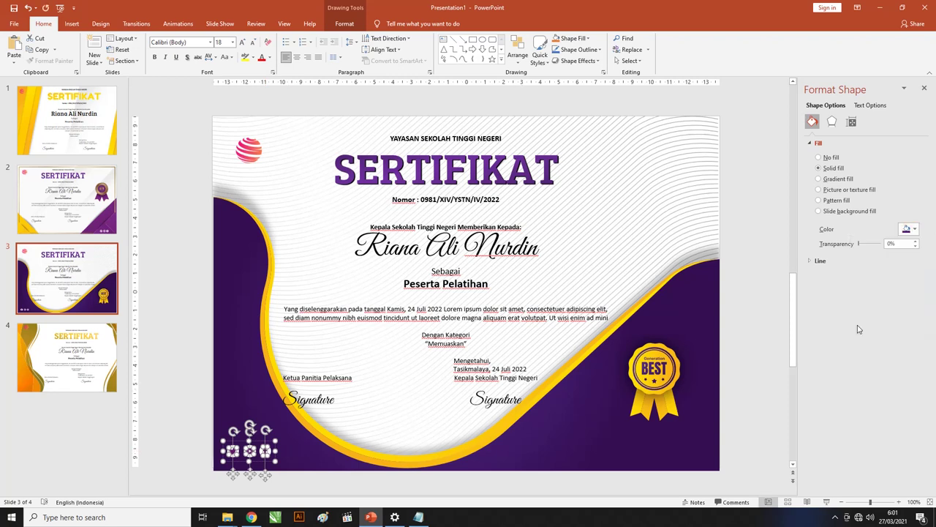
{"action": "left_click", "coordinate": [199, 256]}
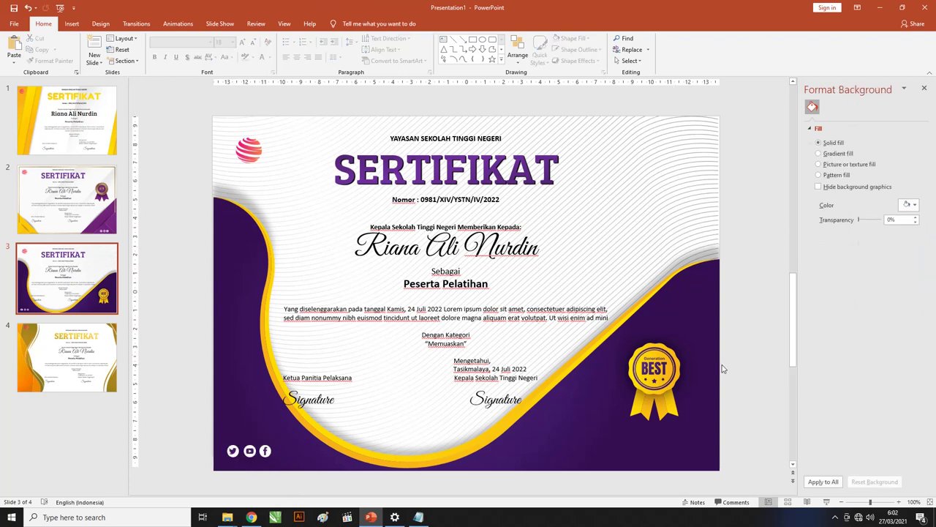
{"action": "left_click", "coordinate": [662, 373]}
- Enlarge the BEST badge into the bottom-right corner and delete the Panitia Pelaksana title
{"action": "left_click_drag", "start_coordinate": [597, 429], "coordinate": [561, 459]}
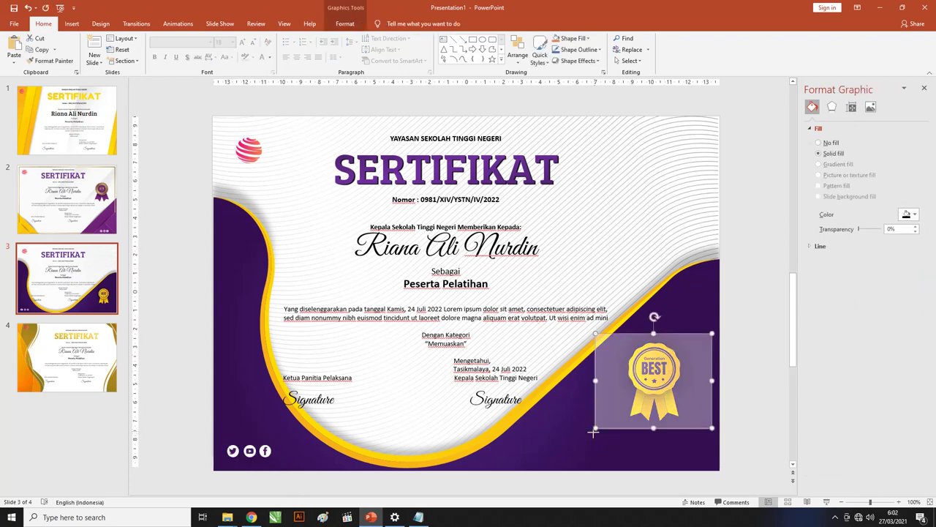
{"action": "left_click_drag", "start_coordinate": [641, 383], "coordinate": [650, 402]}
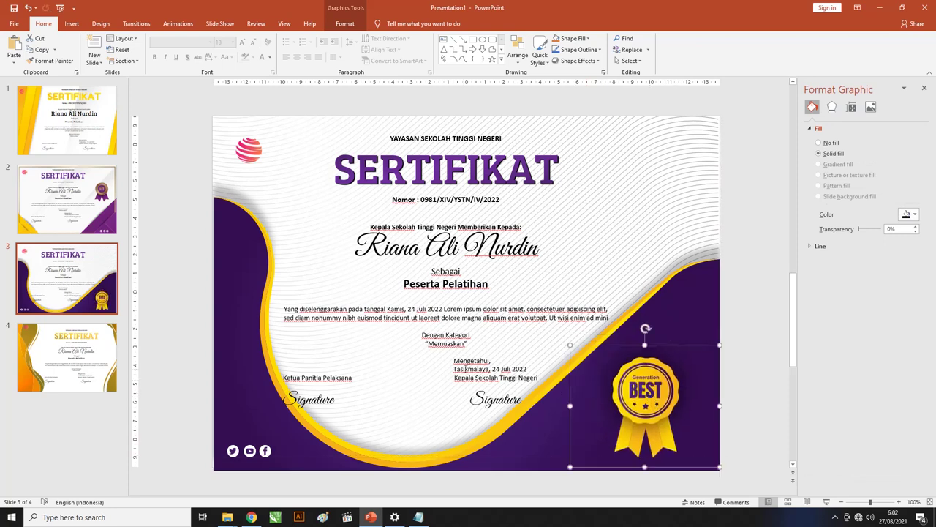
{"action": "left_click", "coordinate": [458, 369]}
{"action": "left_click_drag", "start_coordinate": [339, 392], "coordinate": [284, 377]}
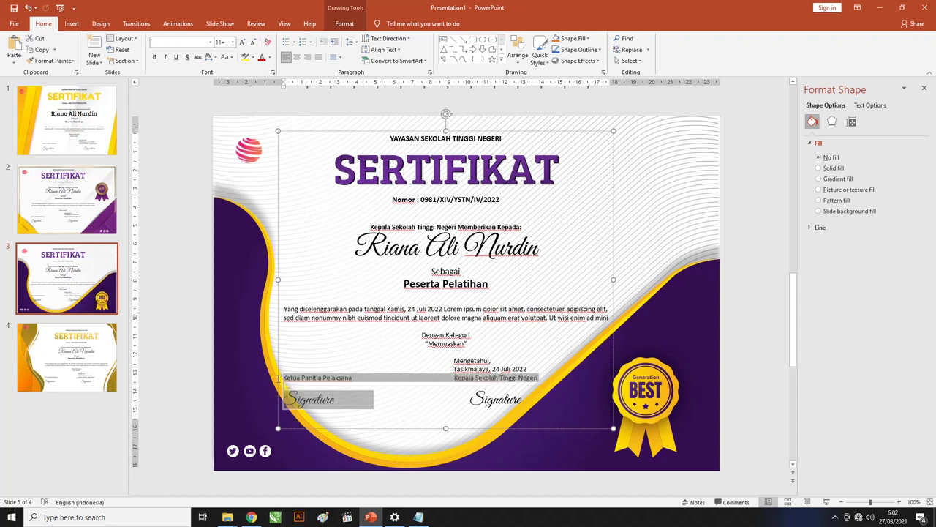
{"action": "mouse_move", "coordinate": [343, 381]}
{"action": "left_mouse_down"}
{"action": "mouse_move", "coordinate": [304, 373]}
{"action": "mouse_move", "coordinate": [350, 377]}
{"action": "left_mouse_up"}
{"action": "key", "text": "BackSpace"}
{"action": "key", "text": "BackSpace"}
{"action": "key", "text": "BackSpace"}
{"action": "key", "text": "BackSpace"}
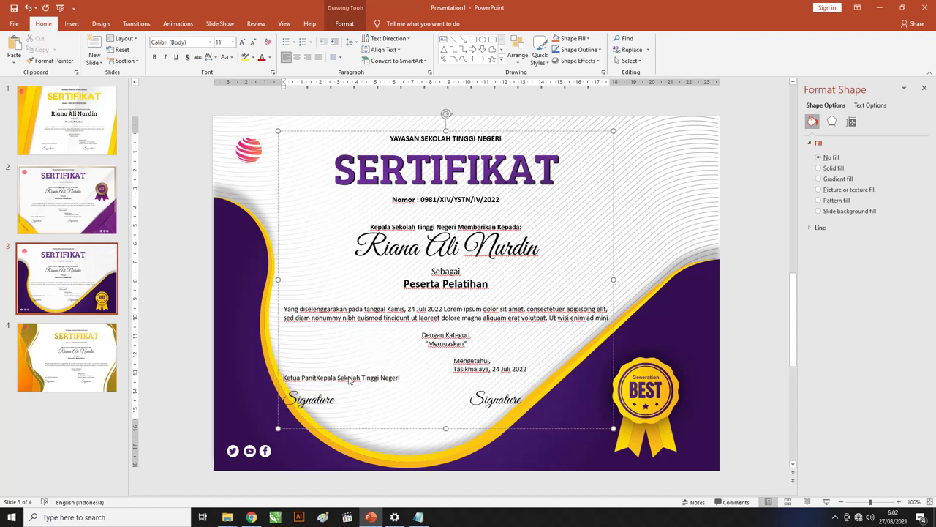
{"action": "key", "text": "BackSpace"}
{"action": "key", "text": "BackSpace"}
{"action": "key", "text": "BackSpace"}
{"action": "key", "text": "BackSpace"}
{"action": "key", "text": "BackSpace"}
{"action": "key", "text": "BackSpace"}
{"action": "key", "text": "BackSpace"}
{"action": "key", "text": "BackSpace"}
{"action": "key", "text": "BackSpace"}
{"action": "key", "text": "BackSpace"}
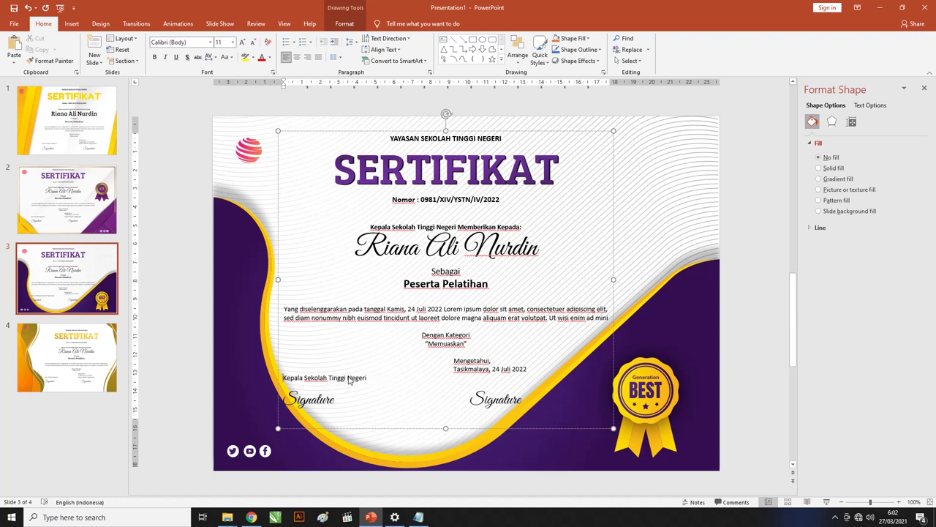
- Remove the left Signature word and tab Kepala Sekolah Tinggi Negeri under the date
{"action": "double_click", "coordinate": [340, 399]}
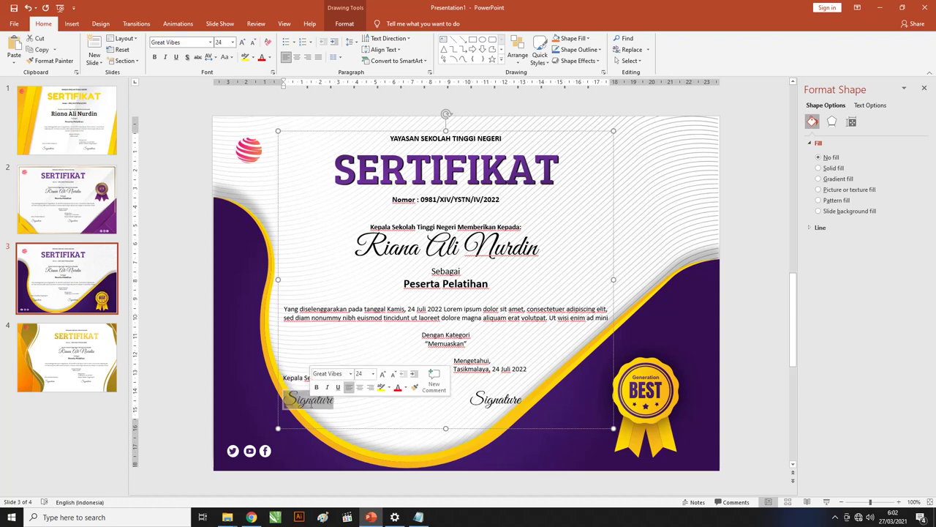
{"action": "key", "text": "BackSpace"}
{"action": "left_click", "coordinate": [285, 377]}
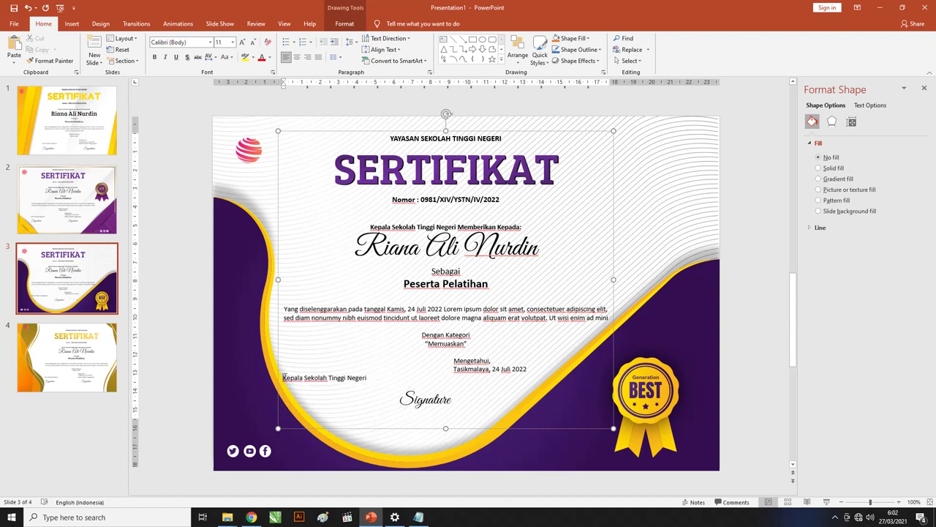
{"action": "key", "text": "Tab"}
{"action": "key", "text": "Tab"}
{"action": "key", "text": "Tab"}
{"action": "key", "text": "Tab"}
{"action": "key", "text": "Tab"}
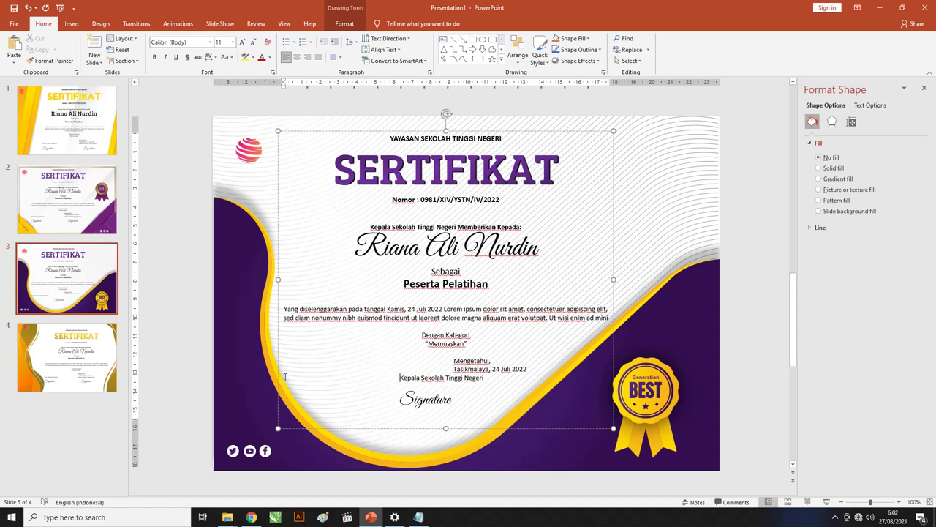
{"action": "key", "text": "Tab"}
{"action": "key", "text": "Tab"}
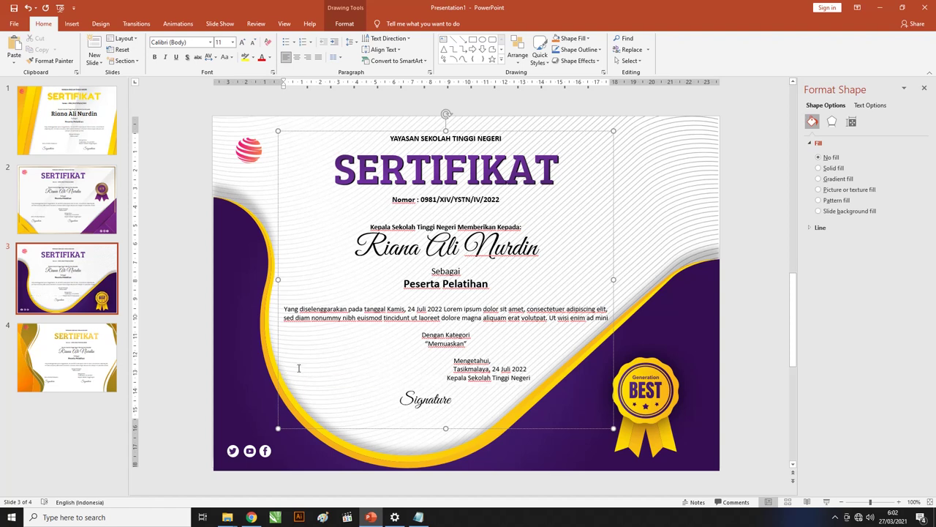
- Delete the Mengetahui, line and remove the indents before the date and school lines
{"action": "left_click_drag", "start_coordinate": [489, 359], "coordinate": [446, 360]}
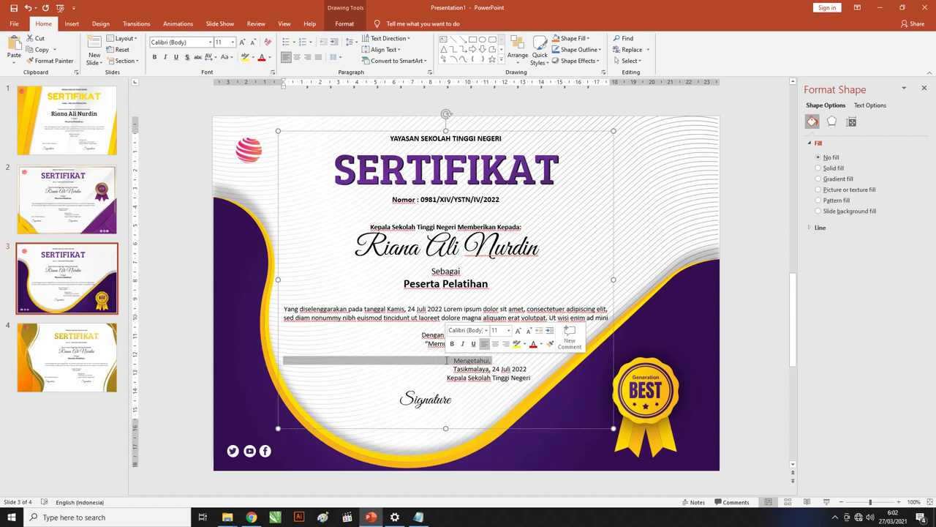
{"action": "key", "text": "Delete"}
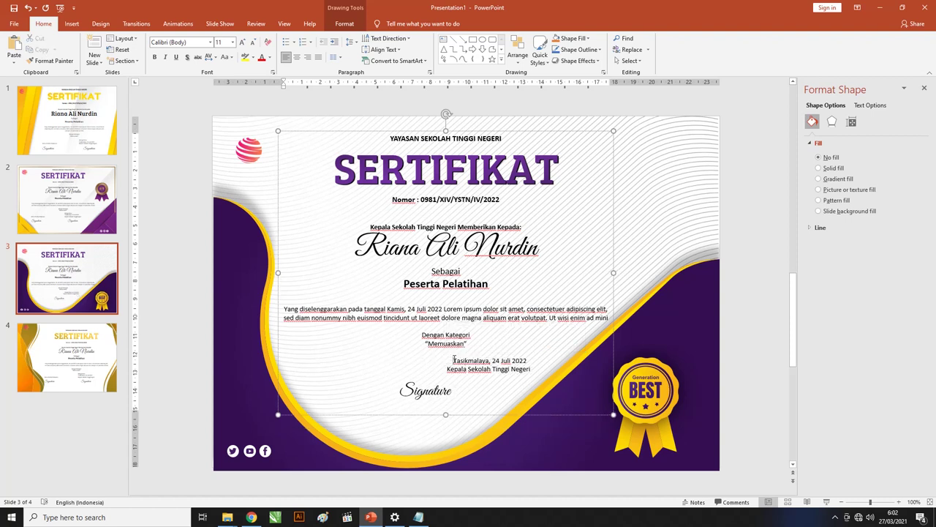
{"action": "left_click_drag", "start_coordinate": [454, 360], "coordinate": [410, 362]}
{"action": "key", "text": "Delete"}
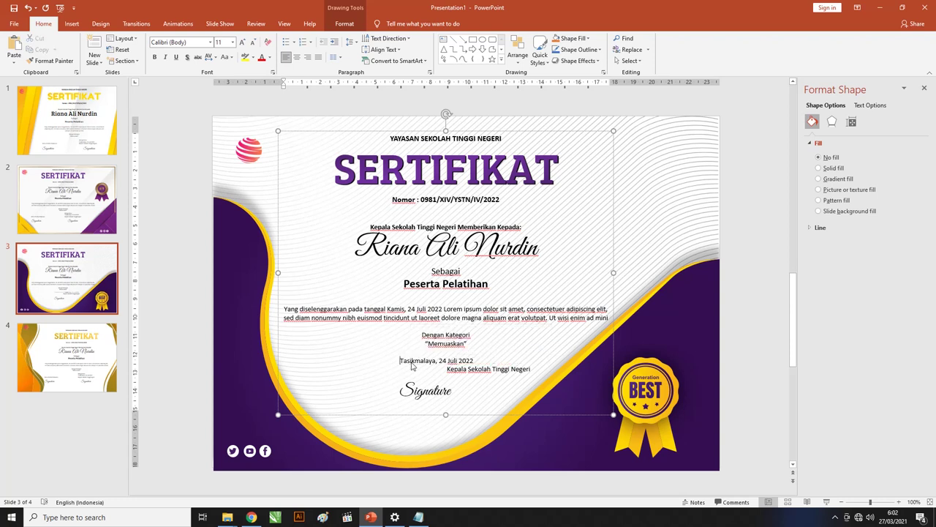
{"action": "triple_click", "coordinate": [446, 370]}
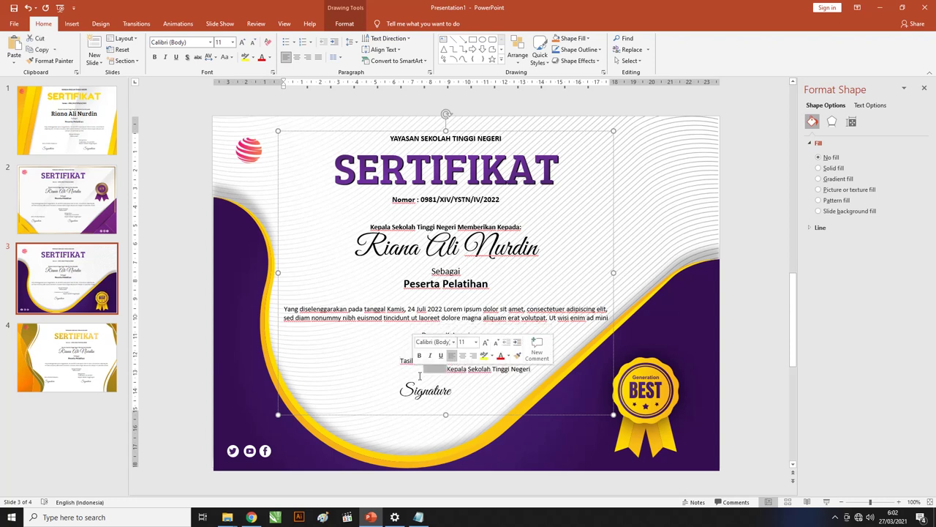
{"action": "left_click", "coordinate": [445, 370]}
{"action": "left_click_drag", "start_coordinate": [445, 371], "coordinate": [401, 370]}
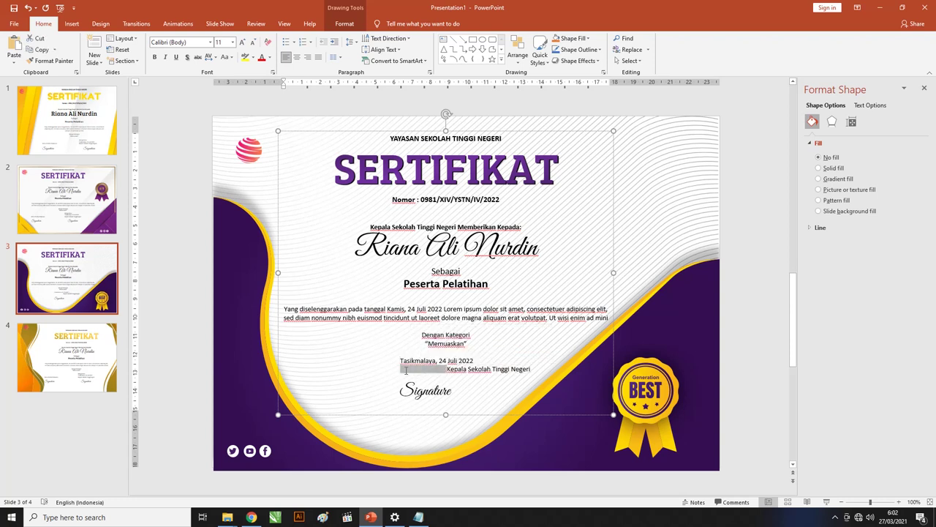
{"action": "key", "text": "Delete"}
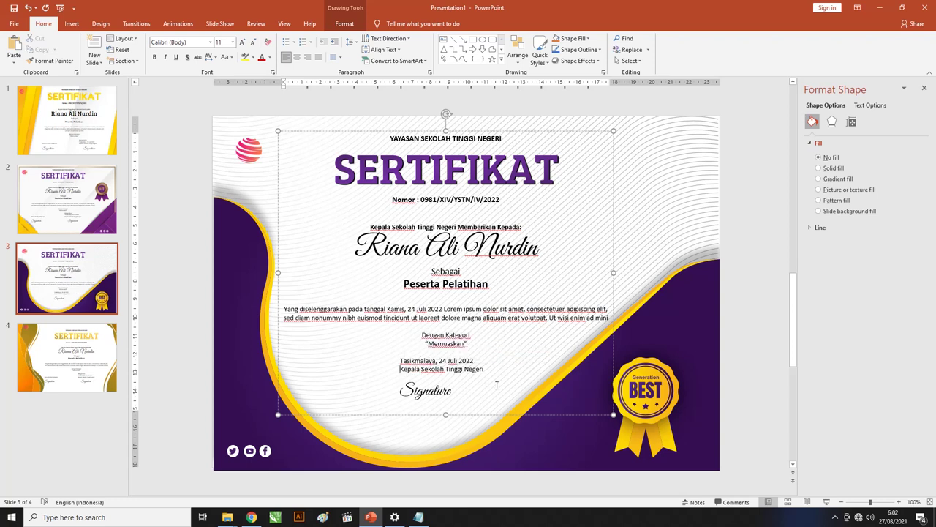
- Add a blank line after Memuaskan and make Memuaskan bold at 18 pt
{"action": "left_click", "coordinate": [472, 346]}
{"action": "key", "text": "Return"}
{"action": "left_click_drag", "start_coordinate": [472, 346], "coordinate": [357, 341]}
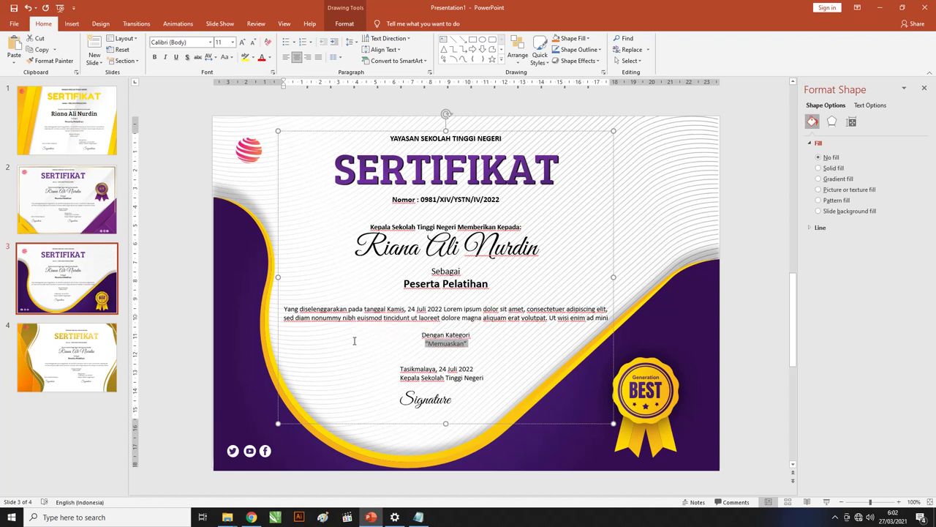
{"action": "key", "text": "ctrl+b"}
{"action": "key", "text": "ctrl+shift+period"}
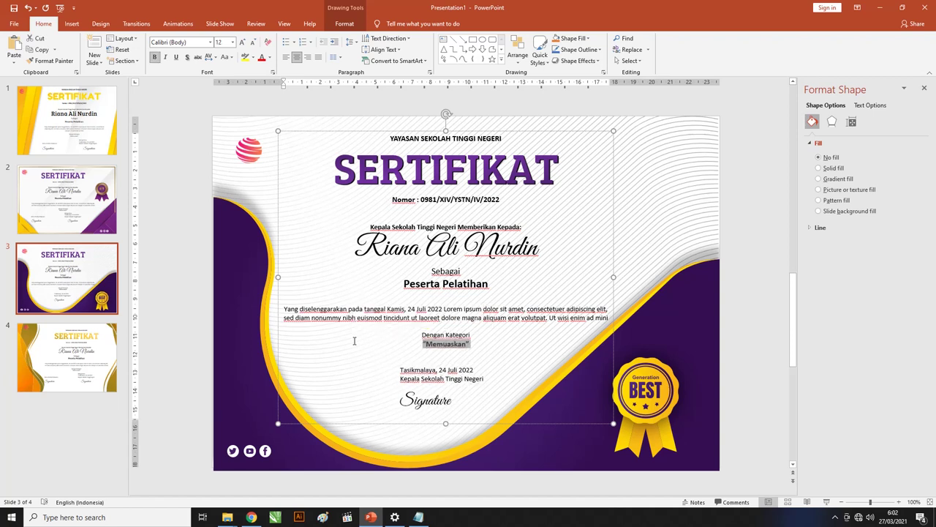
{"action": "key", "text": "ctrl+shift+period"}
{"action": "key", "text": "ctrl+shift+period"}
{"action": "key", "text": "ctrl+shift+period"}
{"action": "key", "text": "ctrl+shift+period"}
{"action": "key", "text": "ctrl+shift+period"}
{"action": "key", "text": "ctrl+shift+comma"}
{"action": "key", "text": "ctrl+shift+comma"}
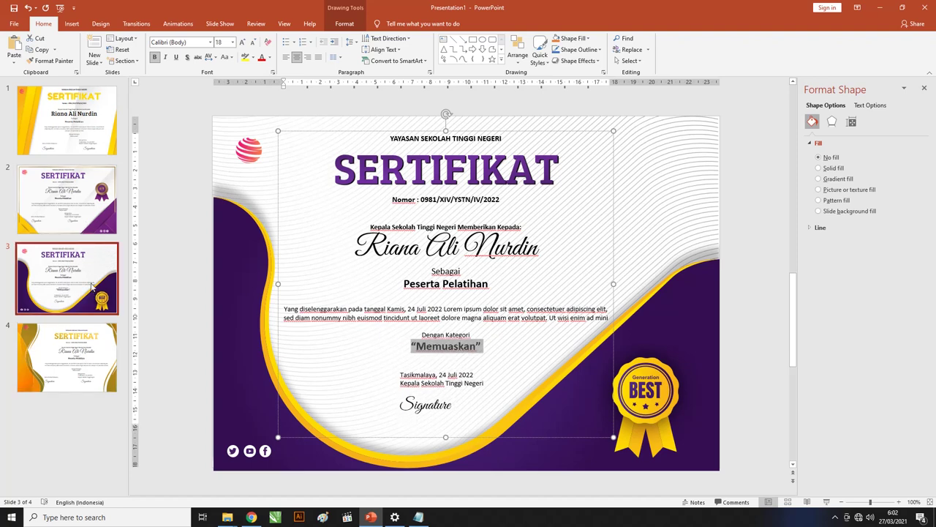
{"action": "left_click", "coordinate": [80, 357]}
- Select slide 3's background graphic, then undo to restore the certificate text, logo and badge
{"action": "left_click", "coordinate": [80, 293]}
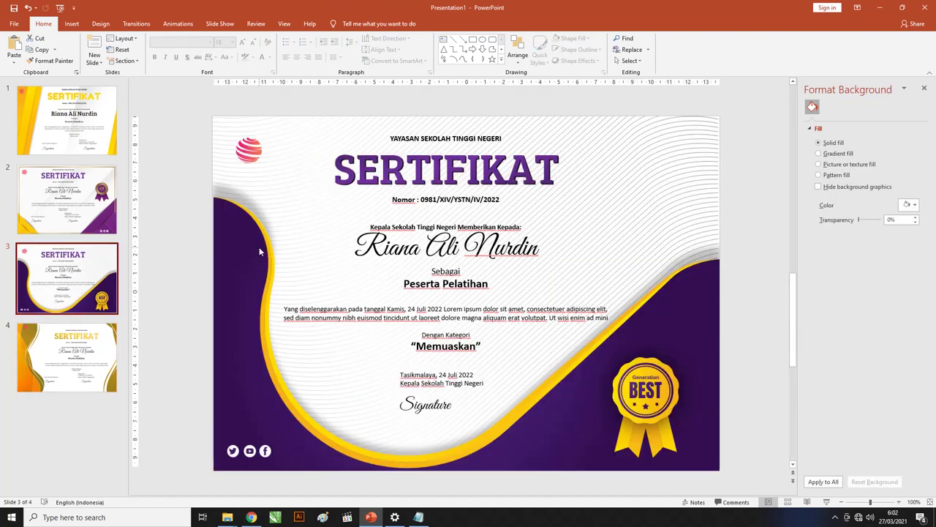
{"action": "left_click_drag", "start_coordinate": [252, 154], "coordinate": [249, 145]}
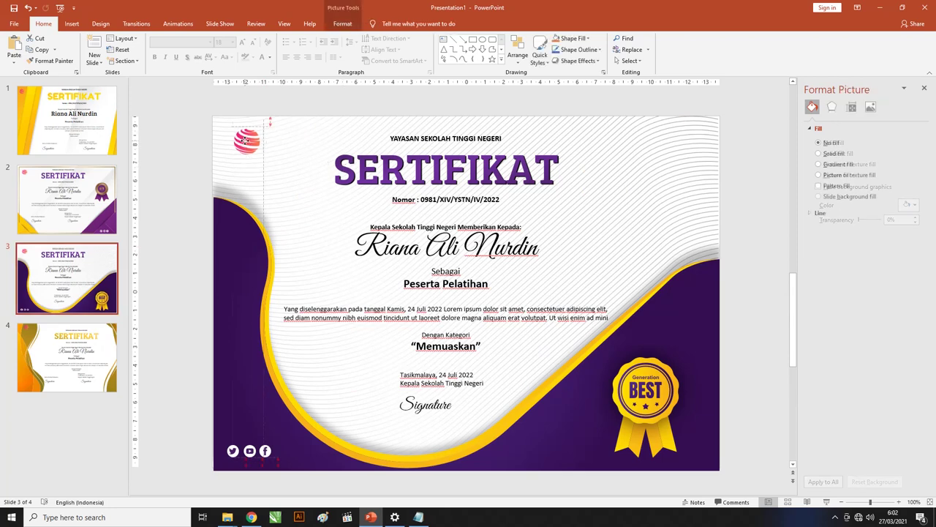
{"action": "left_click", "coordinate": [293, 130]}
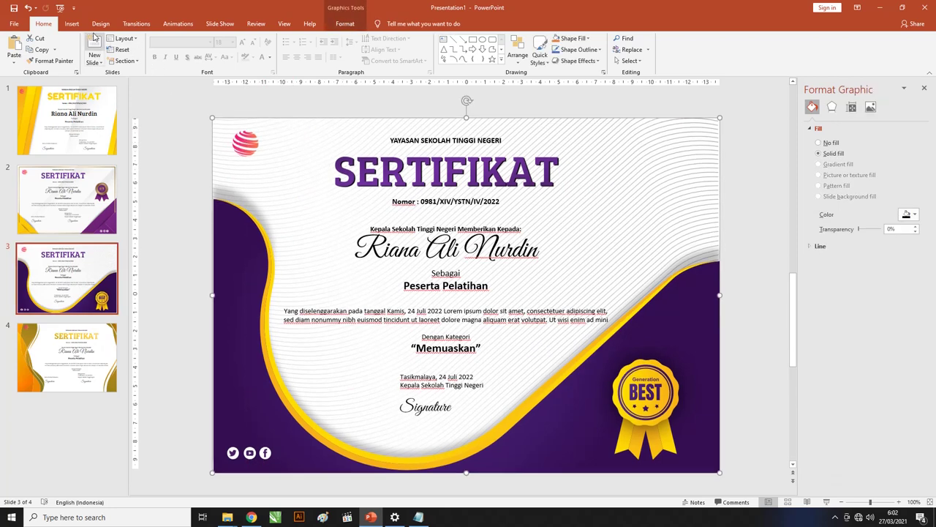
{"action": "left_click", "coordinate": [72, 23]}
{"action": "right_click", "coordinate": [326, 130]}
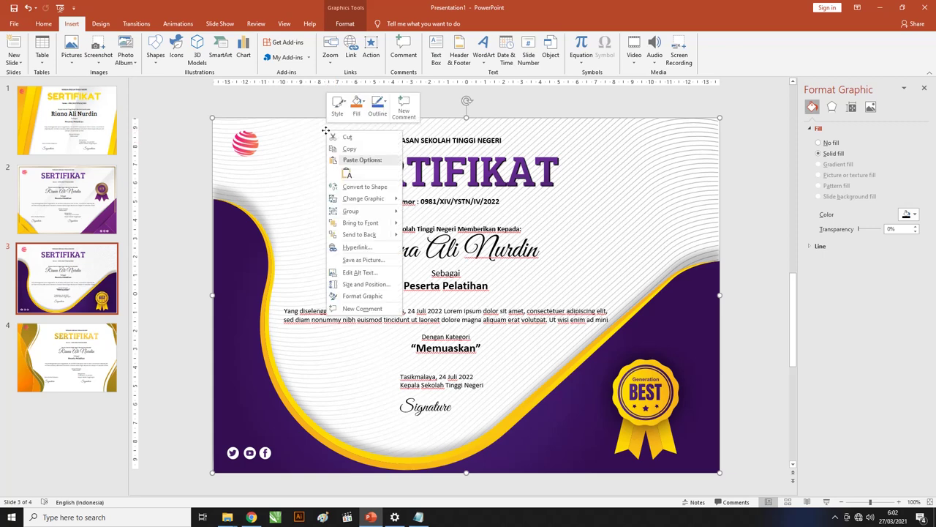
{"action": "key", "text": "Escape"}
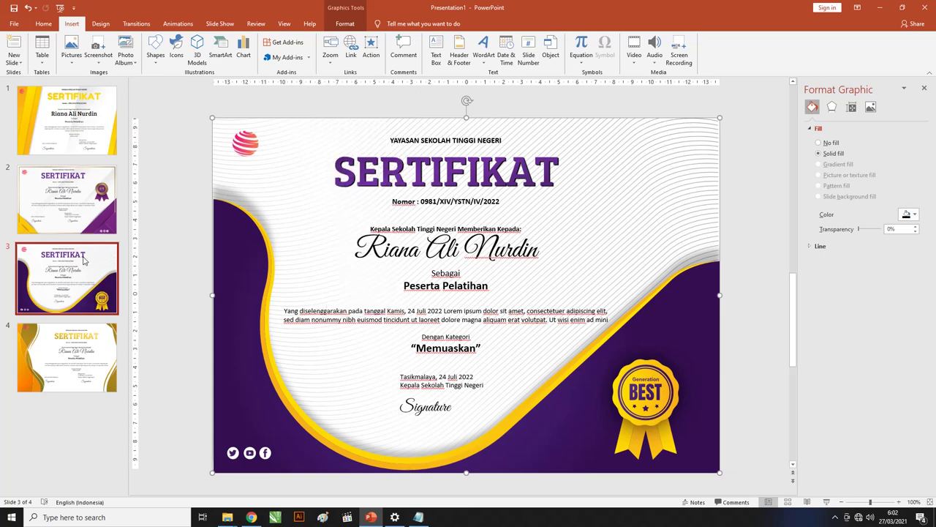
{"action": "key", "text": "ctrl+z"}
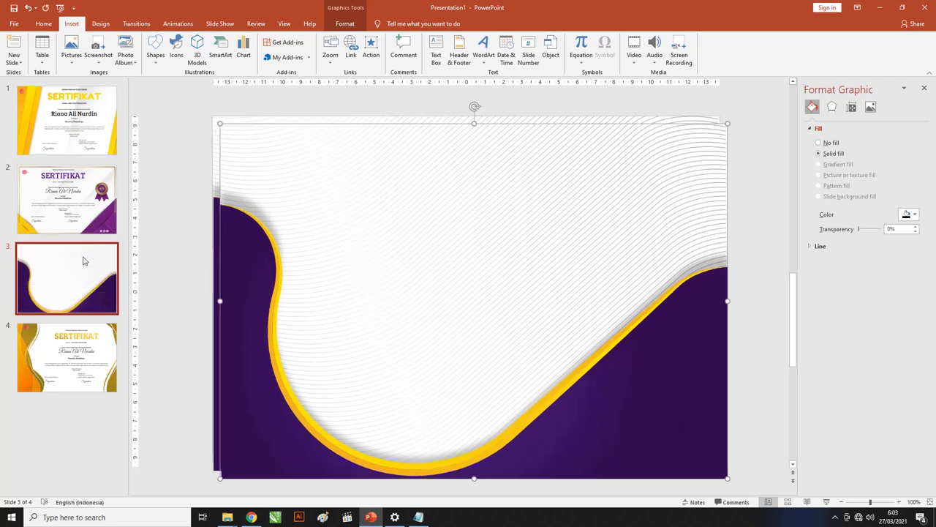
{"action": "key", "text": "ctrl+z"}
{"action": "key", "text": "ctrl+z"}
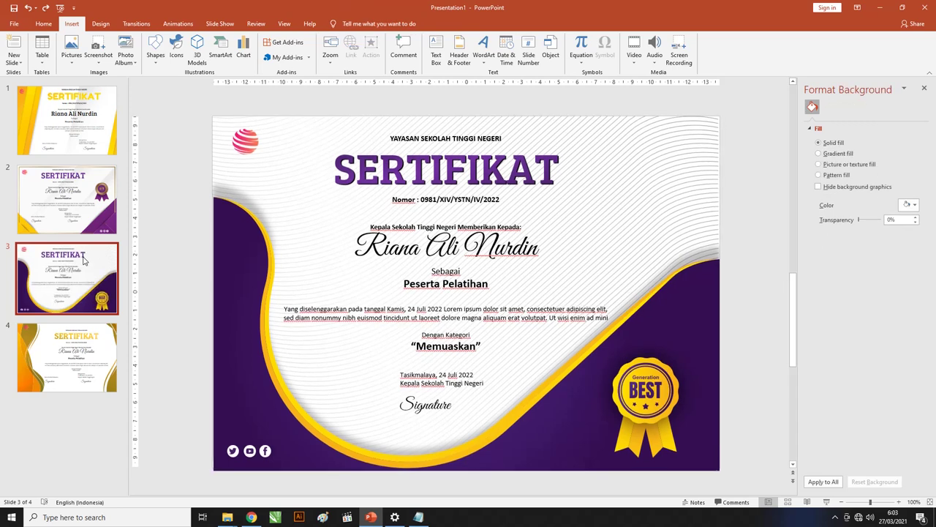
- Duplicate slide 3 as slide 4 and bring up its background graphic's options
{"action": "key", "text": "ctrl+d"}
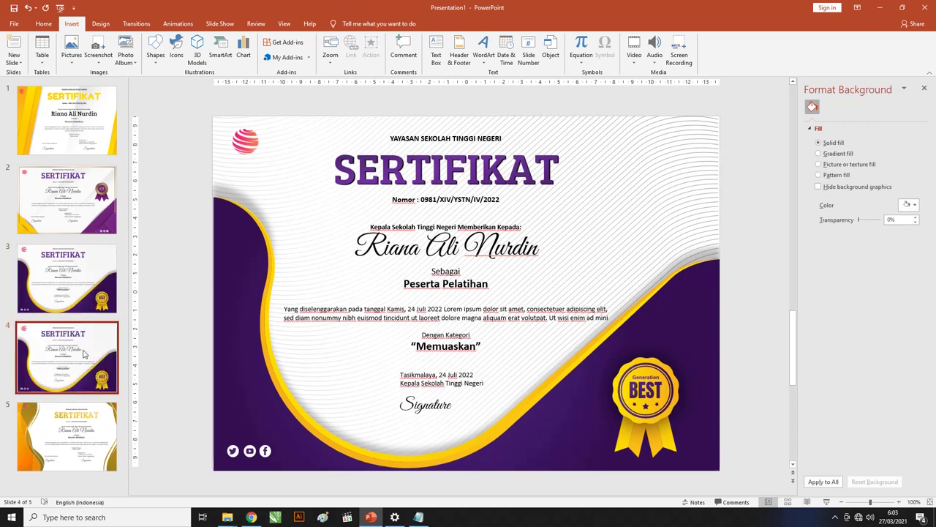
{"action": "left_click", "coordinate": [624, 141]}
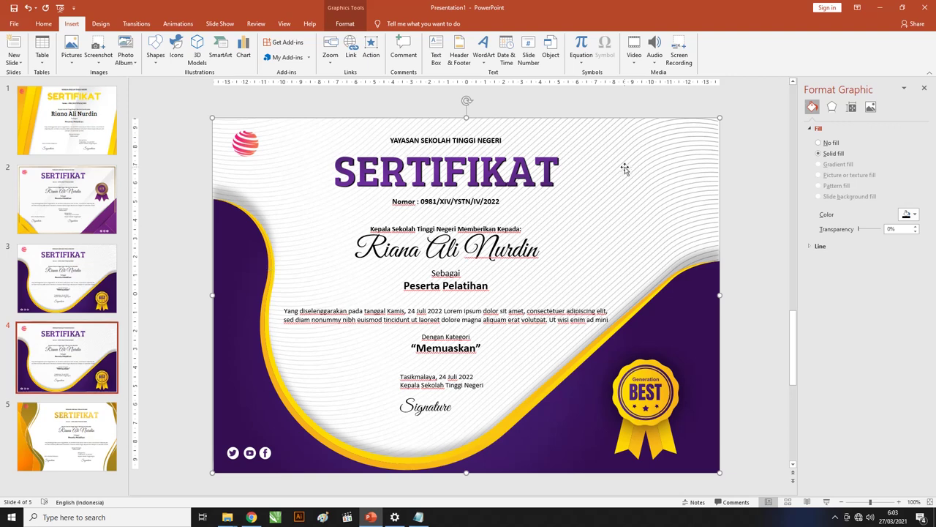
{"action": "right_click", "coordinate": [627, 145]}
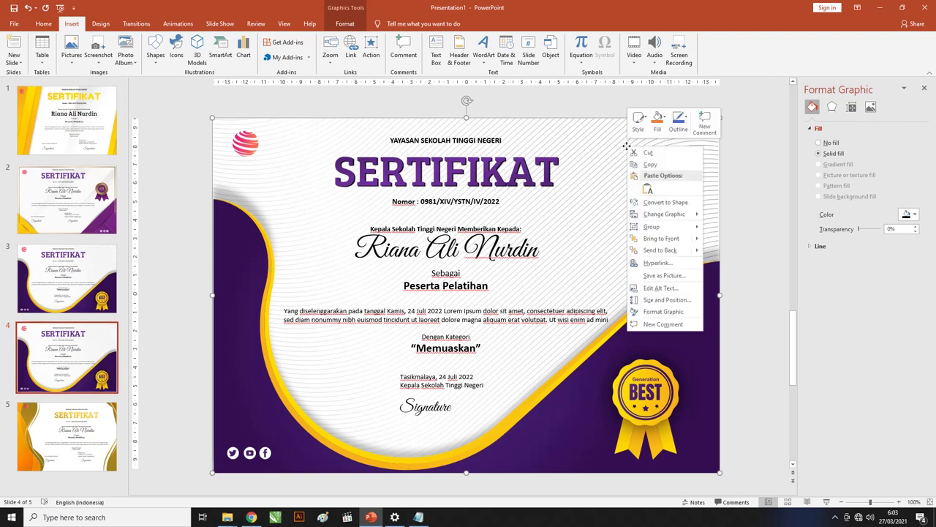
- Replace slide 4's background with the yellow-and-blue Sertifikat Seminar 5 Word-01 design
{"action": "left_click", "coordinate": [665, 202]}
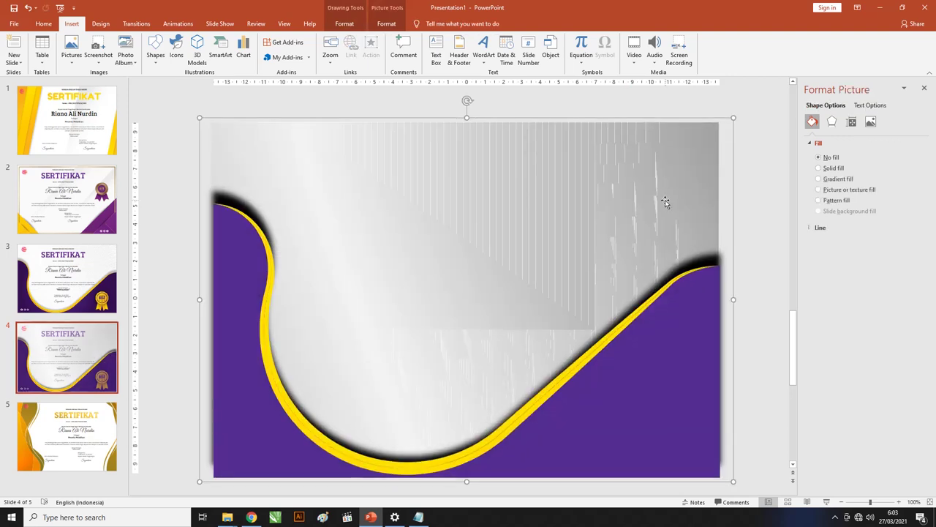
{"action": "key", "text": "ctrl+z"}
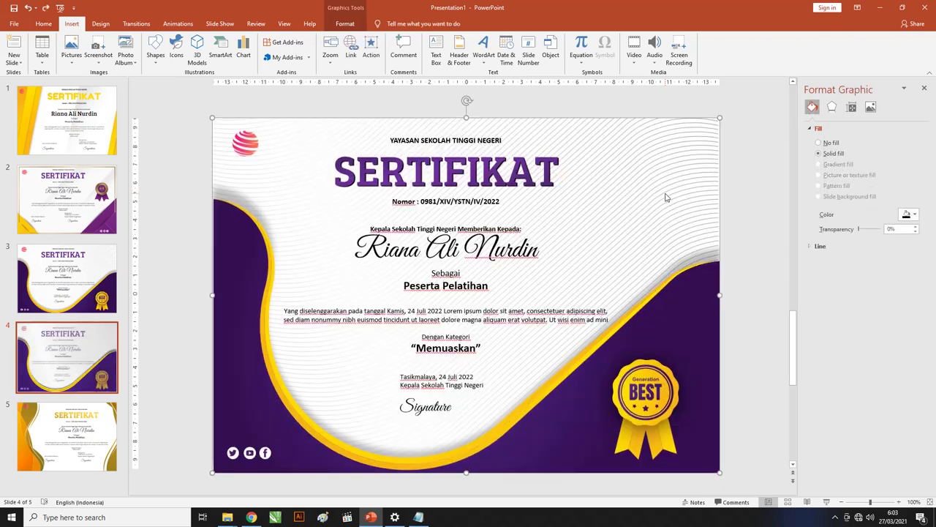
{"action": "right_click", "coordinate": [666, 196]}
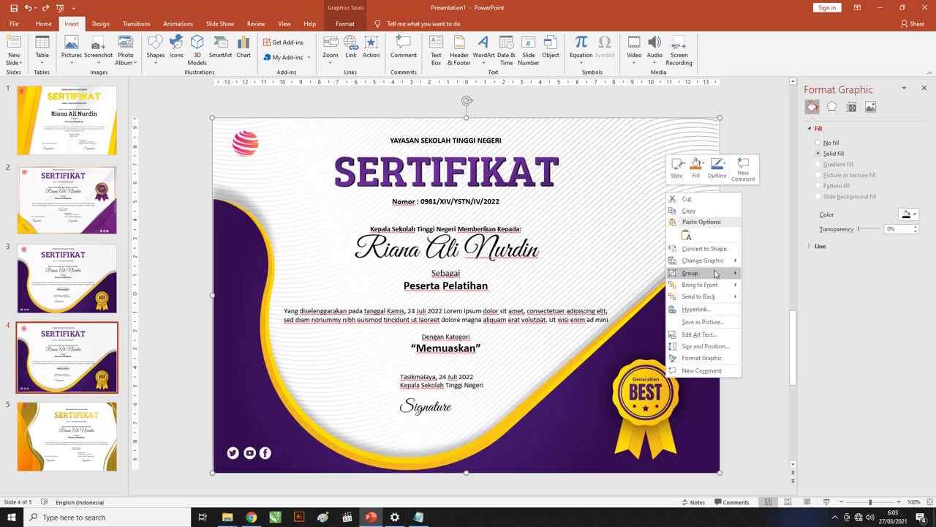
{"action": "mouse_move", "coordinate": [702, 261]}
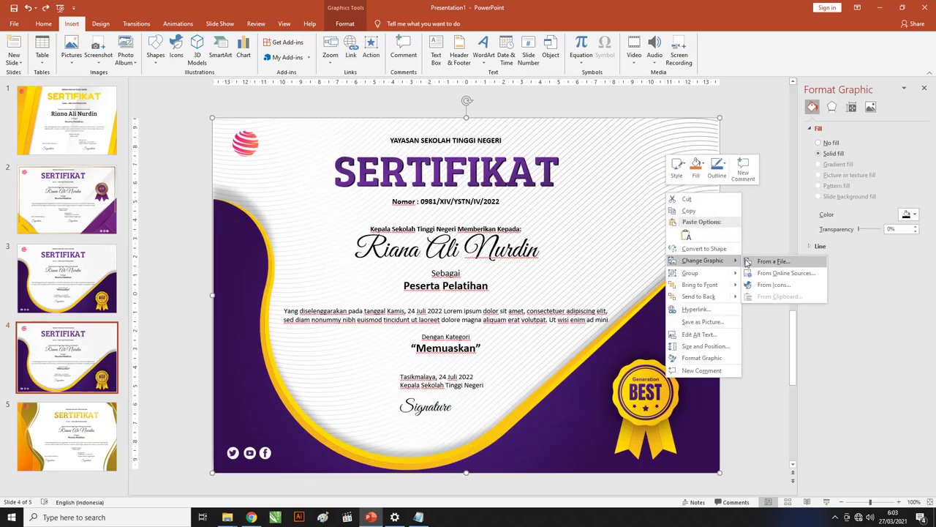
{"action": "left_click", "coordinate": [768, 261]}
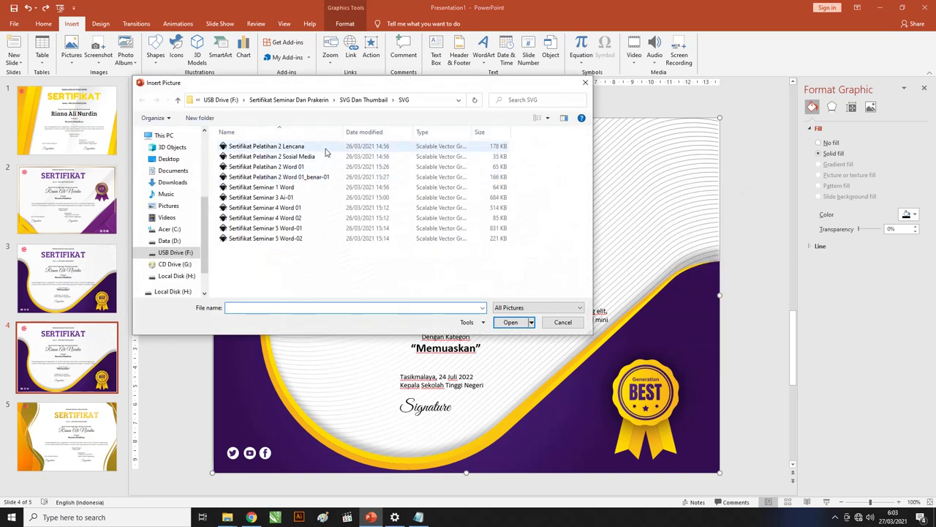
{"action": "left_click", "coordinate": [296, 228]}
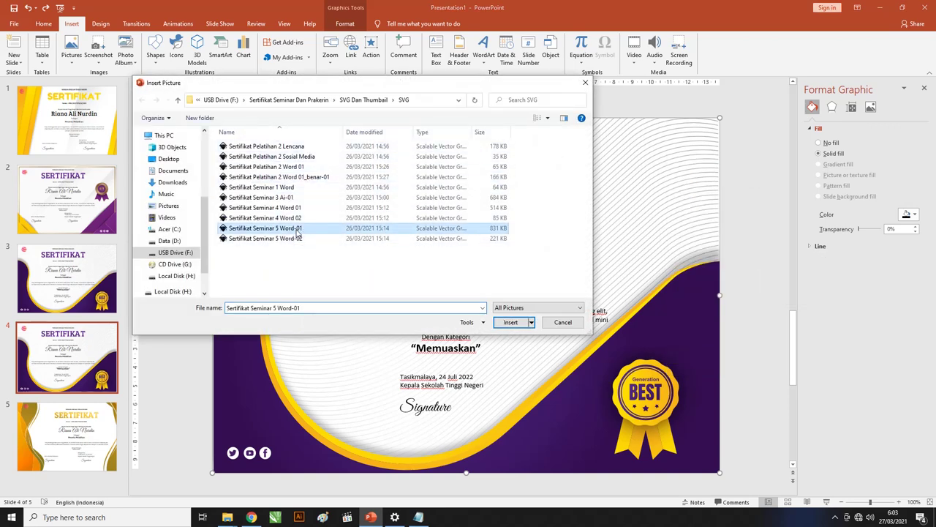
{"action": "left_click", "coordinate": [512, 324]}
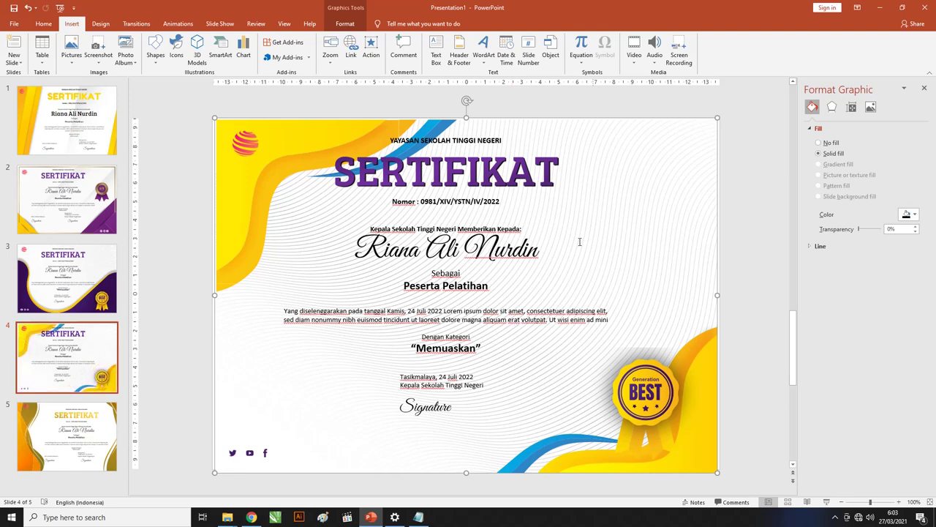
- Swap in the blue Sertifikat Seminar 5 Word-02 badge and move it to the lower left
{"action": "left_click_drag", "start_coordinate": [635, 370], "coordinate": [580, 367]}
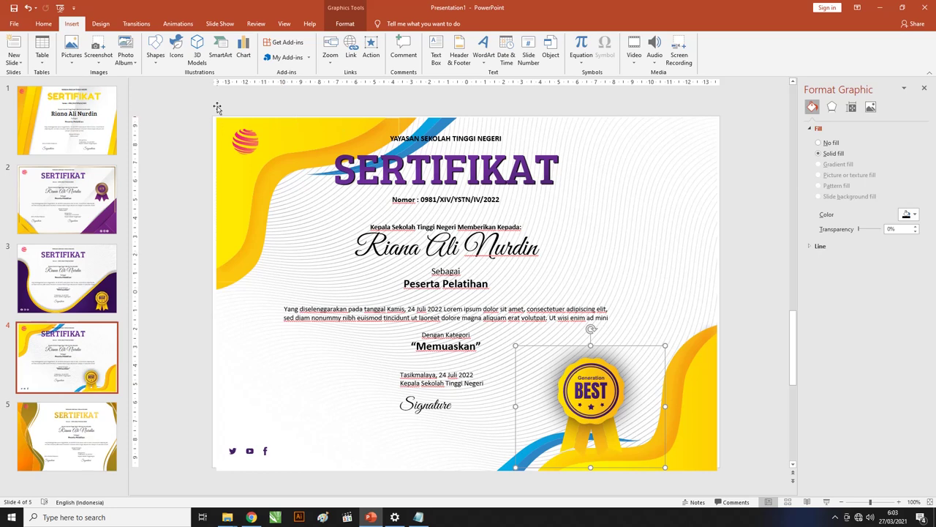
{"action": "right_click", "coordinate": [587, 378]}
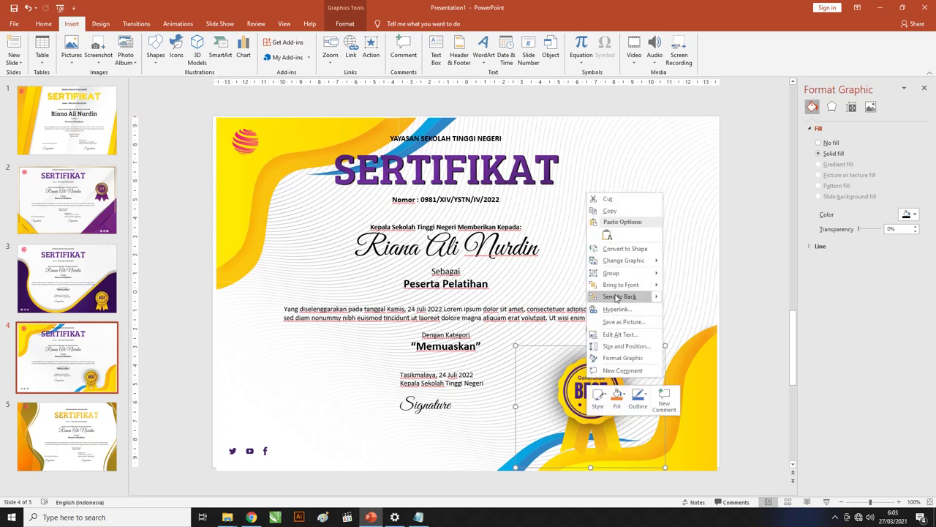
{"action": "mouse_move", "coordinate": [624, 261]}
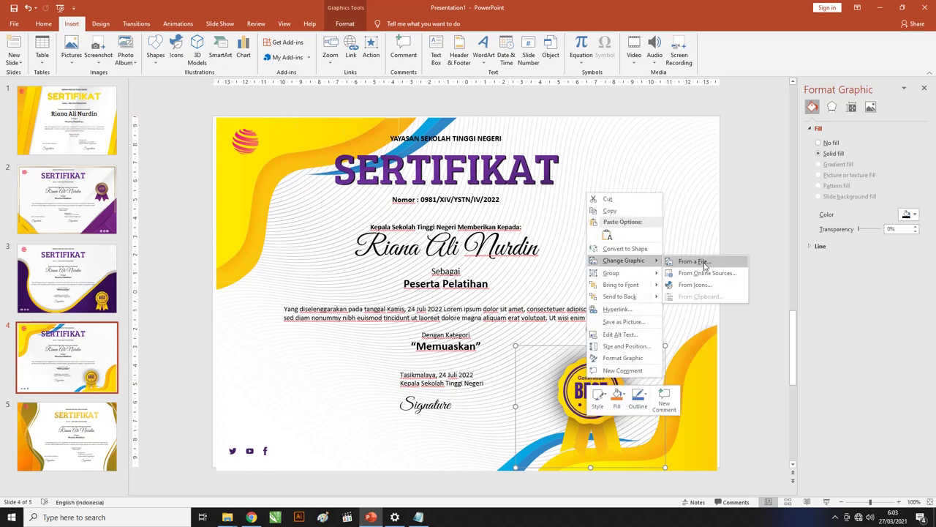
{"action": "left_click", "coordinate": [695, 262]}
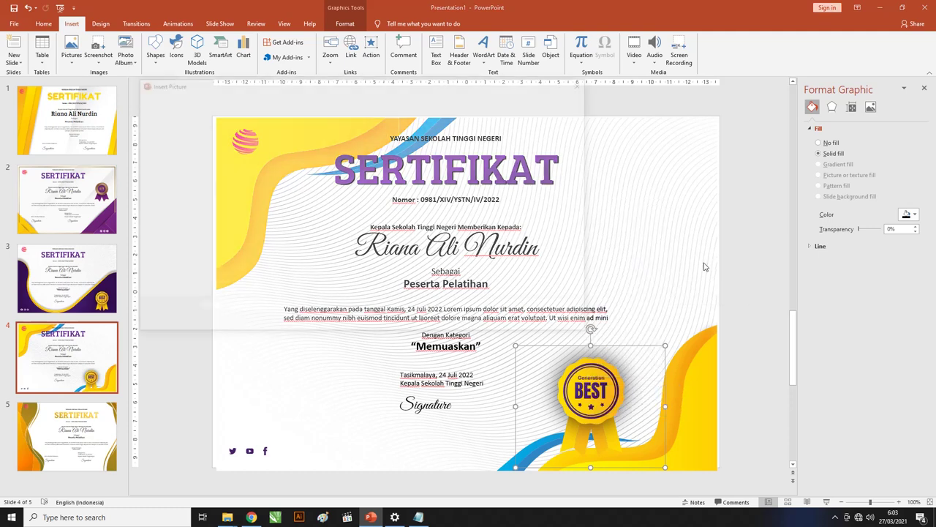
{"action": "left_click", "coordinate": [272, 238]}
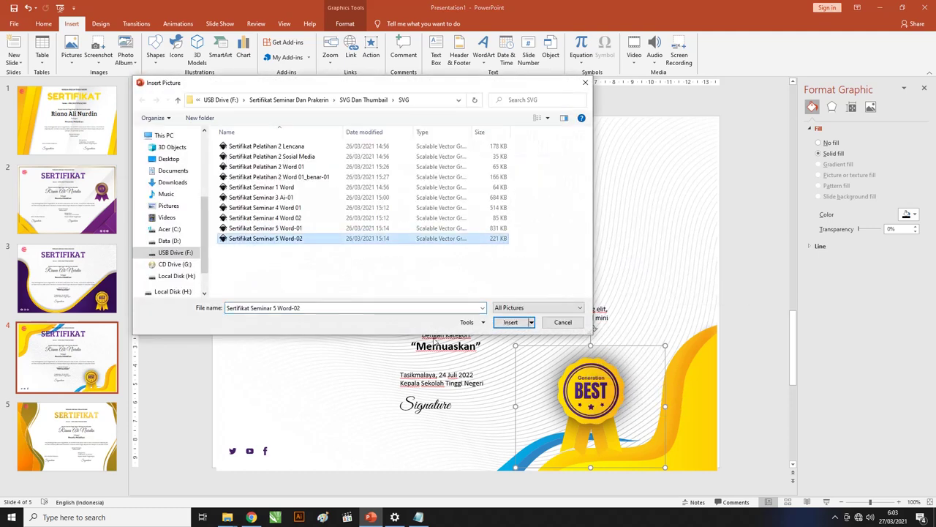
{"action": "left_click", "coordinate": [510, 322]}
{"action": "mouse_move", "coordinate": [591, 395]}
{"action": "left_mouse_down"}
{"action": "mouse_move", "coordinate": [424, 395]}
{"action": "mouse_move", "coordinate": [306, 365]}
{"action": "left_mouse_up"}
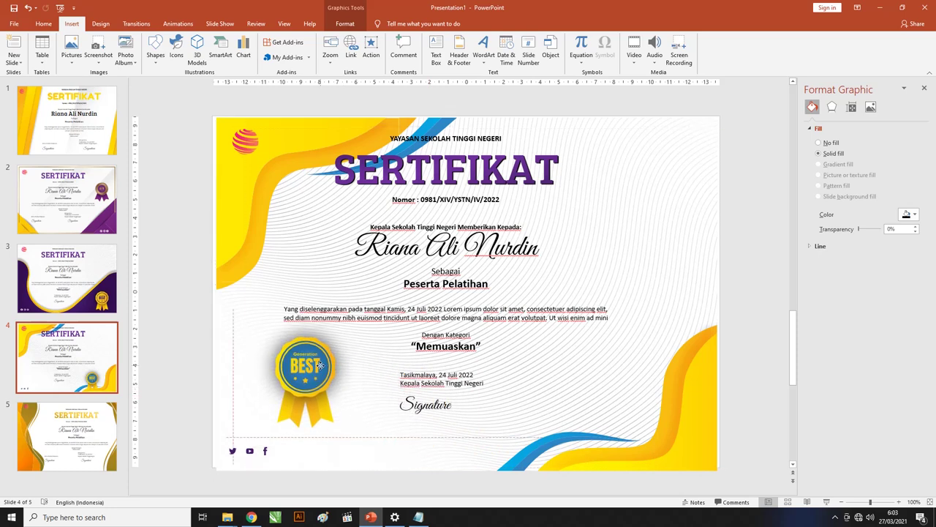
{"action": "left_click", "coordinate": [369, 300]}
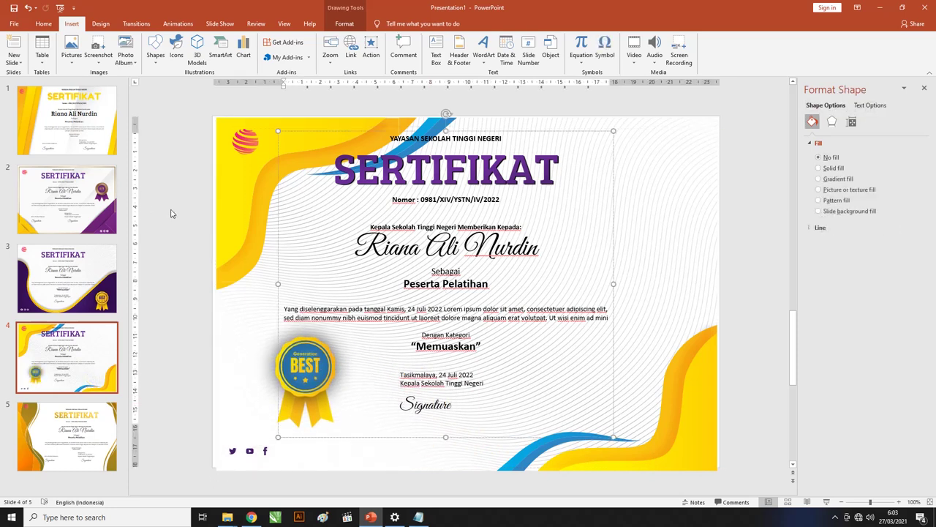
- Replace slide 4's purple certificate text with slide 5's gold-title text block
{"action": "left_click", "coordinate": [92, 423]}
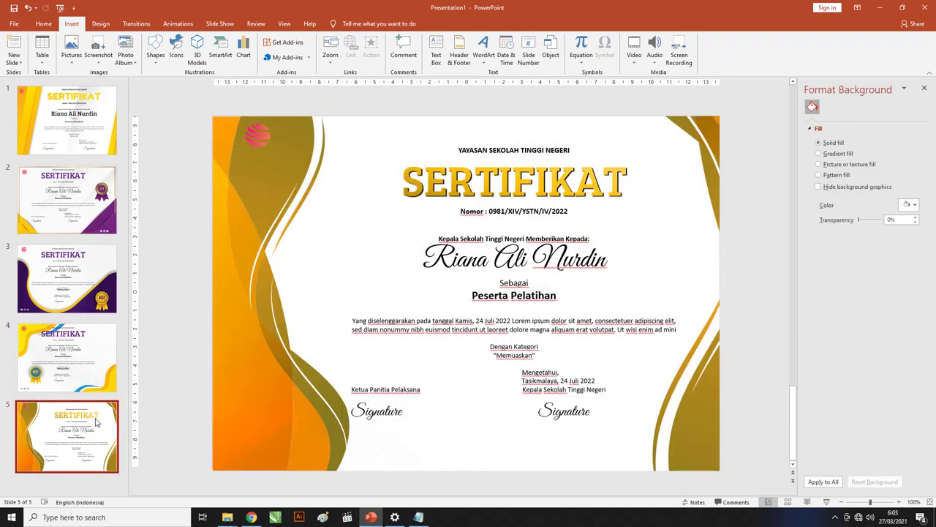
{"action": "left_click", "coordinate": [477, 142]}
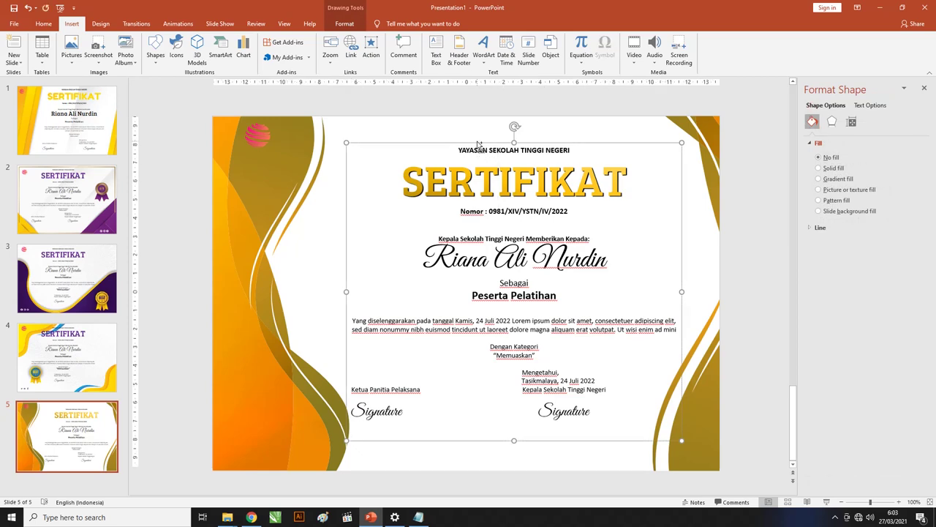
{"action": "left_click", "coordinate": [66, 357]}
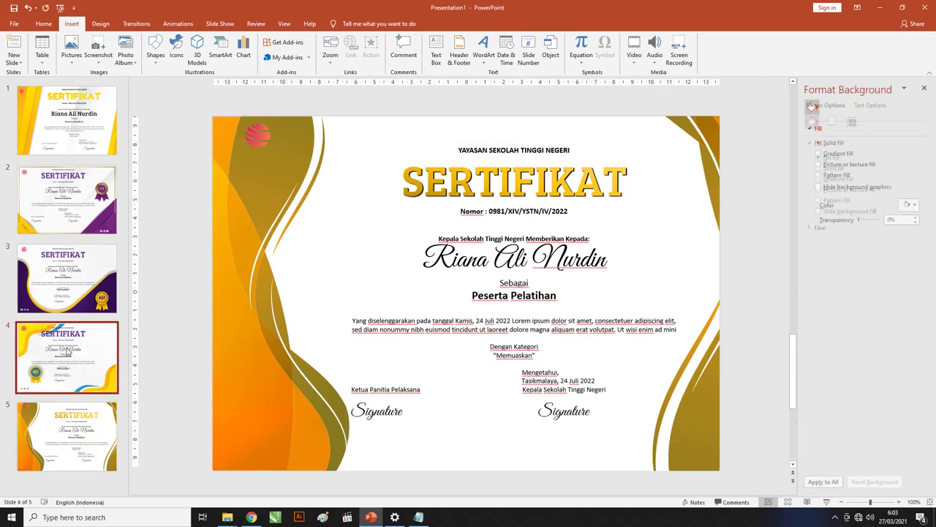
{"action": "left_click", "coordinate": [423, 138]}
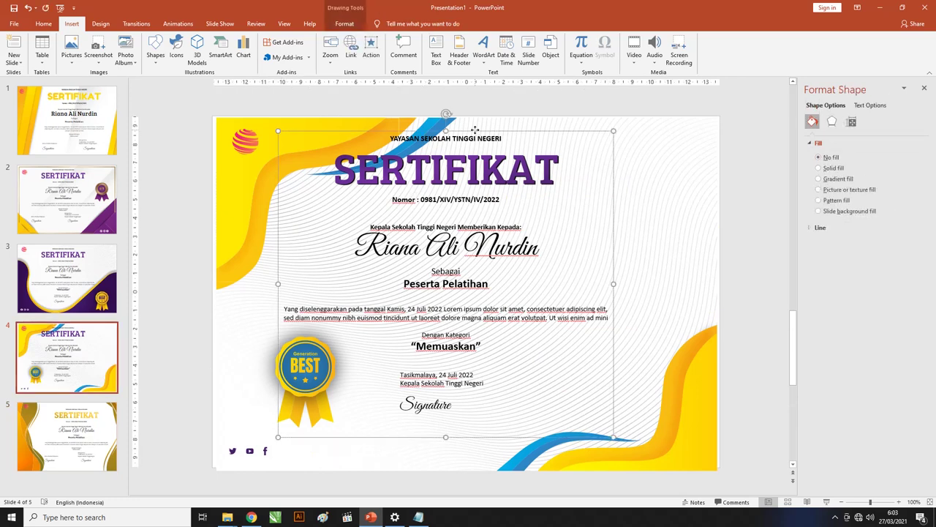
{"action": "key", "text": "Delete"}
{"action": "key", "text": "ctrl+v"}
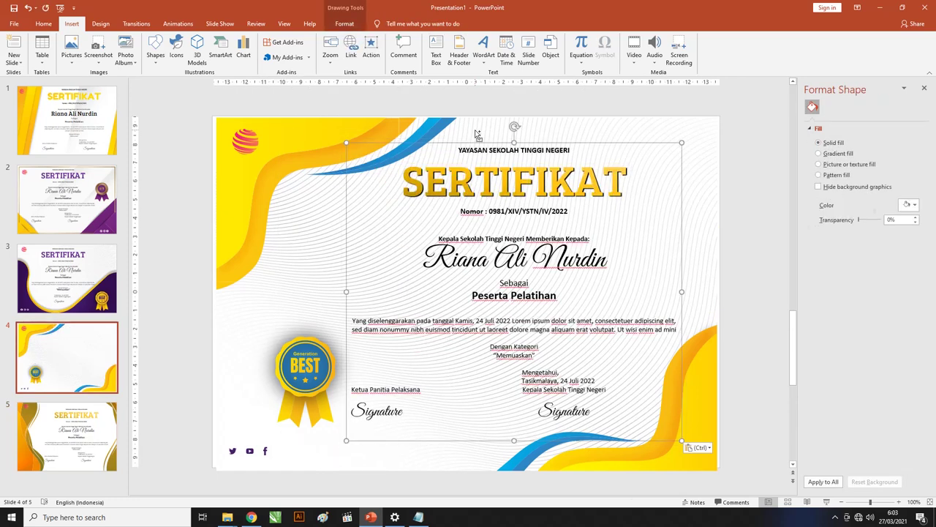
- Stretch the background's left and top edges and shift the certificate text left
{"action": "left_click_drag", "start_coordinate": [476, 136], "coordinate": [423, 145]}
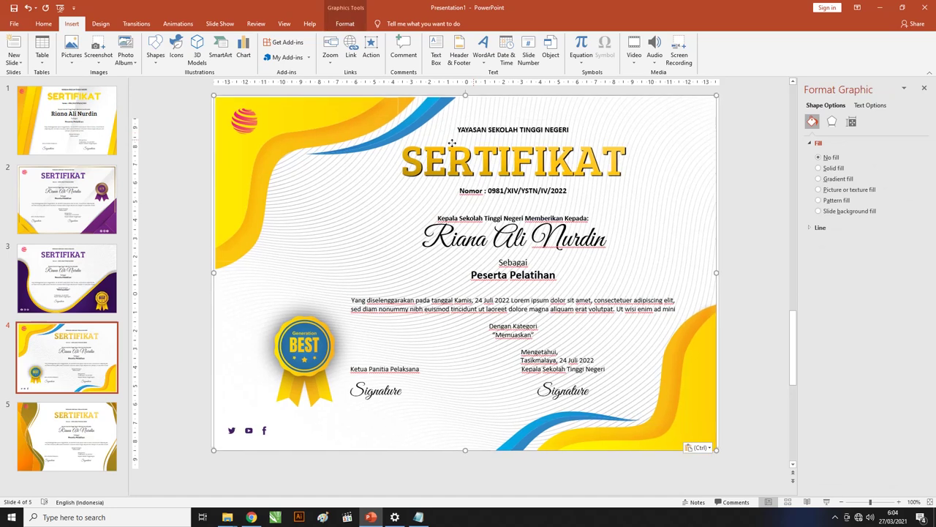
{"action": "key", "text": "ctrl+z"}
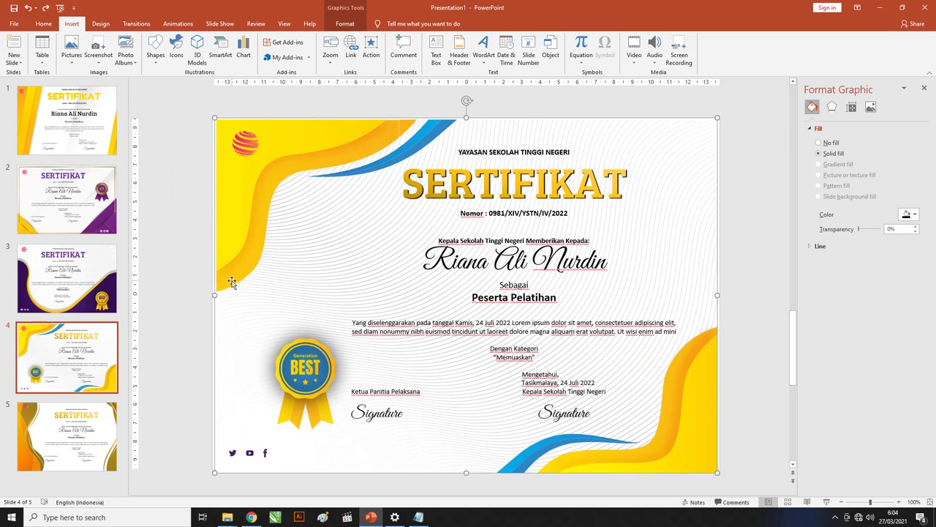
{"action": "left_click_drag", "start_coordinate": [214, 295], "coordinate": [211, 295]}
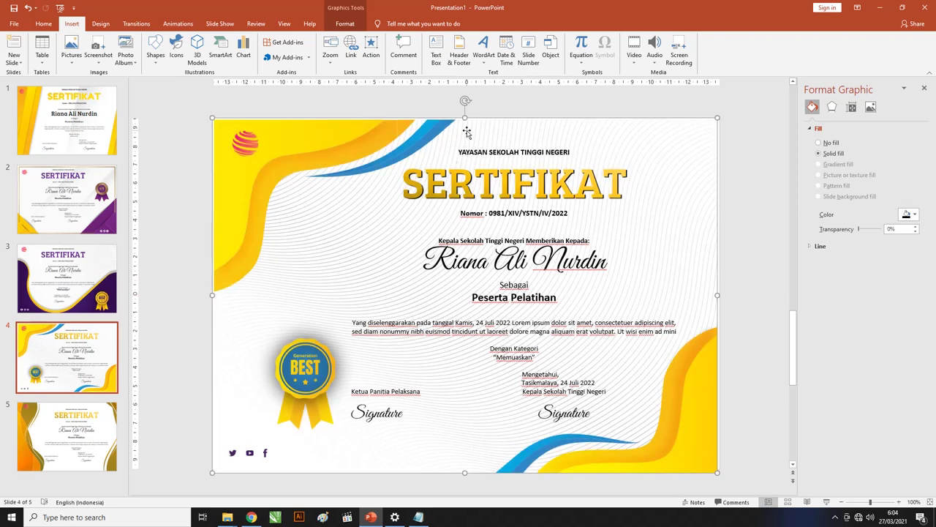
{"action": "left_click_drag", "start_coordinate": [465, 117], "coordinate": [465, 113]}
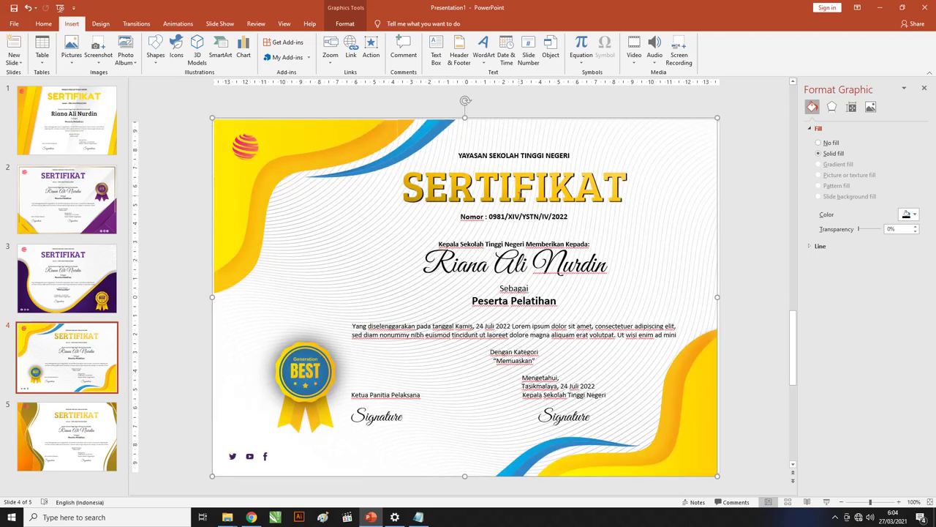
{"action": "left_click", "coordinate": [528, 185]}
{"action": "left_click_drag", "start_coordinate": [528, 185], "coordinate": [481, 193]}
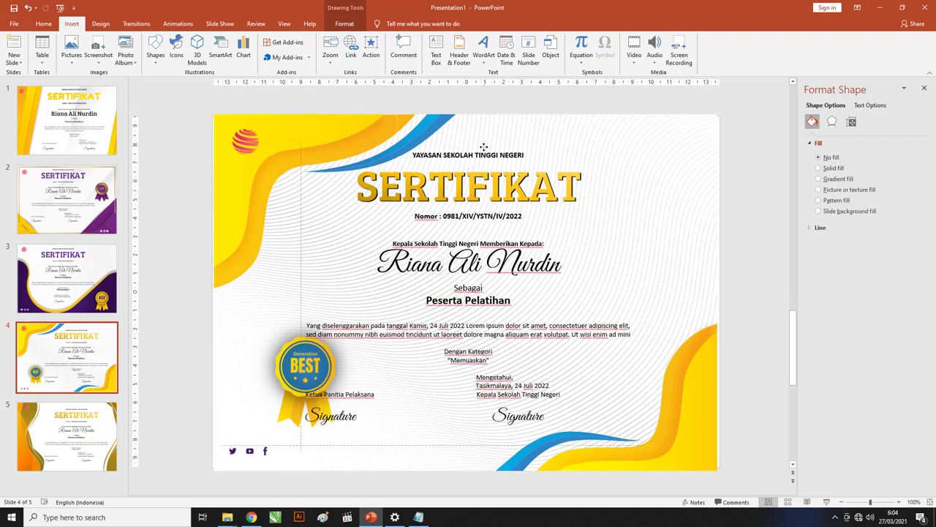
- Line up the right Signature with the lines above, then move the BEST badge to bottom centre and shrink it
{"action": "left_click", "coordinate": [473, 380]}
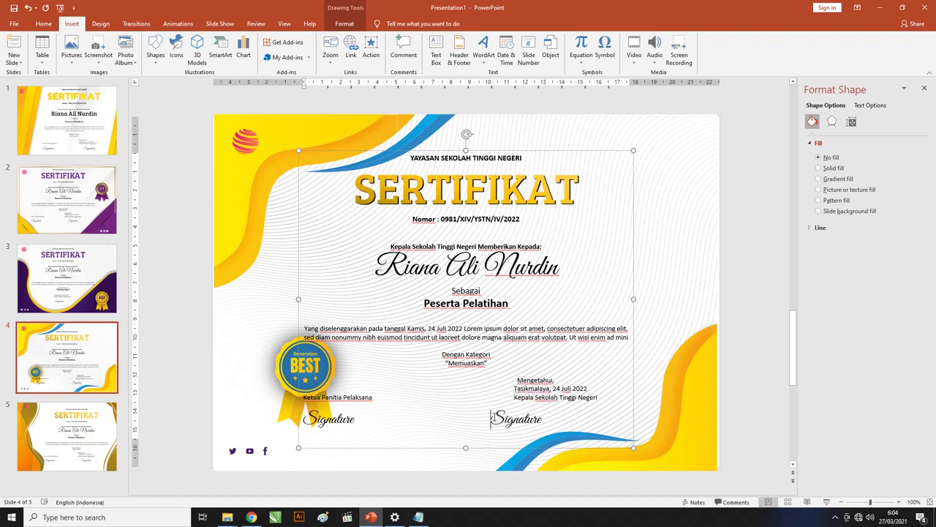
{"action": "key", "text": "BackSpace"}
{"action": "key", "text": "BackSpace"}
{"action": "key", "text": "BackSpace"}
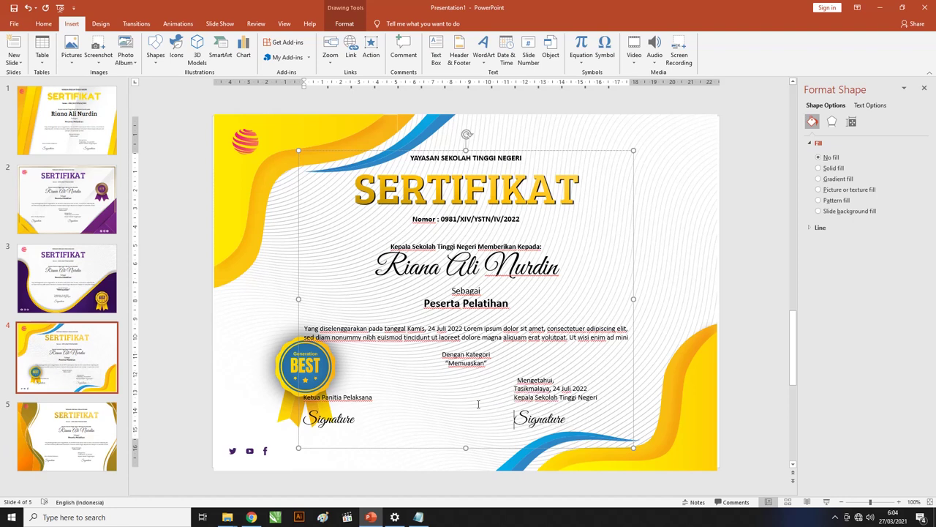
{"action": "left_click_drag", "start_coordinate": [279, 371], "coordinate": [431, 396]}
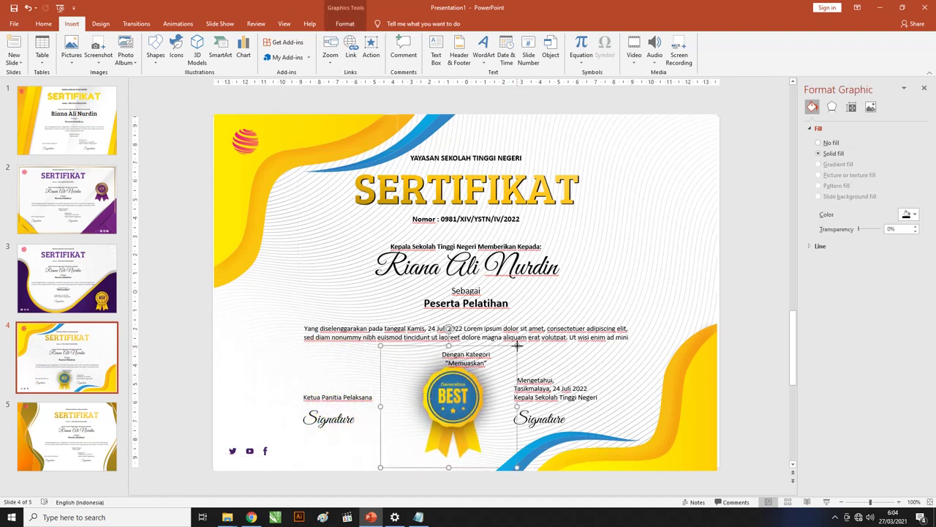
{"action": "left_click_drag", "start_coordinate": [517, 346], "coordinate": [479, 366]}
- Nudge the BEST badge up and right and shrink it slightly to centre it between the signatures
{"action": "left_click", "coordinate": [433, 416]}
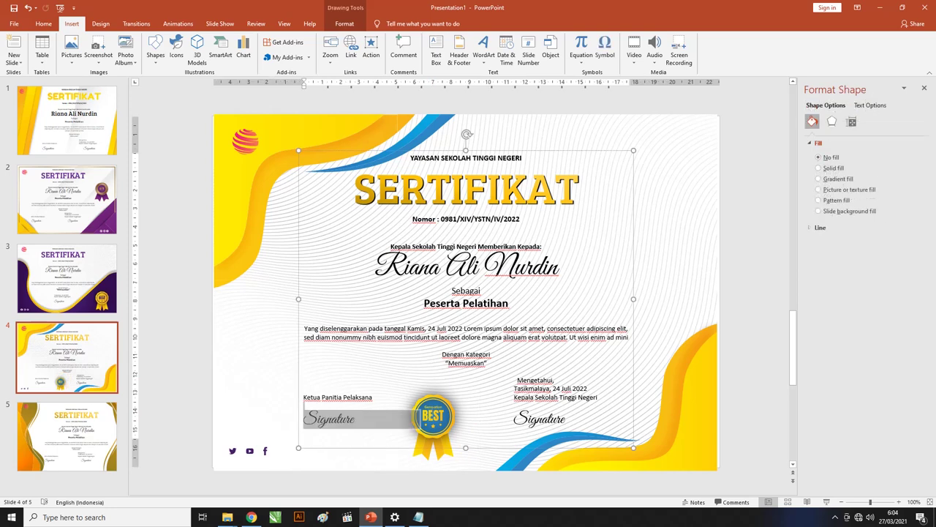
{"action": "left_click", "coordinate": [441, 459]}
{"action": "right_click", "coordinate": [441, 458]}
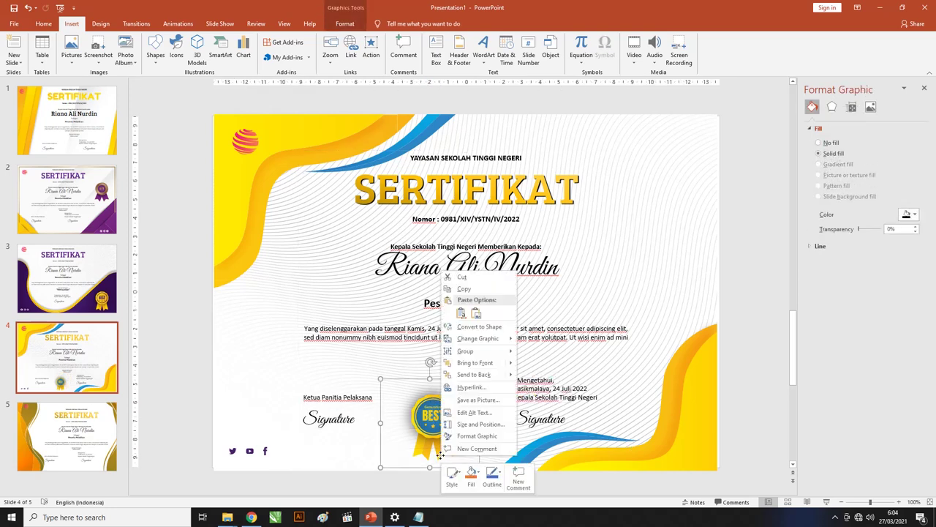
{"action": "left_click", "coordinate": [480, 365]}
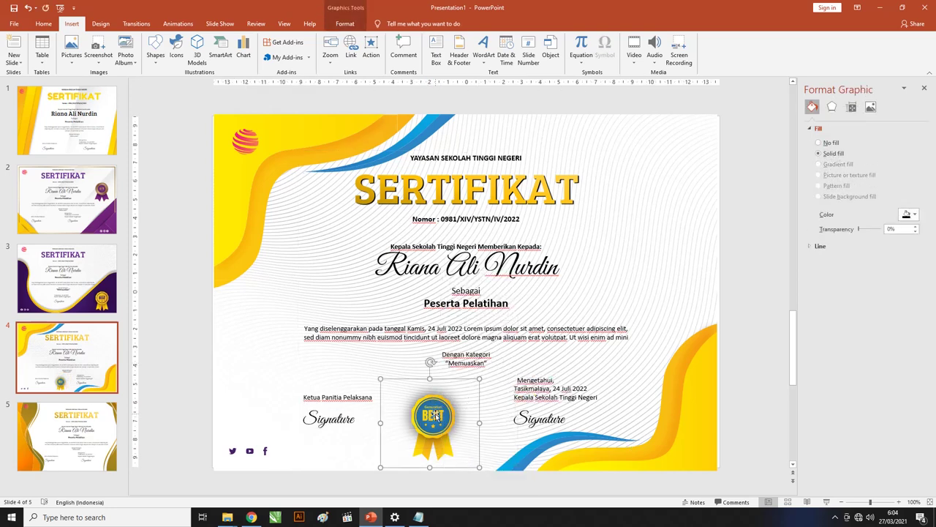
{"action": "left_click_drag", "start_coordinate": [436, 416], "coordinate": [460, 396]}
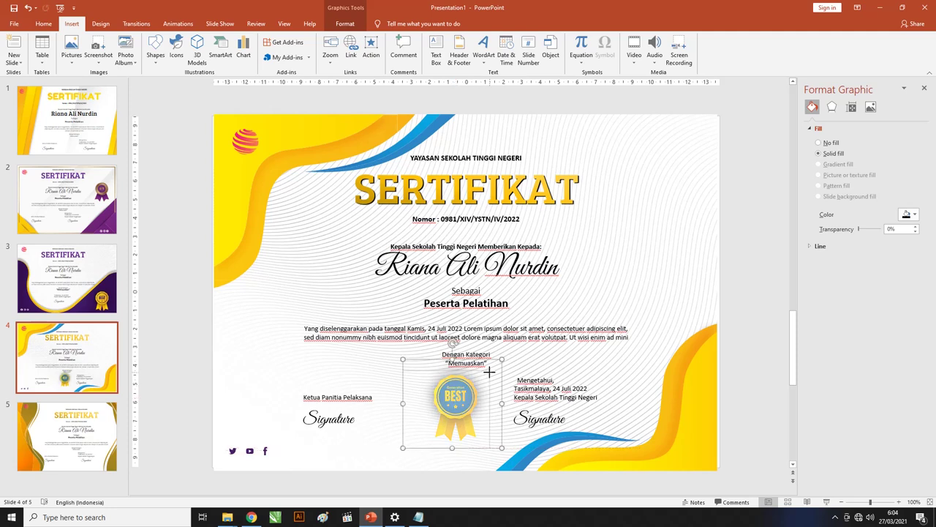
{"action": "left_click_drag", "start_coordinate": [504, 358], "coordinate": [489, 370]}
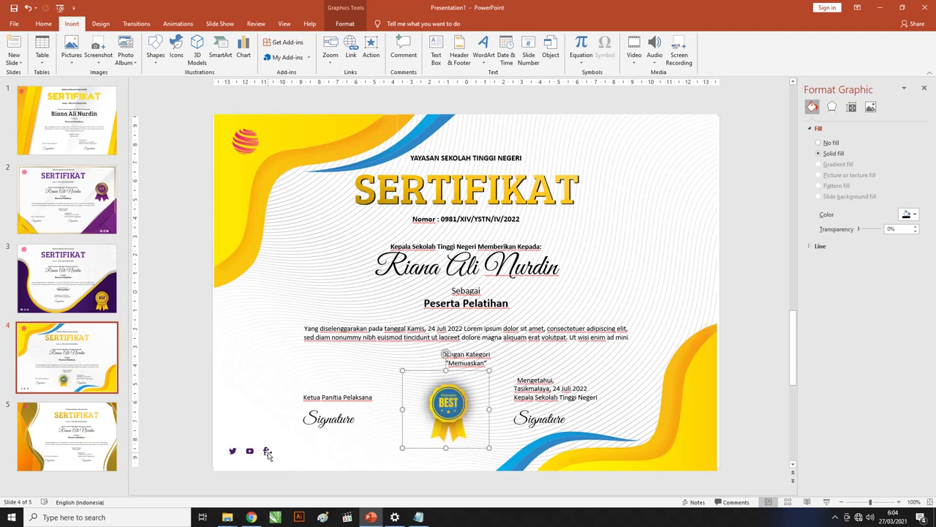
- Select the social-media icons group and remove it from slide 4
{"action": "left_click", "coordinate": [267, 449]}
{"action": "left_click", "coordinate": [266, 448]}
{"action": "left_click", "coordinate": [267, 455]}
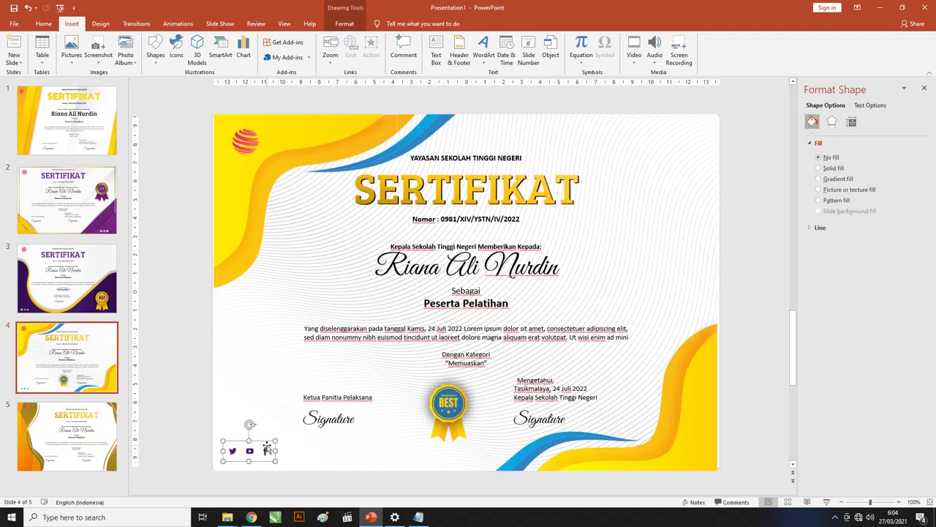
{"action": "key", "text": "Escape"}
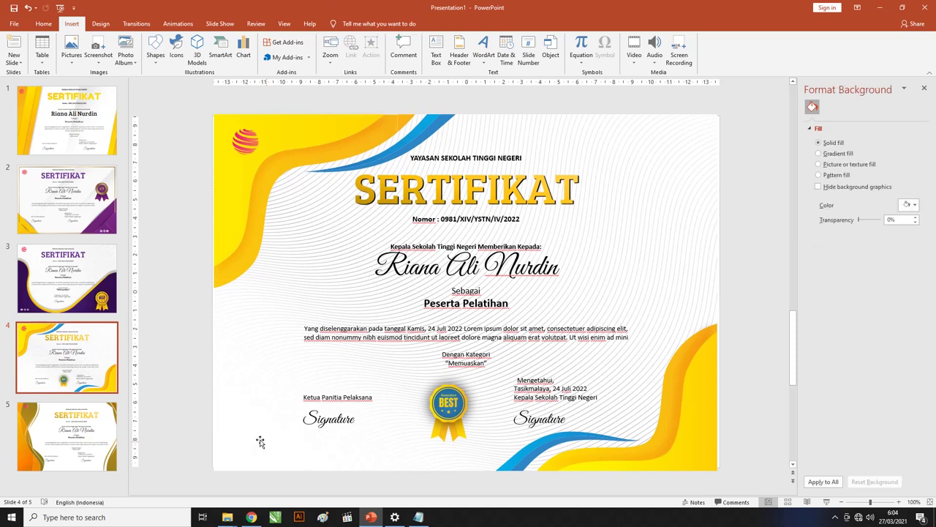
- Move the purple gold-badge certificate from slide 3 to slide 5, leaving the orange wave certificate at slide 3
{"action": "left_click", "coordinate": [71, 263]}
{"action": "left_click", "coordinate": [71, 232]}
{"action": "left_click", "coordinate": [70, 121]}
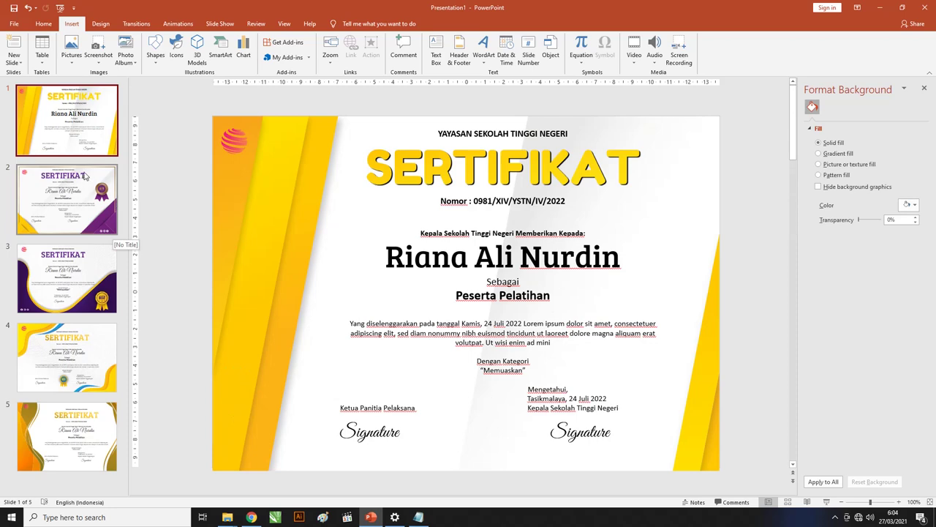
{"action": "mouse_move", "coordinate": [77, 281]}
{"action": "left_mouse_down"}
{"action": "mouse_move", "coordinate": [73, 377]}
{"action": "mouse_move", "coordinate": [74, 263]}
{"action": "left_mouse_up"}
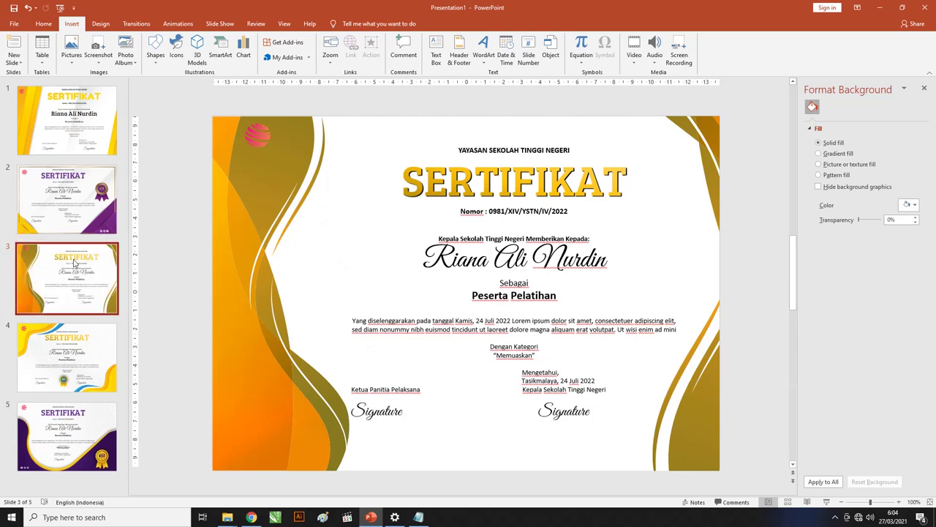
{"action": "left_click", "coordinate": [77, 432]}
{"action": "left_click", "coordinate": [80, 371]}
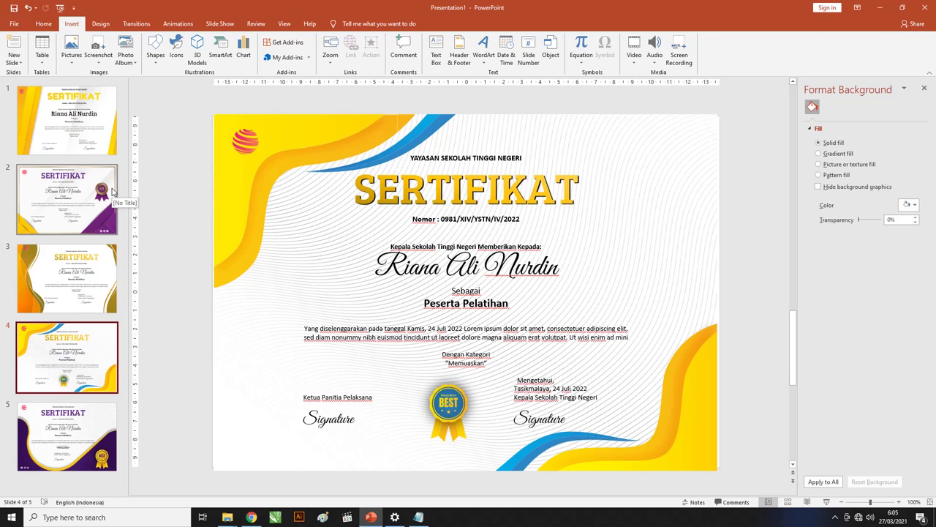
{"action": "left_click", "coordinate": [103, 137]}
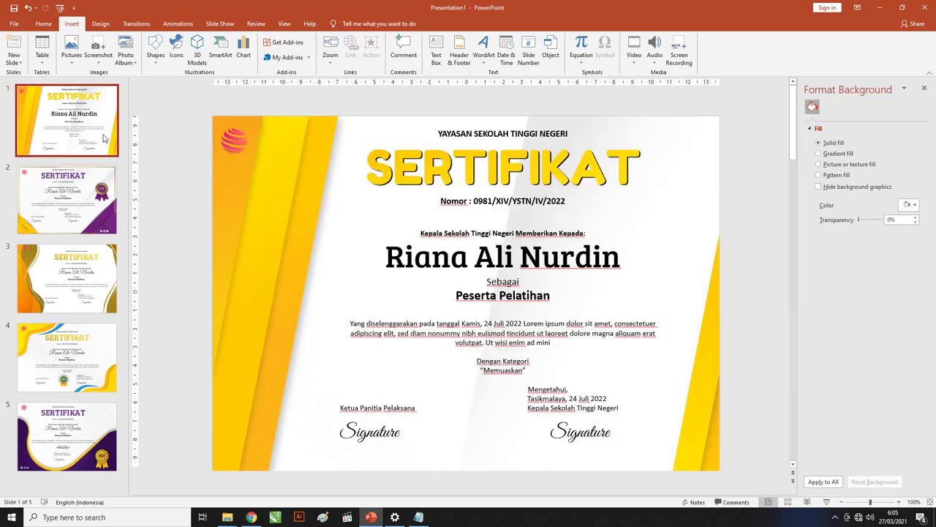